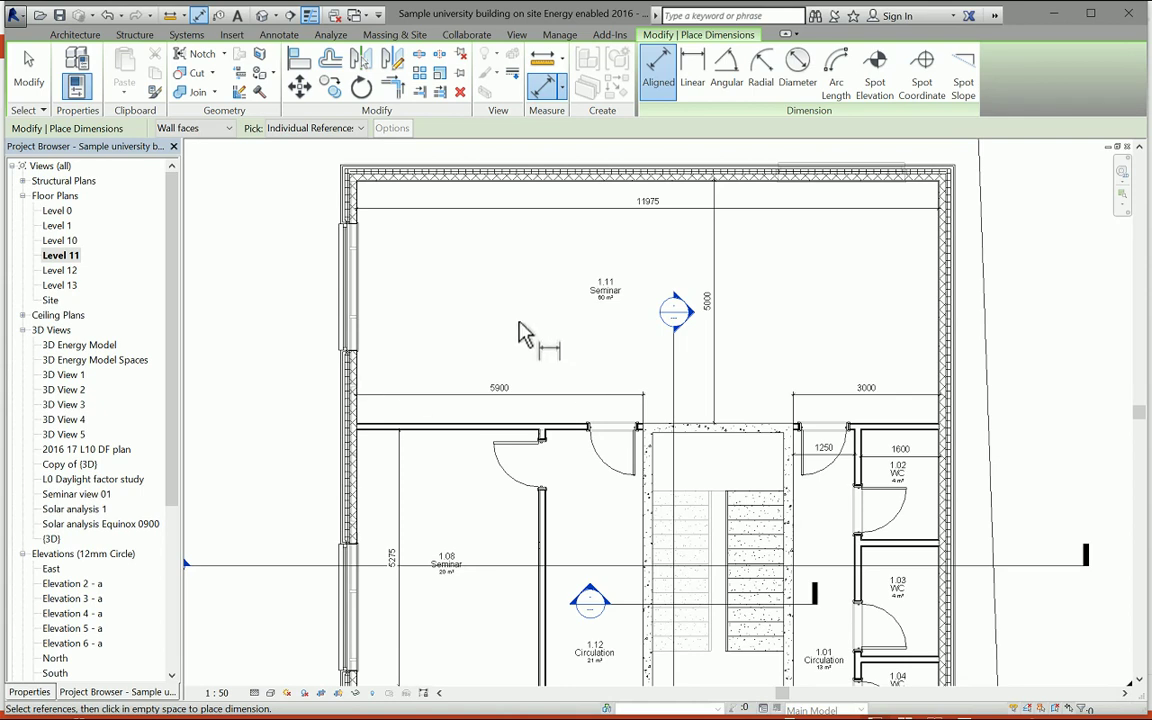
Examine the Level 11 floor plan, from the whole building outline down to the dimensioned seminar room 1.11.
{"action": "right_click", "coordinate": [514, 382]}
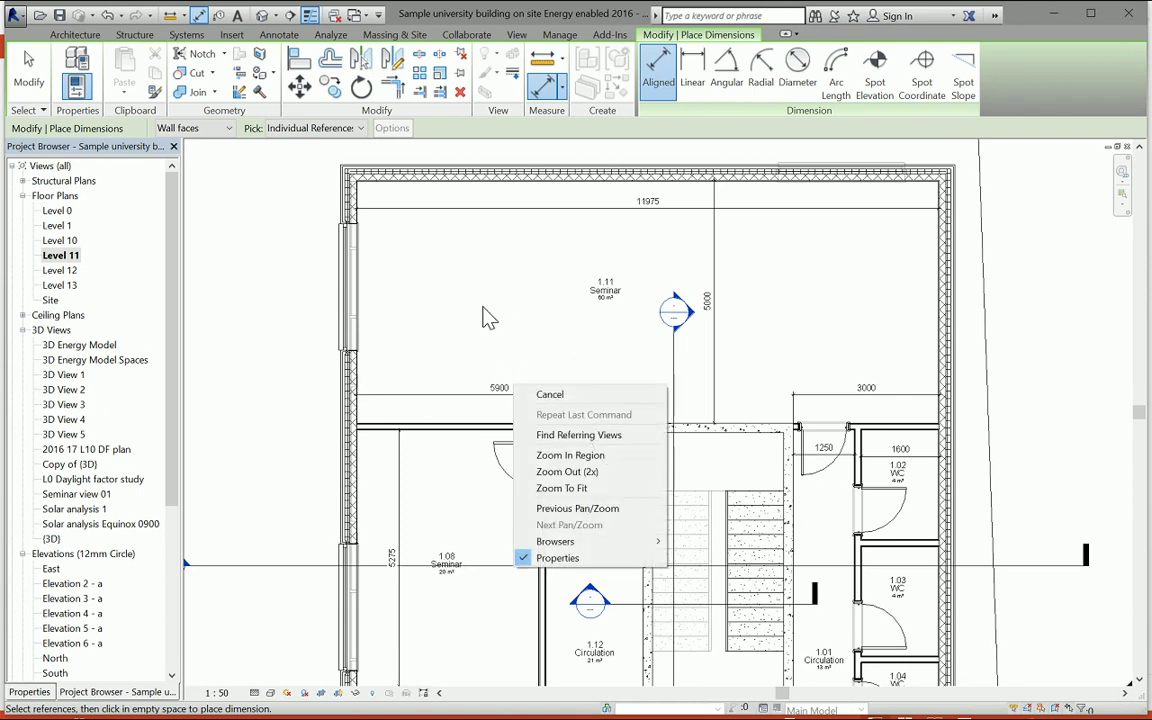
{"action": "left_click", "coordinate": [485, 316]}
{"action": "middle_click_drag", "start_coordinate": [485, 316], "coordinate": [535, 397]}
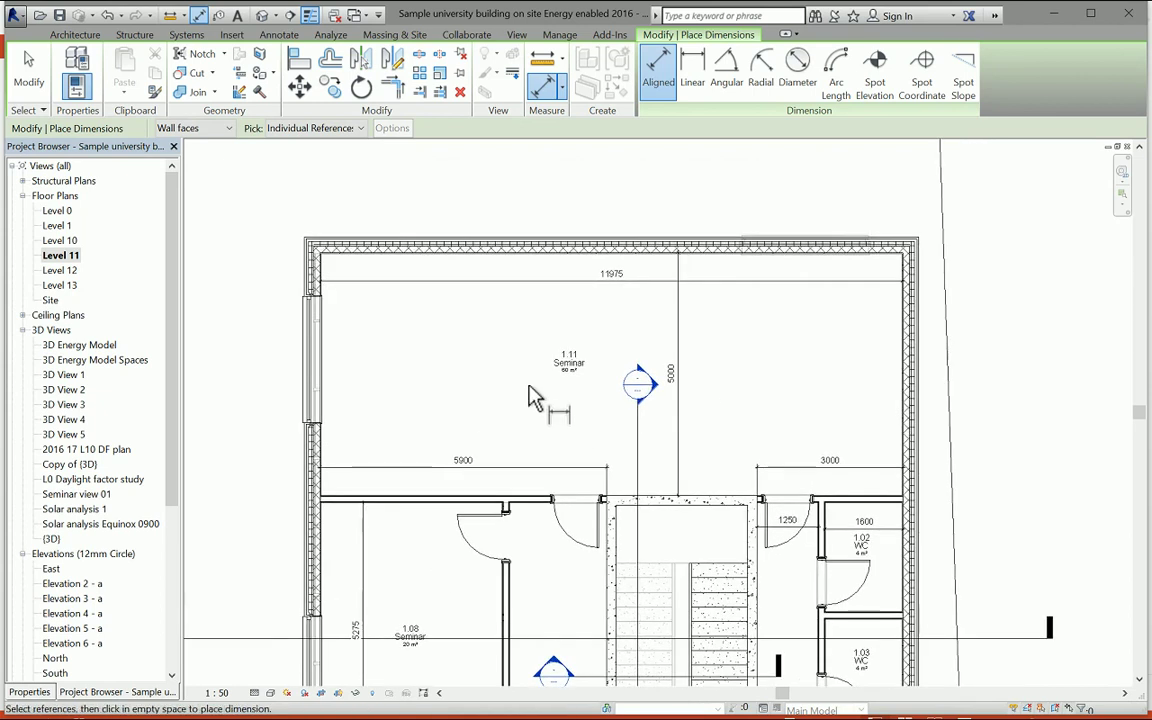
{"action": "scroll", "coordinate": [540, 406], "scroll_direction": "up", "scroll_amount": 1}
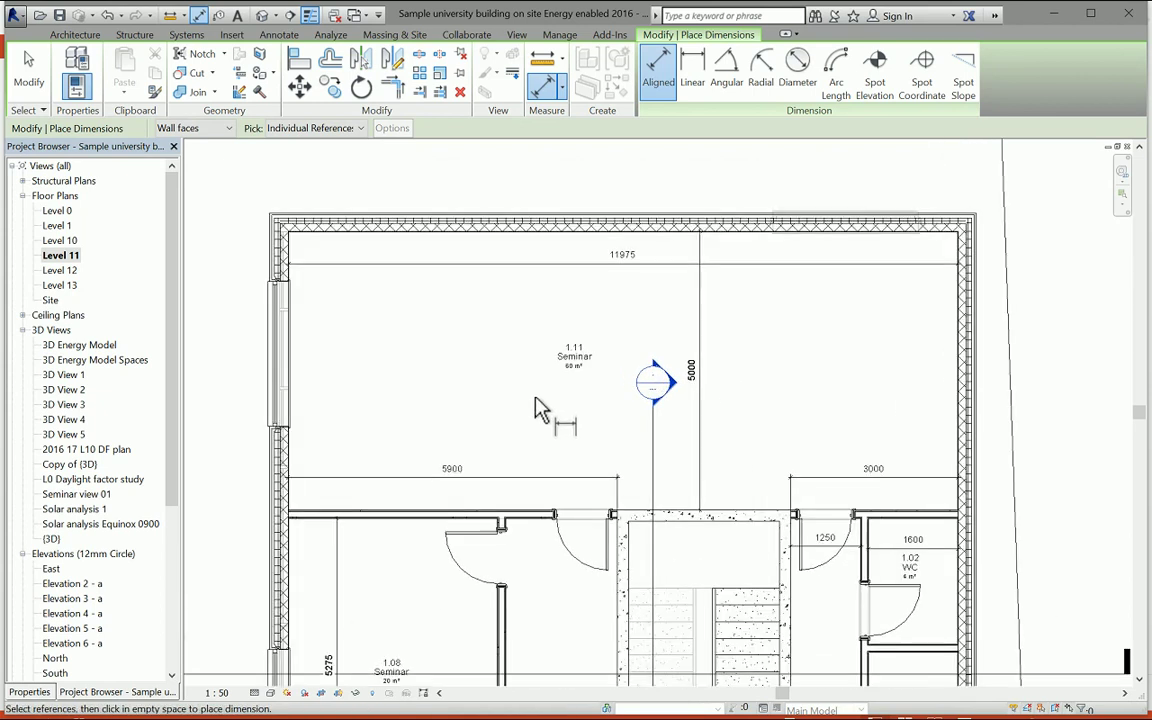
{"action": "scroll", "coordinate": [536, 402], "scroll_direction": "down", "scroll_amount": 7}
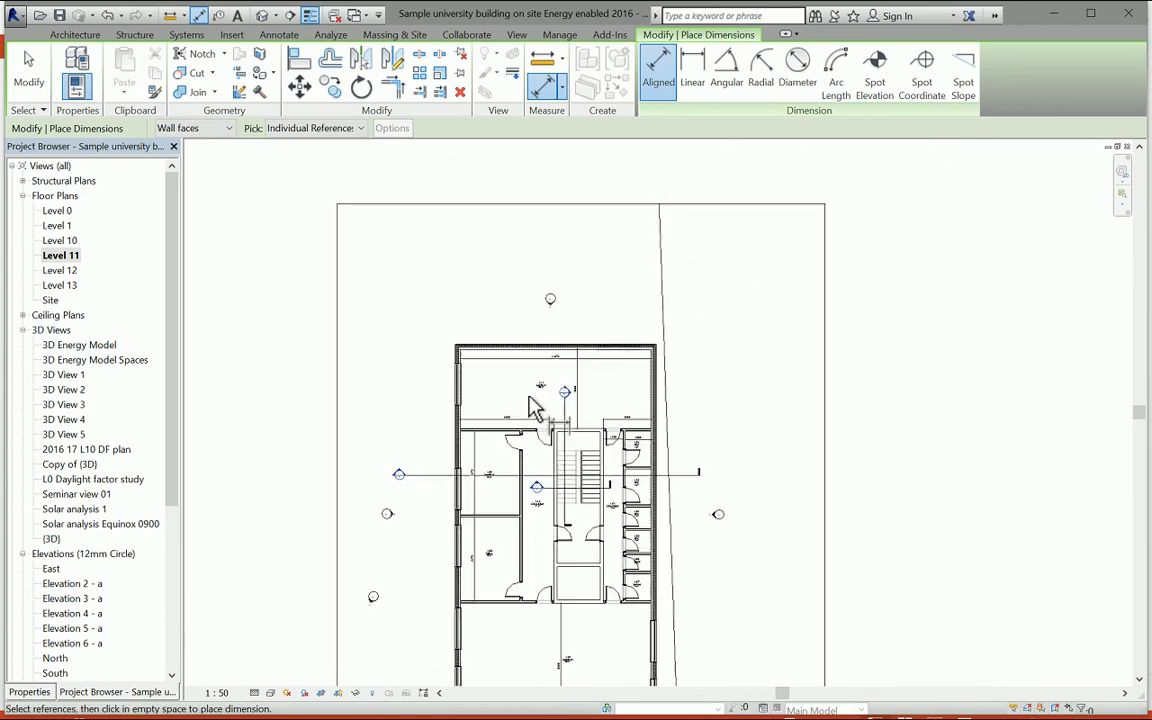
{"action": "scroll", "coordinate": [536, 405], "scroll_direction": "down", "scroll_amount": 1}
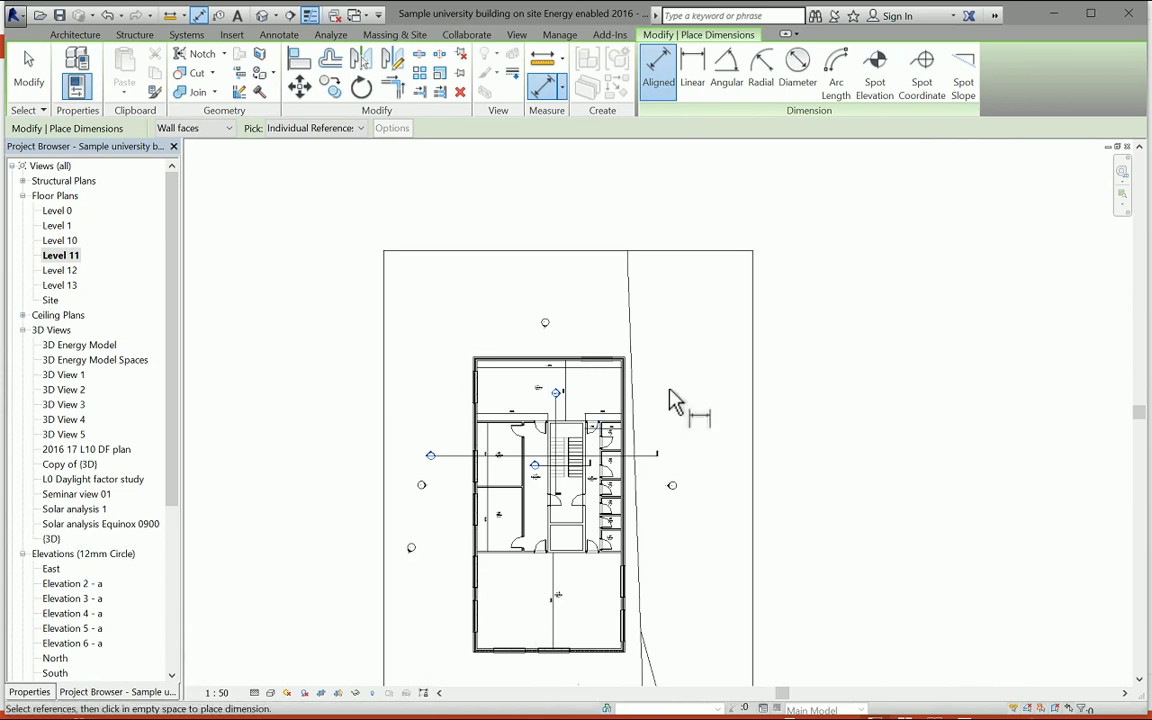
{"action": "scroll", "coordinate": [533, 390], "scroll_direction": "up", "scroll_amount": 3}
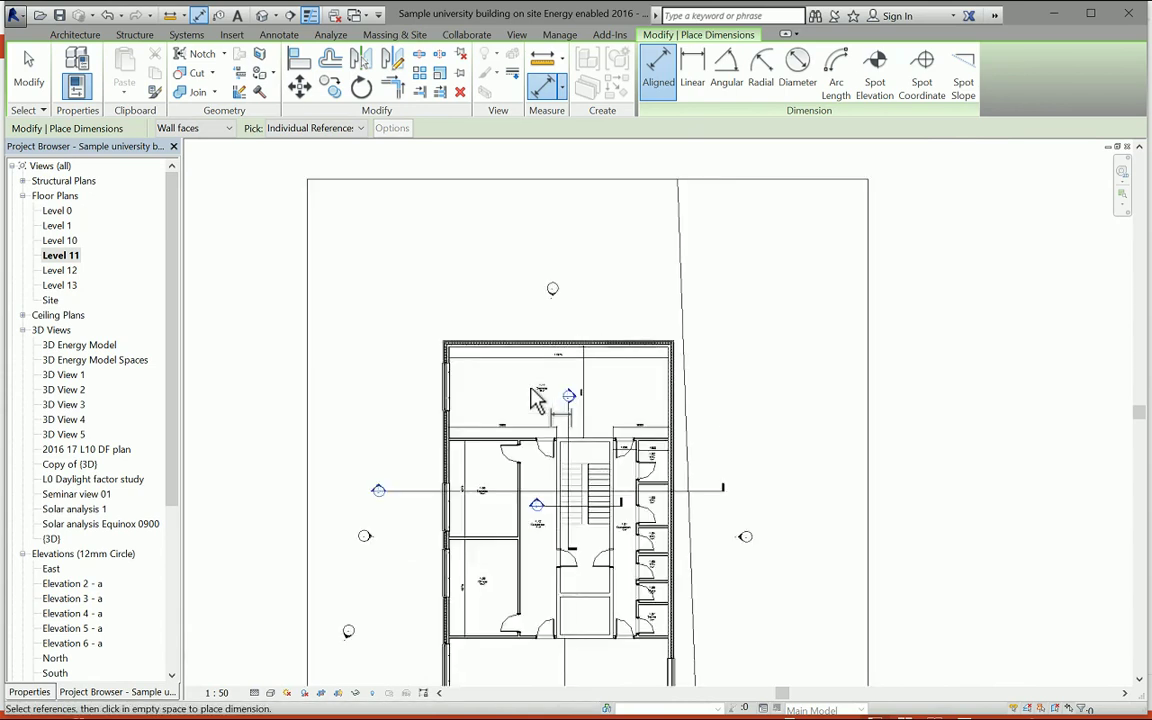
{"action": "scroll", "coordinate": [536, 400], "scroll_direction": "up", "scroll_amount": 4}
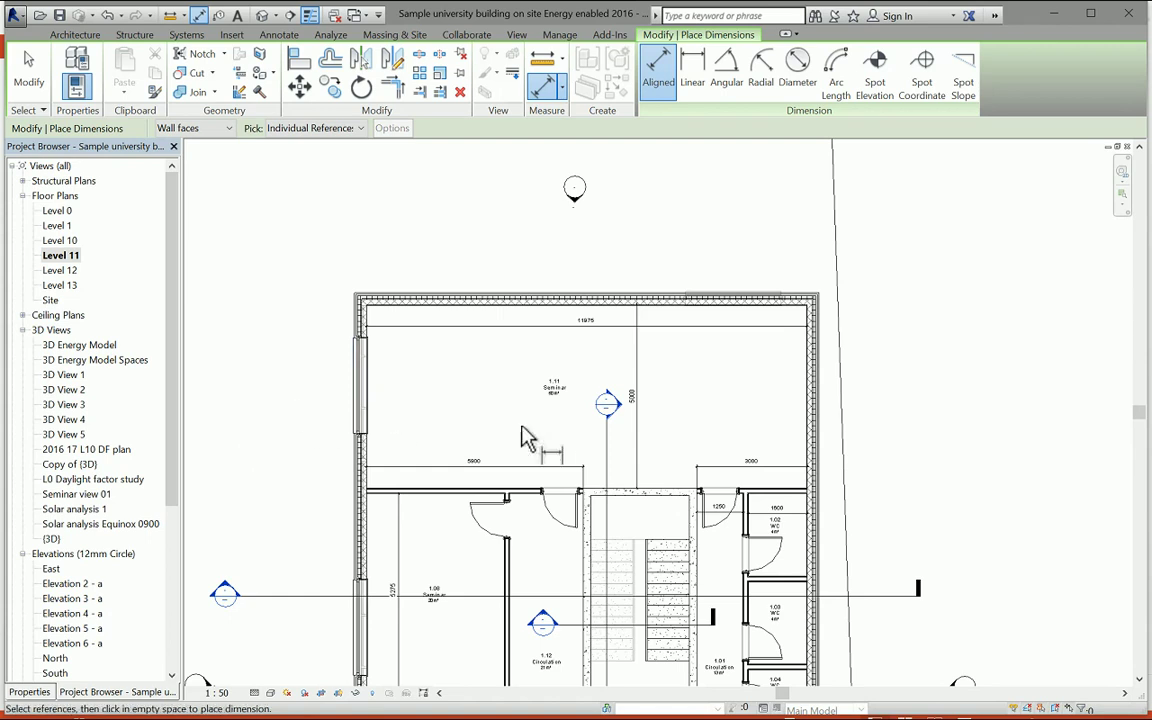
{"action": "scroll", "coordinate": [490, 408], "scroll_direction": "up", "scroll_amount": 3}
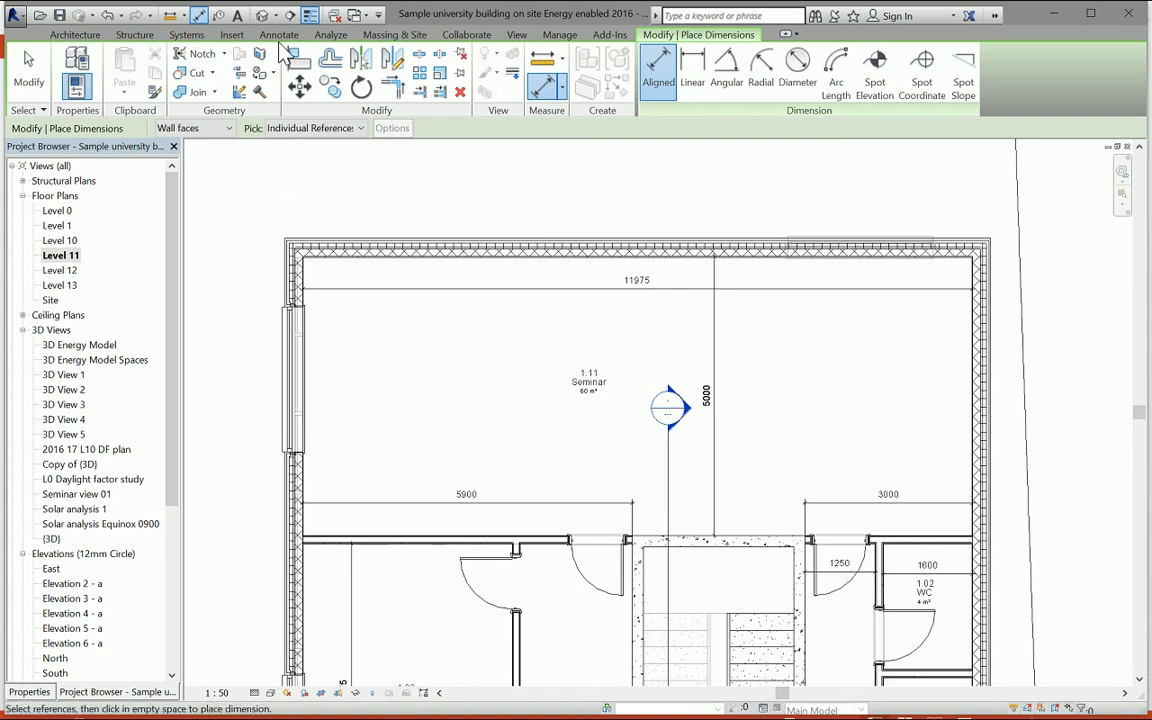
Add an aligned dimension in seminar room 1.11 from the upper wall's inner face to the nearest edge of the side-wall window.
{"action": "left_click", "coordinate": [280, 34]}
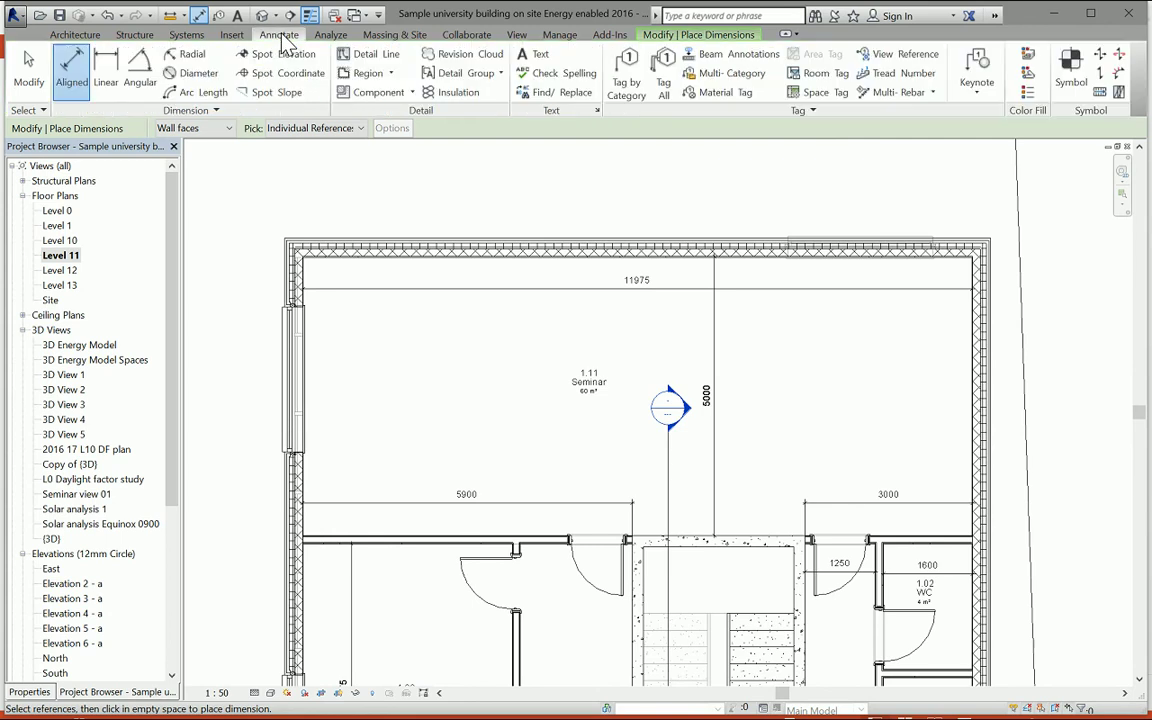
{"action": "left_click", "coordinate": [71, 70]}
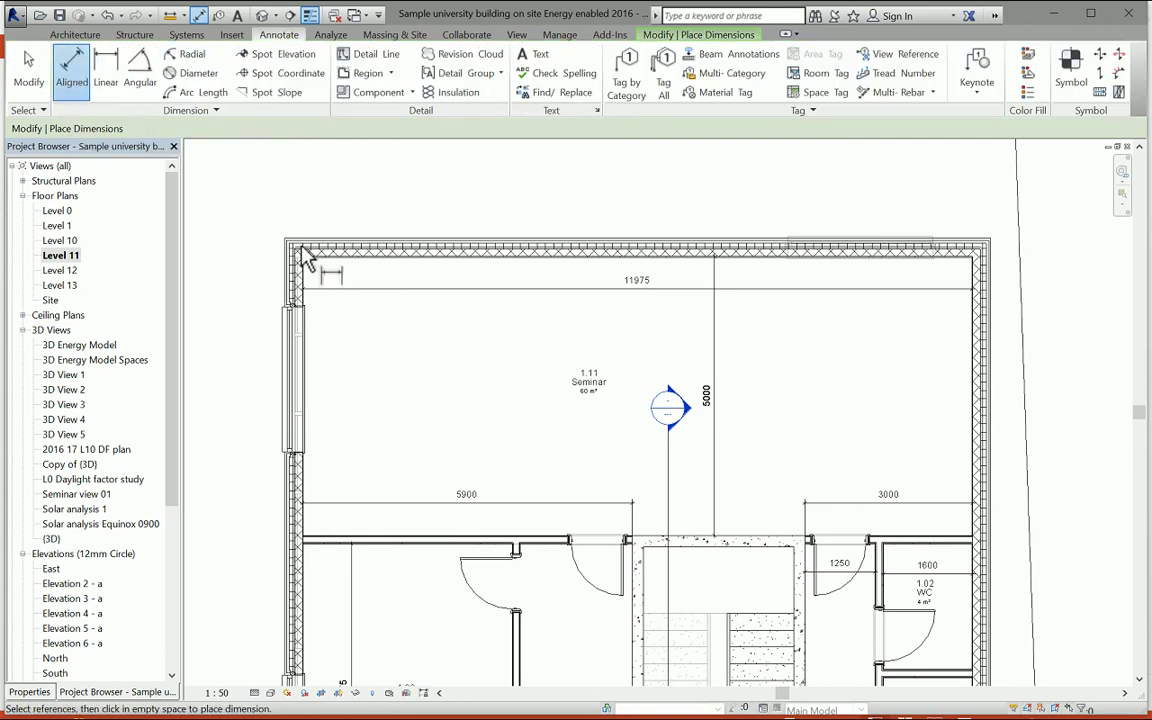
{"action": "scroll", "coordinate": [316, 267], "scroll_direction": "up", "scroll_amount": 2}
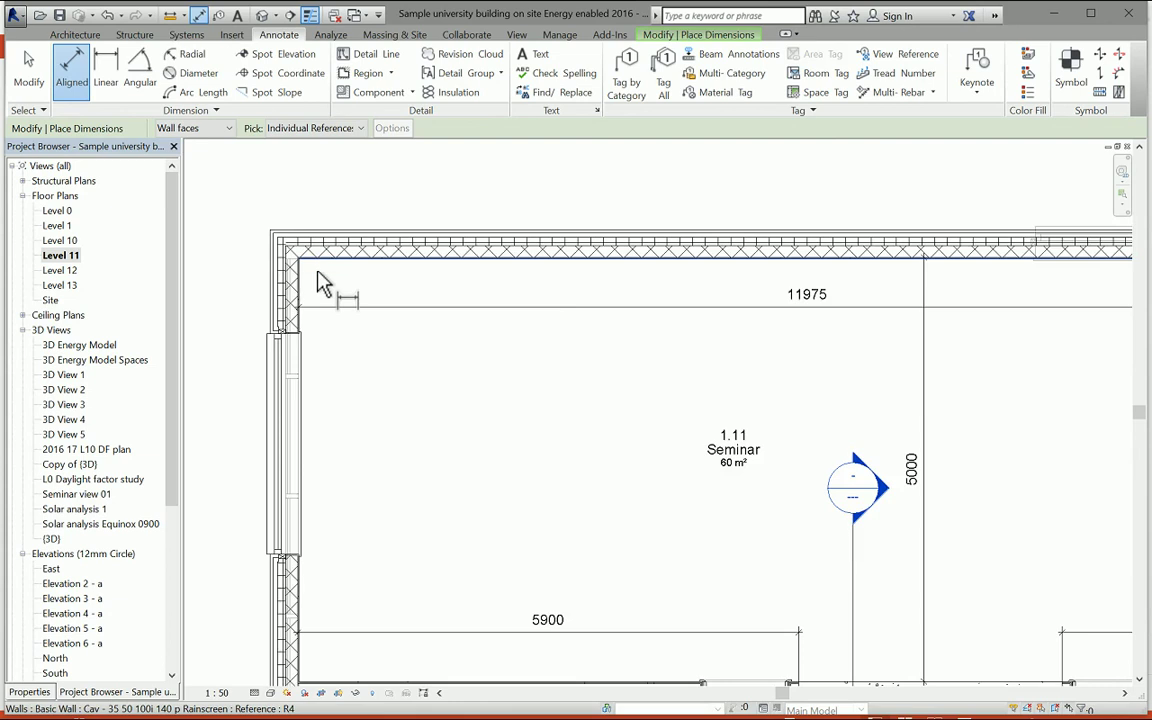
{"action": "scroll", "coordinate": [320, 275], "scroll_direction": "up", "scroll_amount": 2}
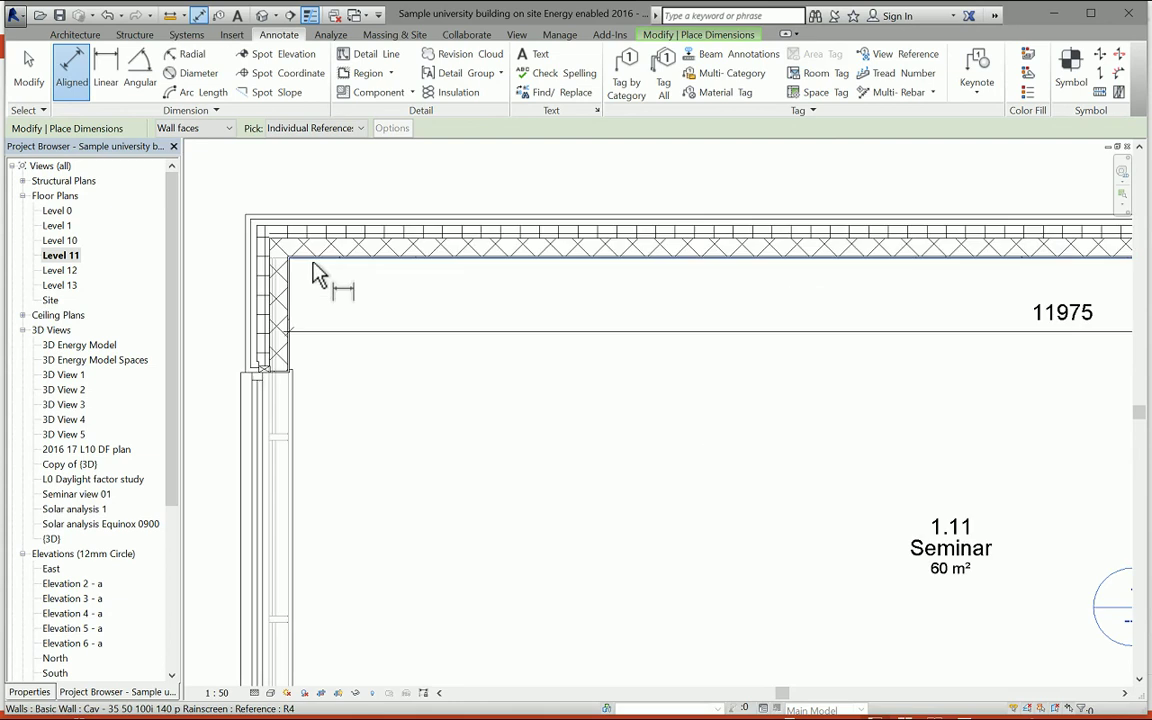
{"action": "left_click", "coordinate": [300, 378]}
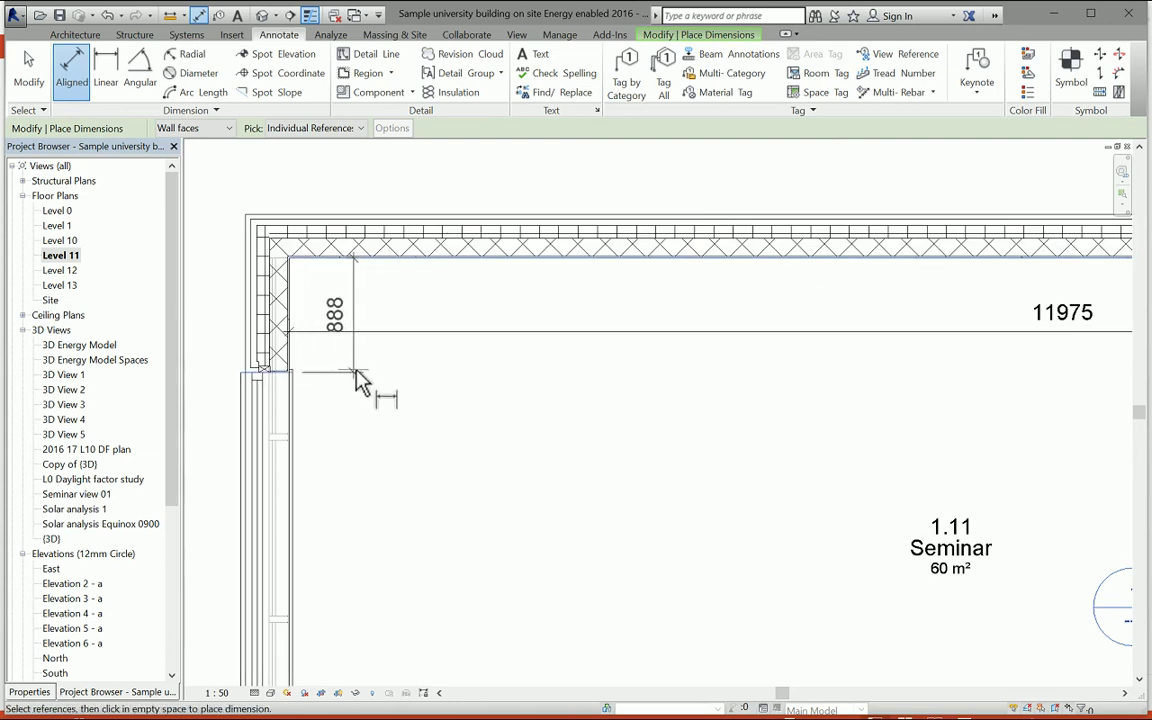
{"action": "left_click", "coordinate": [373, 375]}
Add an aligned dimension for the width of the side-wall window in seminar room 1.11, between its two edges.
{"action": "scroll", "coordinate": [404, 339], "scroll_direction": "down", "scroll_amount": 1}
{"action": "scroll", "coordinate": [404, 339], "scroll_direction": "down", "scroll_amount": 2}
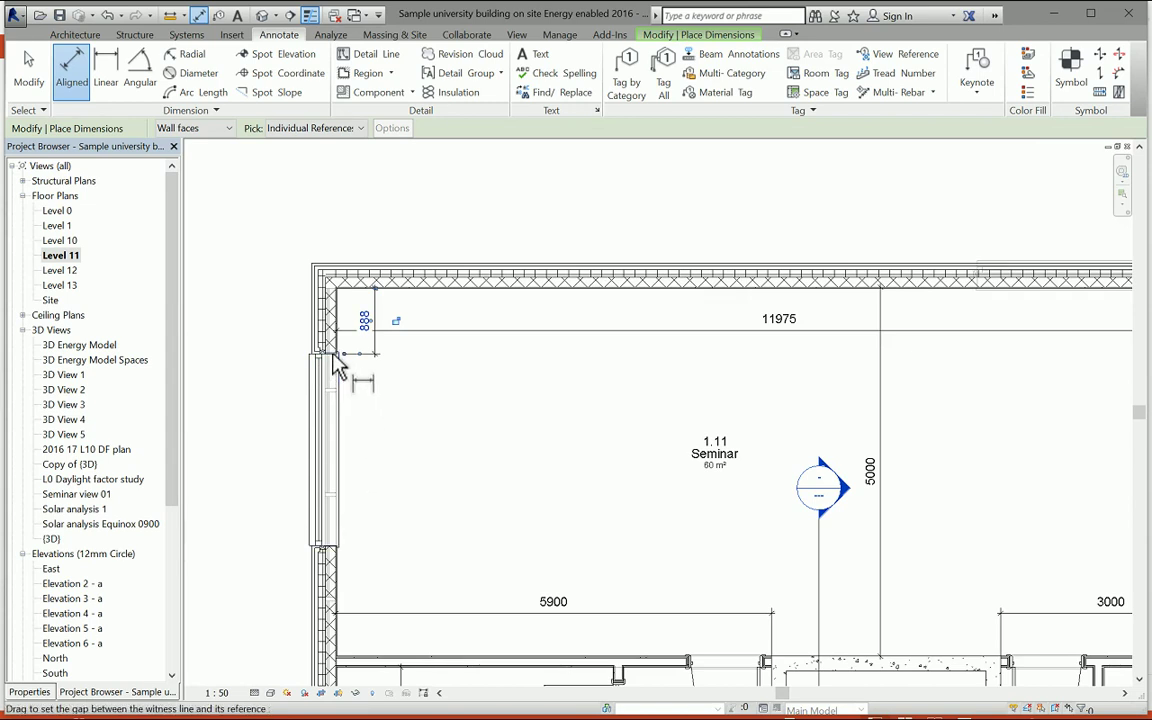
{"action": "scroll", "coordinate": [338, 365], "scroll_direction": "up", "scroll_amount": 3}
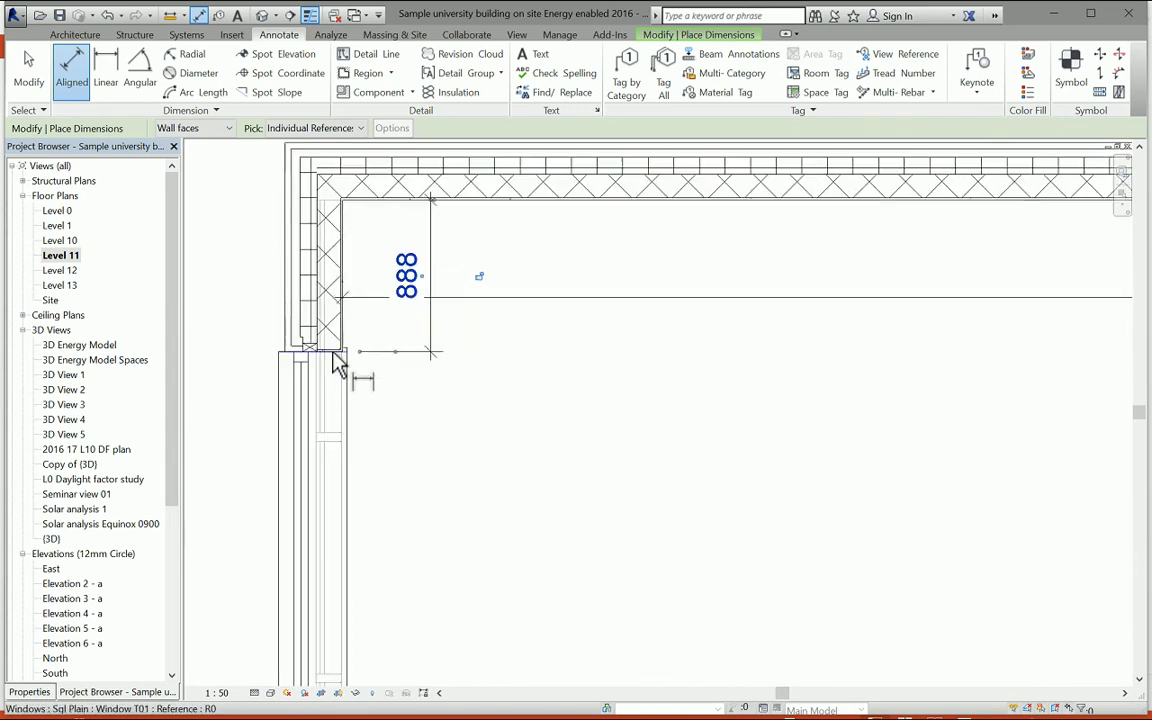
{"action": "scroll", "coordinate": [386, 442], "scroll_direction": "down", "scroll_amount": 2}
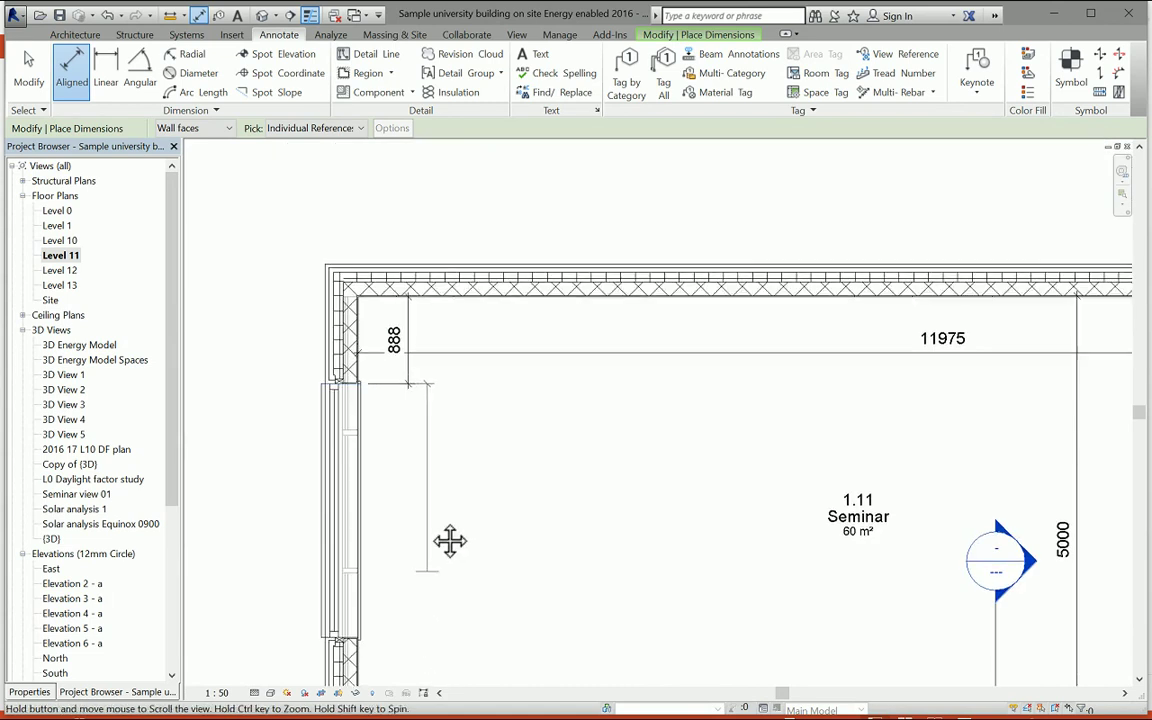
{"action": "middle_click_drag", "start_coordinate": [450, 541], "coordinate": [378, 378]}
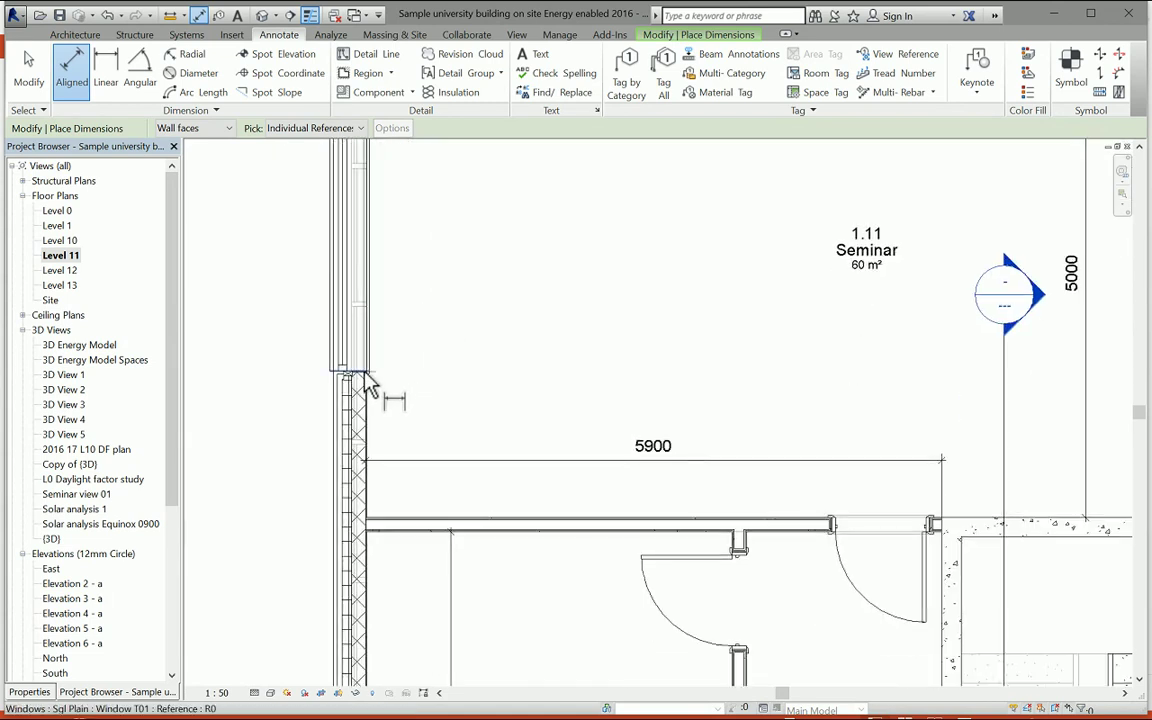
{"action": "left_click", "coordinate": [366, 375]}
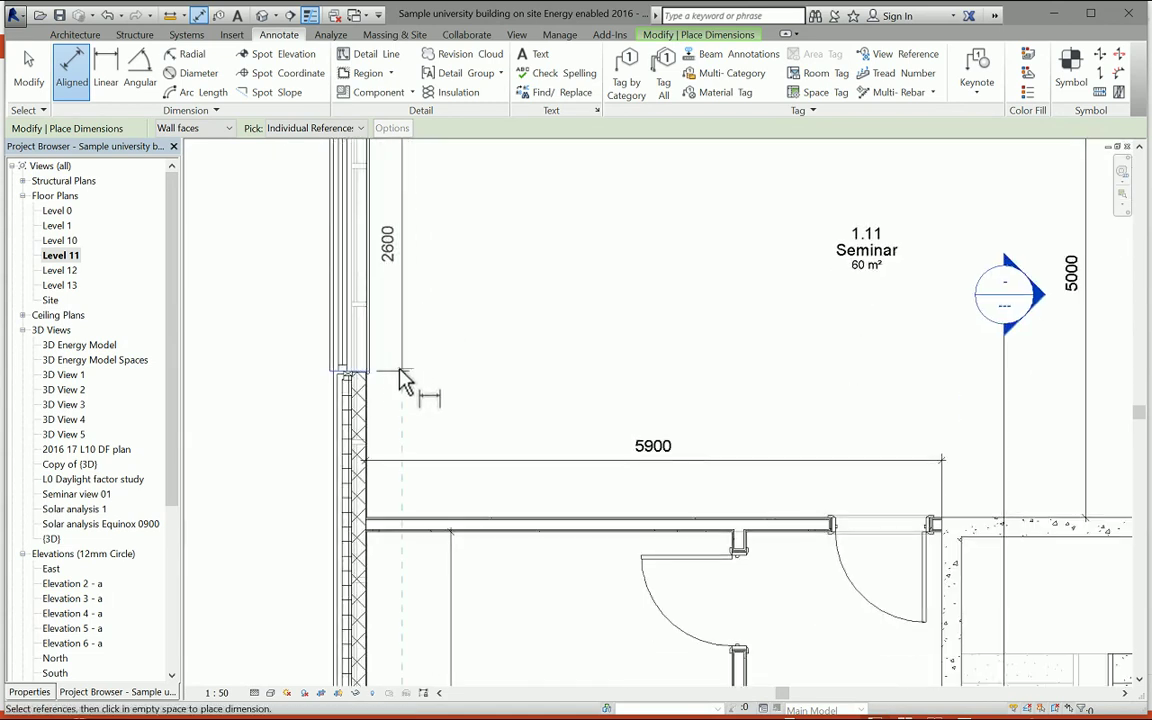
{"action": "left_click", "coordinate": [400, 380]}
{"action": "scroll", "coordinate": [475, 425], "scroll_direction": "down", "scroll_amount": 3}
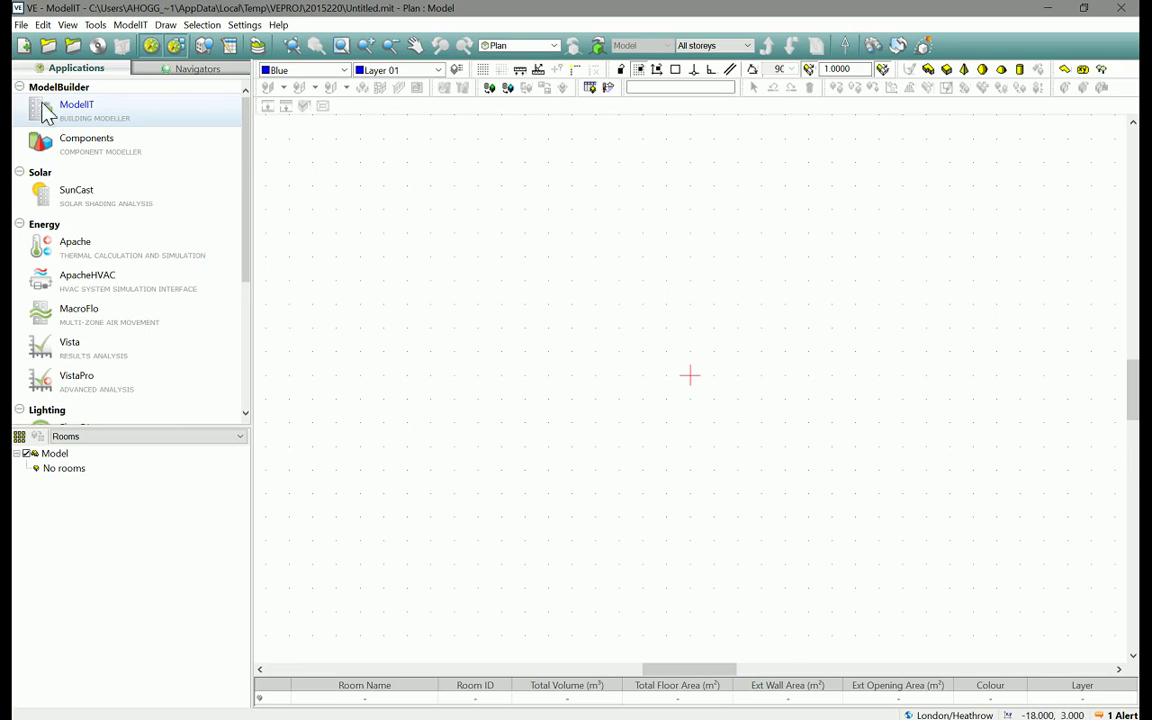
Create a new blank VE project named "Test model 01" in the default location.
{"action": "left_click", "coordinate": [24, 47]}
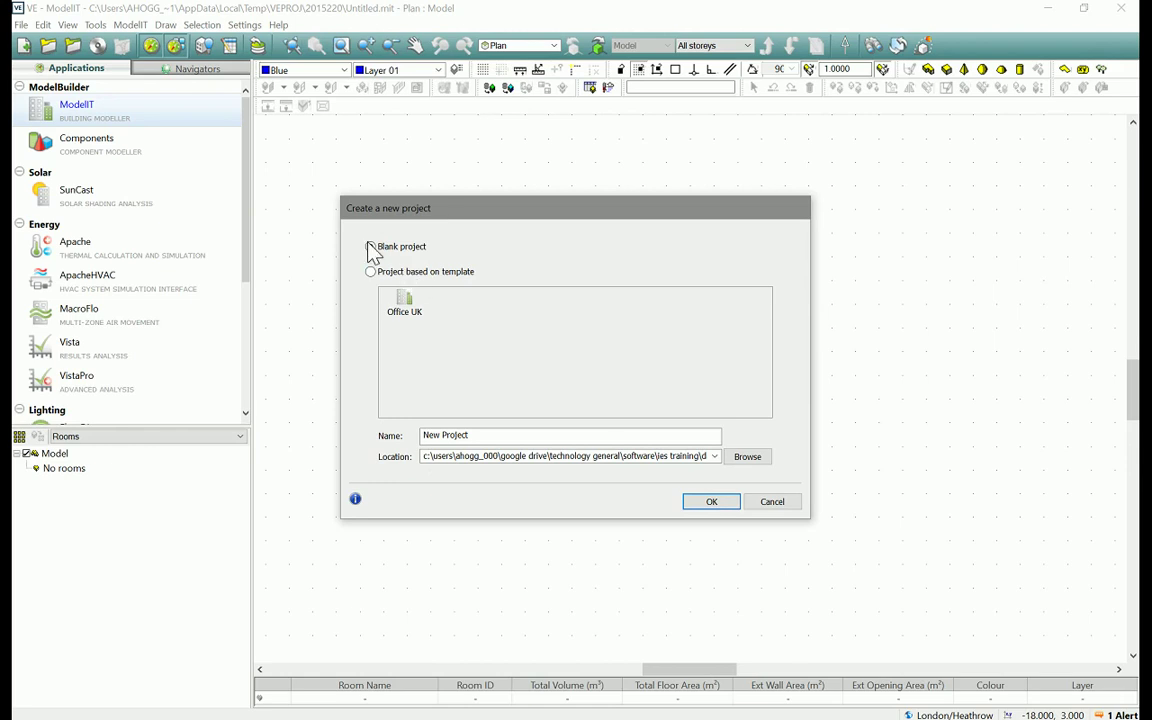
{"action": "left_click_drag", "start_coordinate": [462, 436], "coordinate": [400, 441]}
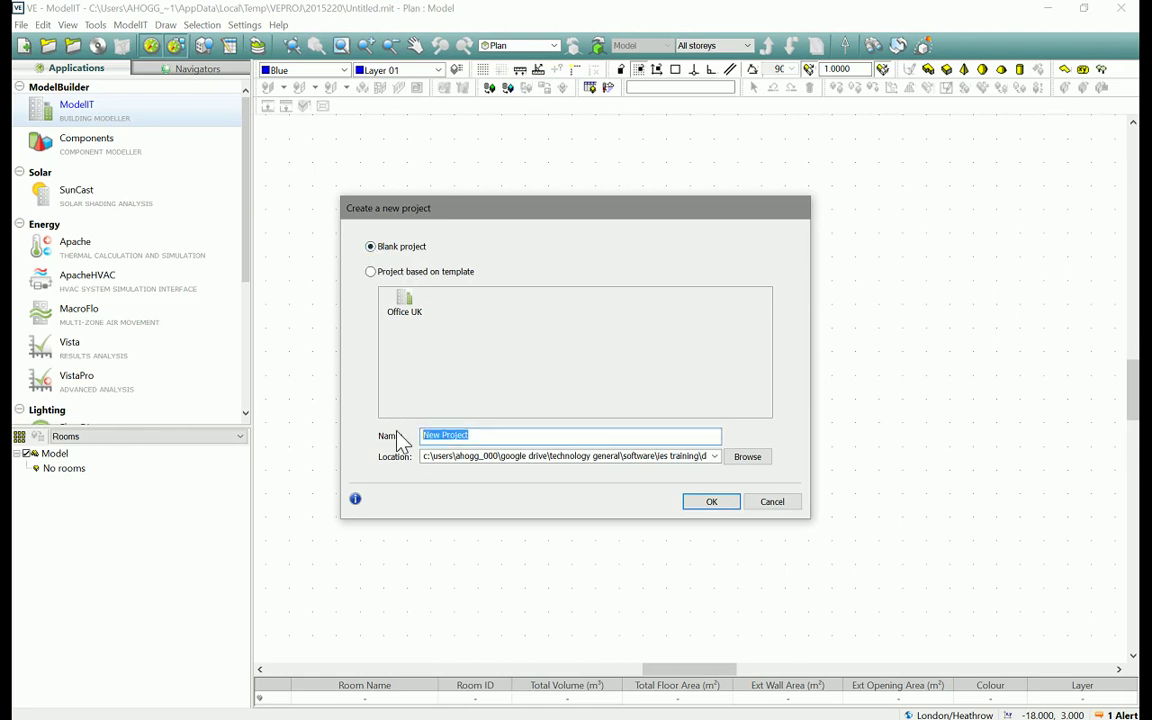
{"action": "type", "text": "Test model 01"}
{"action": "left_click", "coordinate": [711, 503]}
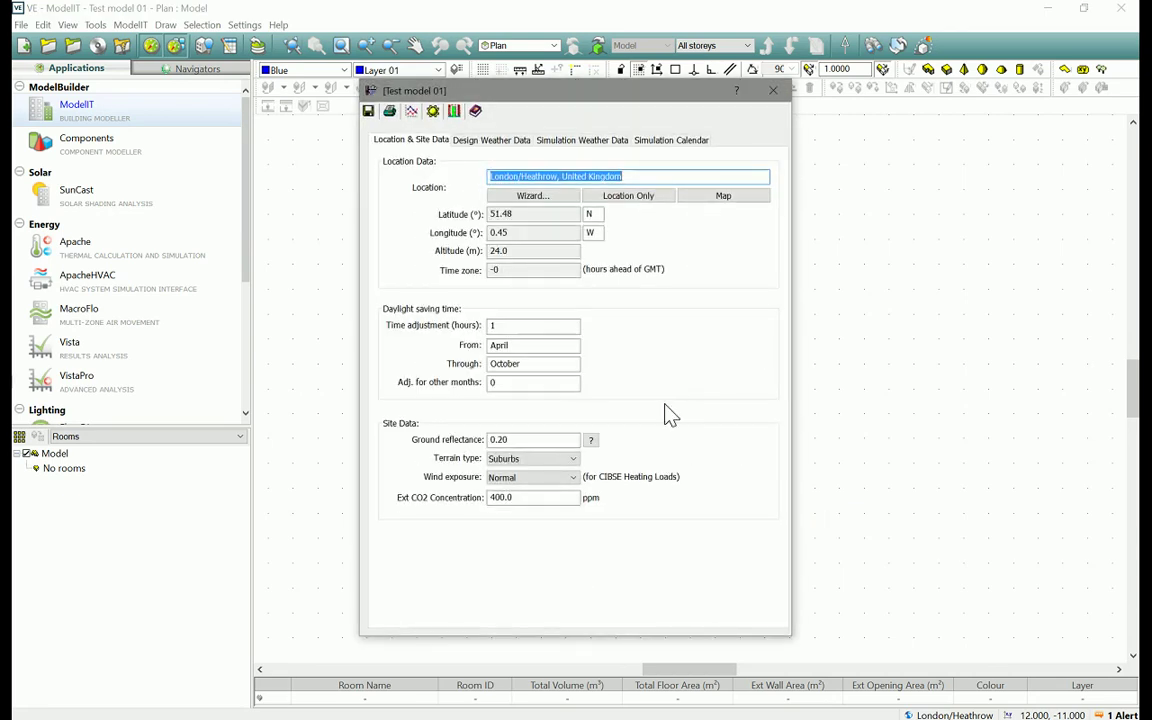
Set the project's site location to Sheffield/Tinsley, United Kingdom, using the Location & Weather Data Wizard.
{"action": "left_click", "coordinate": [538, 197]}
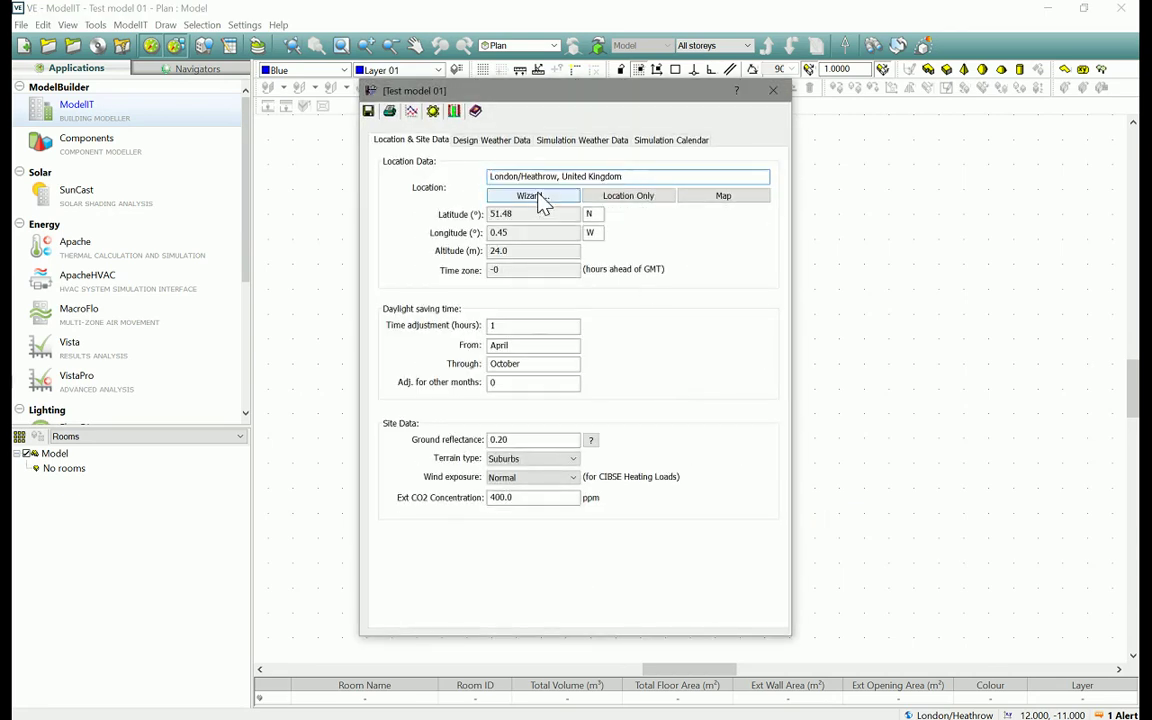
{"action": "left_click", "coordinate": [709, 192]}
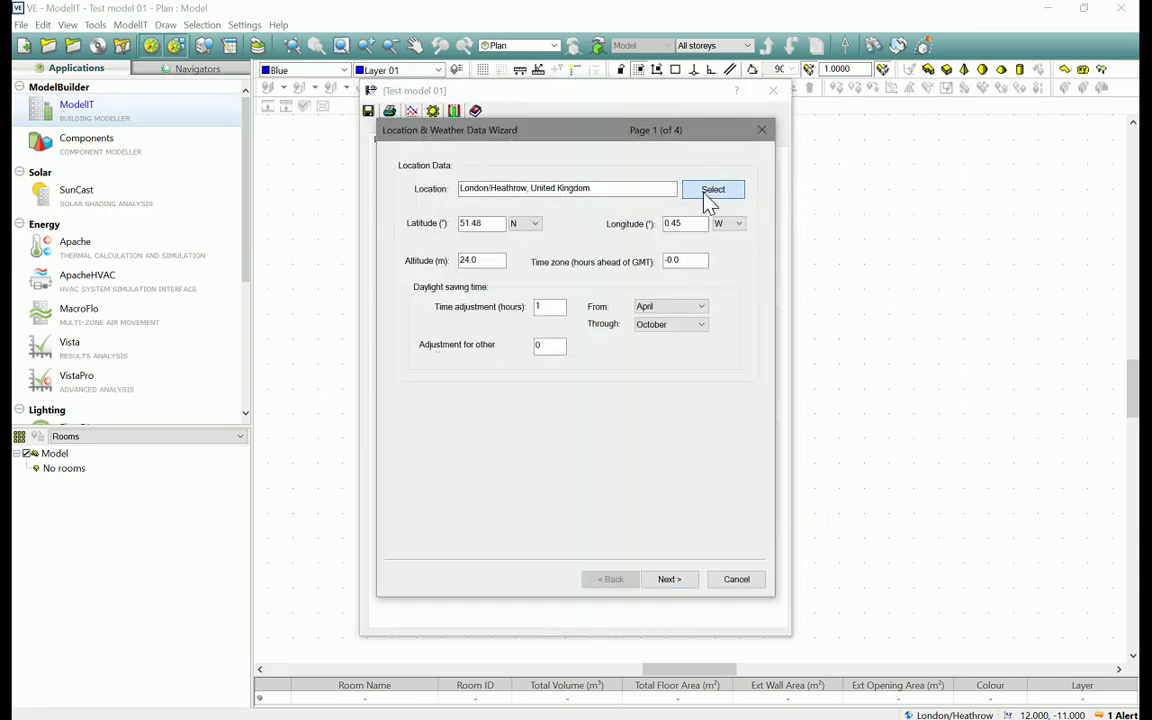
{"action": "scroll", "coordinate": [689, 329], "scroll_direction": "down", "scroll_amount": 1}
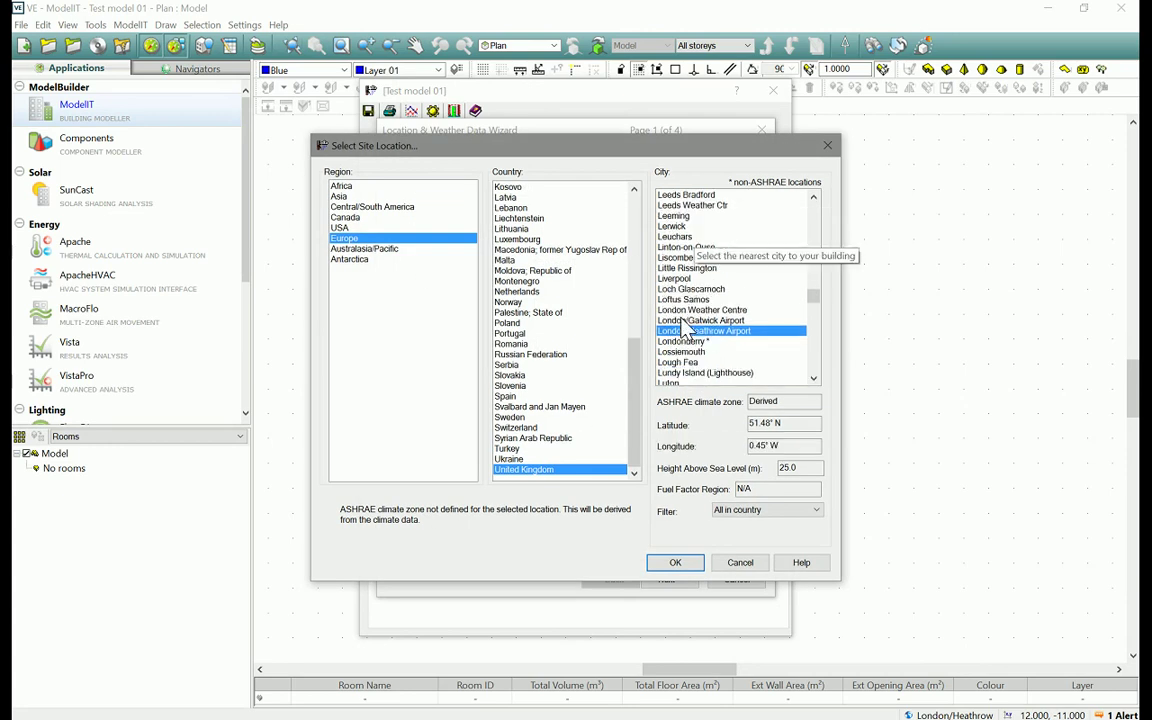
{"action": "scroll", "coordinate": [686, 328], "scroll_direction": "up", "scroll_amount": 3}
{"action": "scroll", "coordinate": [686, 328], "scroll_direction": "down", "scroll_amount": 20}
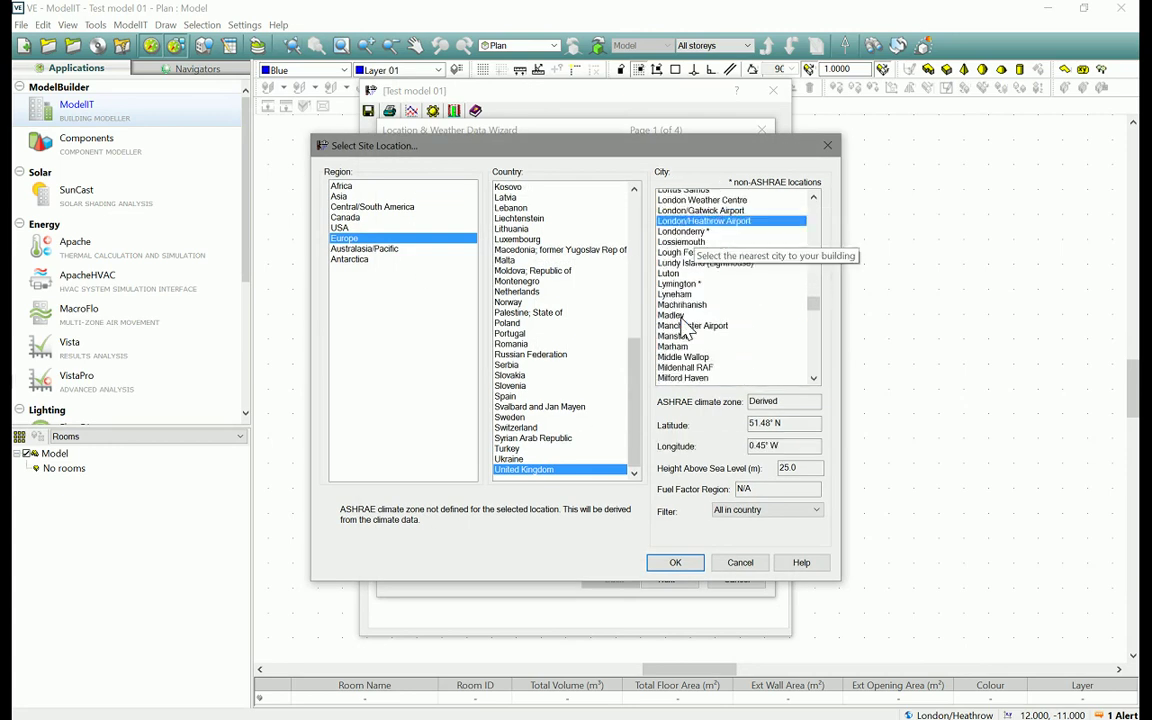
{"action": "scroll", "coordinate": [689, 333], "scroll_direction": "down", "scroll_amount": 3}
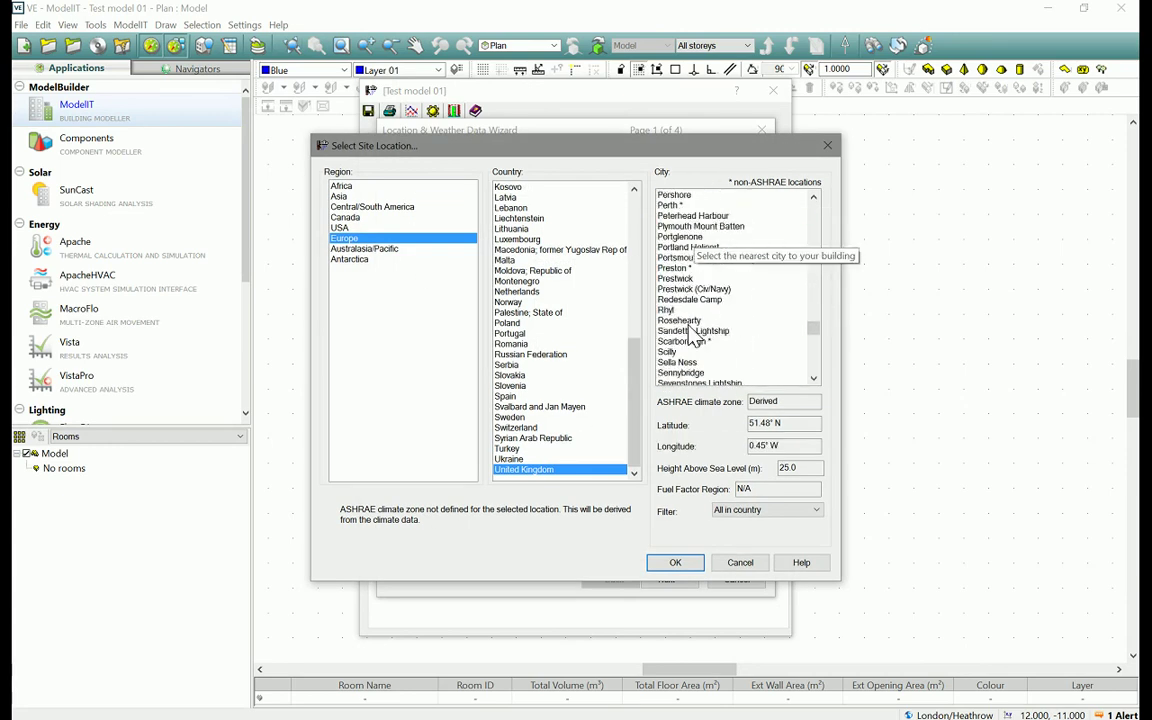
{"action": "scroll", "coordinate": [689, 335], "scroll_direction": "down", "scroll_amount": 2}
{"action": "scroll", "coordinate": [689, 340], "scroll_direction": "down", "scroll_amount": 2}
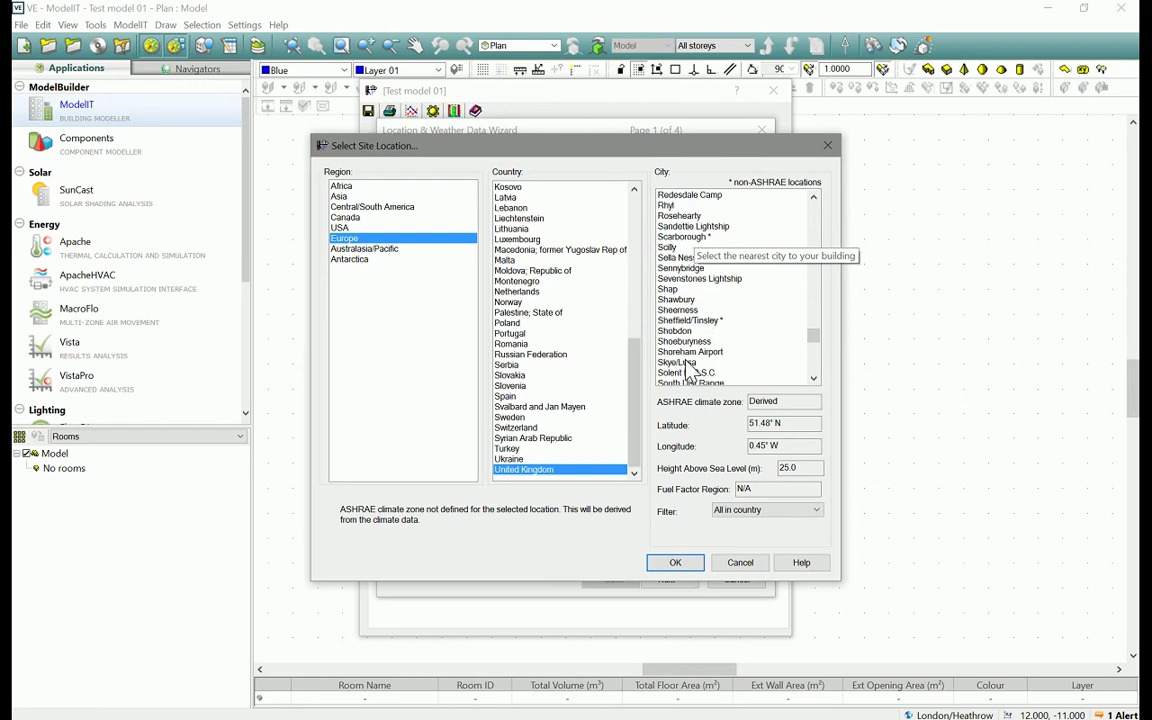
{"action": "left_click", "coordinate": [690, 320]}
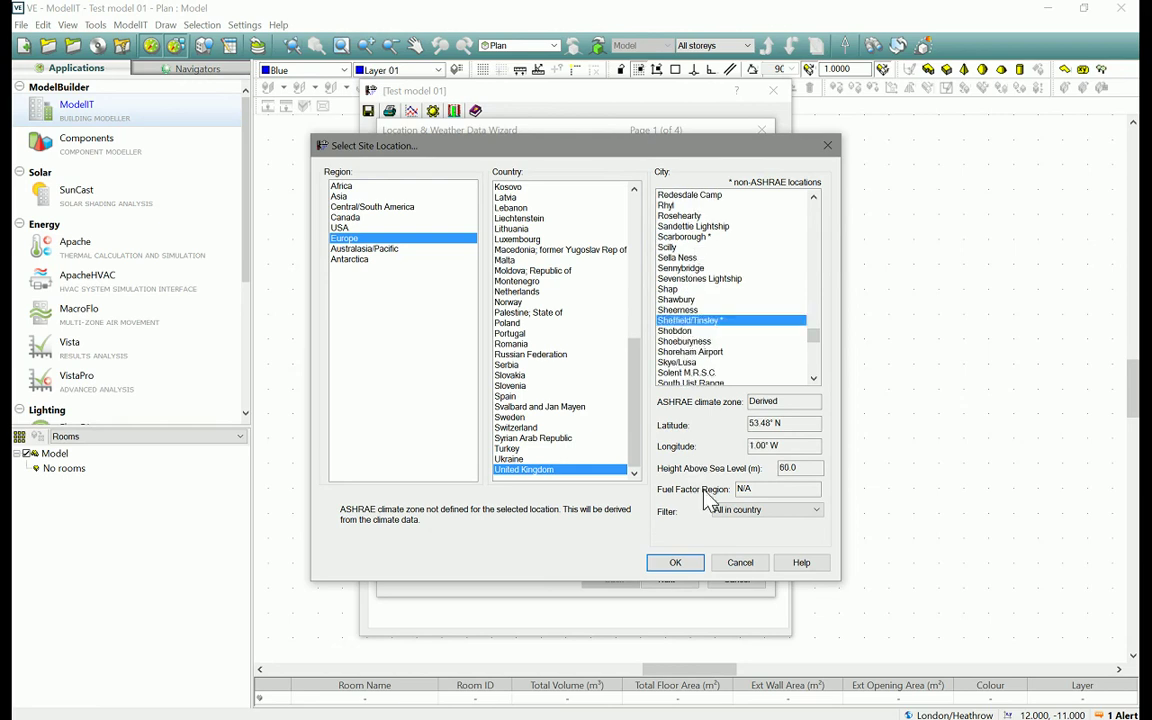
{"action": "left_click", "coordinate": [680, 564]}
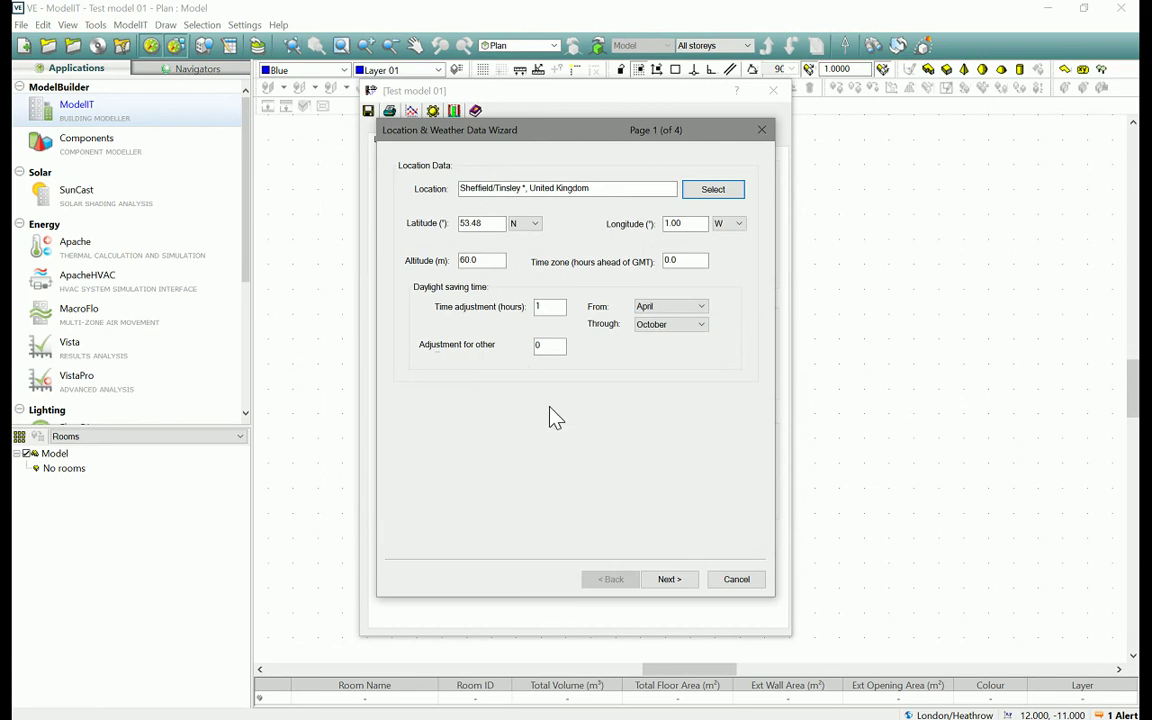
{"action": "left_click", "coordinate": [671, 584]}
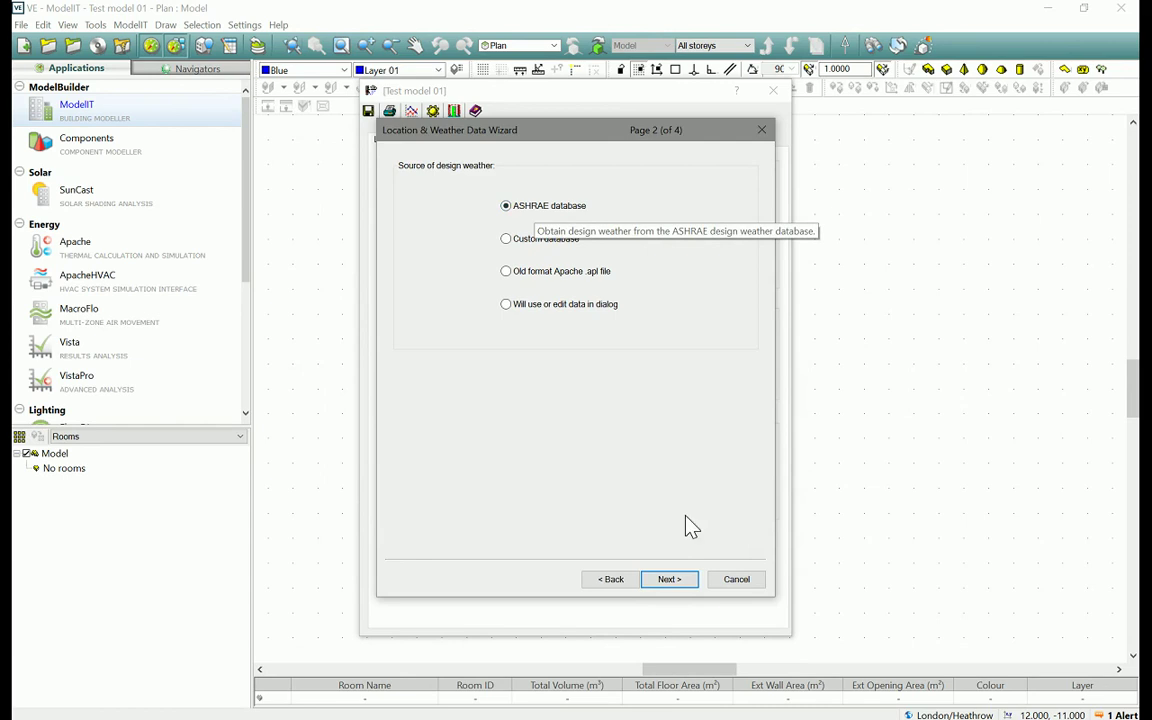
Keep the ASHRAE database as the design weather source and acquire the weather data for Finningley, United Kingdom.
{"action": "left_click", "coordinate": [679, 582]}
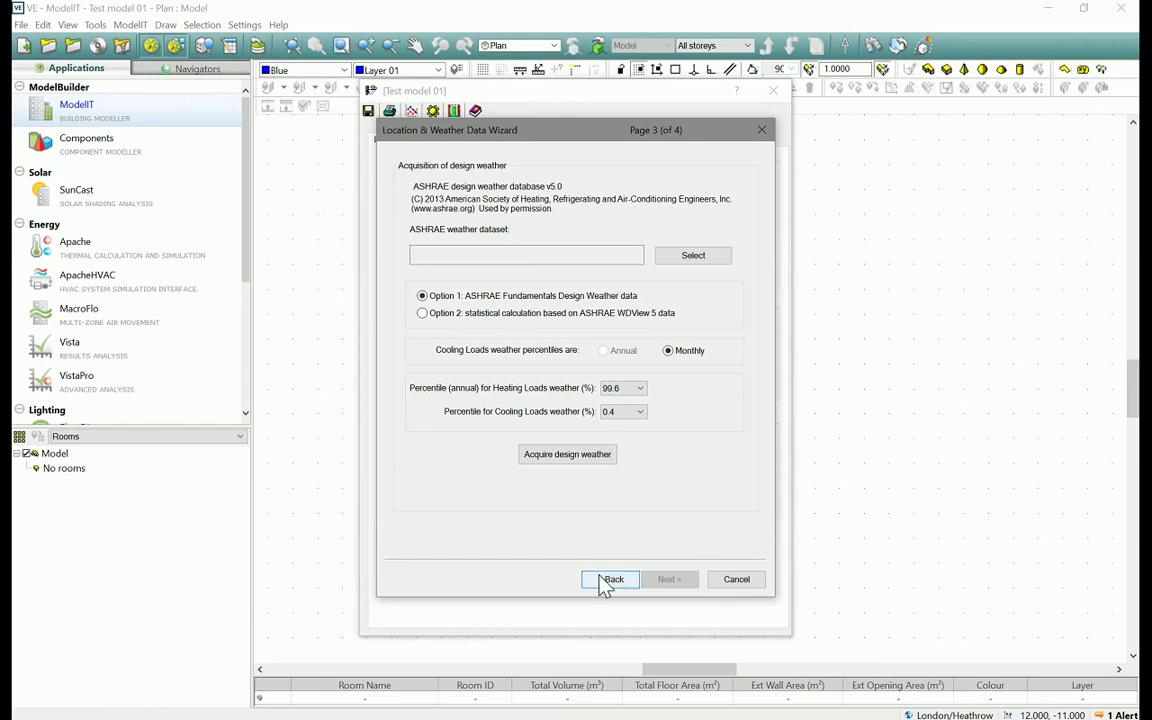
{"action": "left_click", "coordinate": [680, 260]}
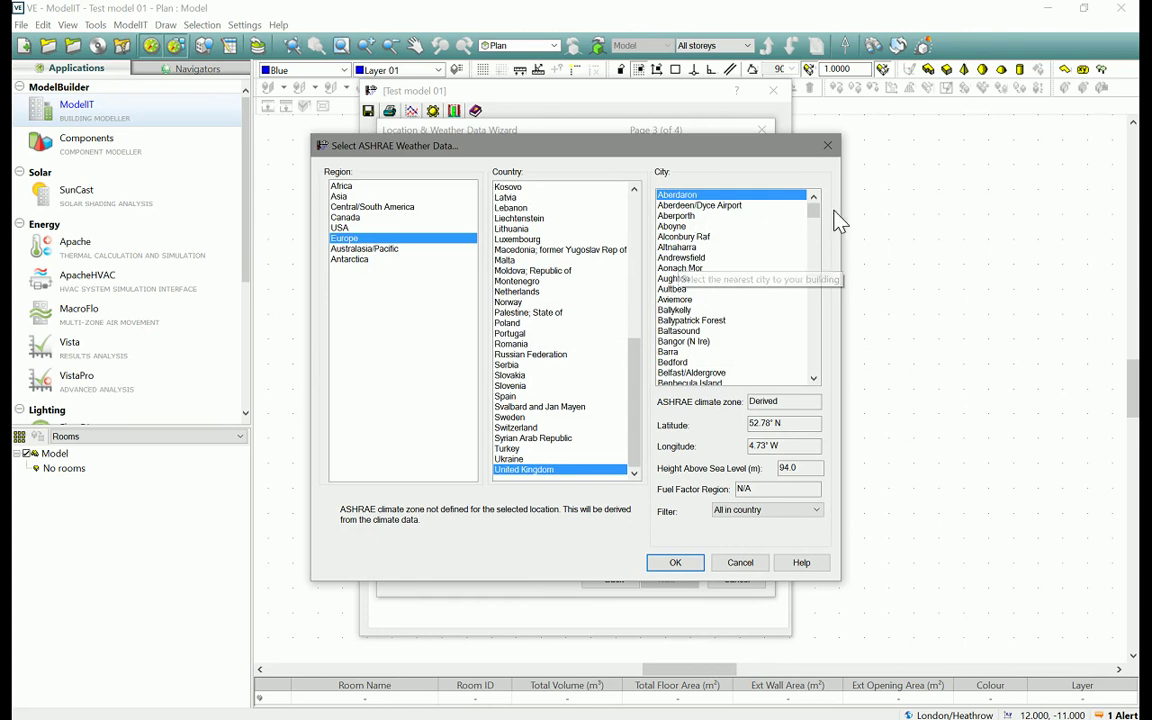
{"action": "left_click", "coordinate": [813, 318]}
{"action": "left_click", "coordinate": [813, 318]}
{"action": "scroll", "coordinate": [740, 300], "scroll_direction": "up", "scroll_amount": 10}
{"action": "left_click", "coordinate": [683, 268]}
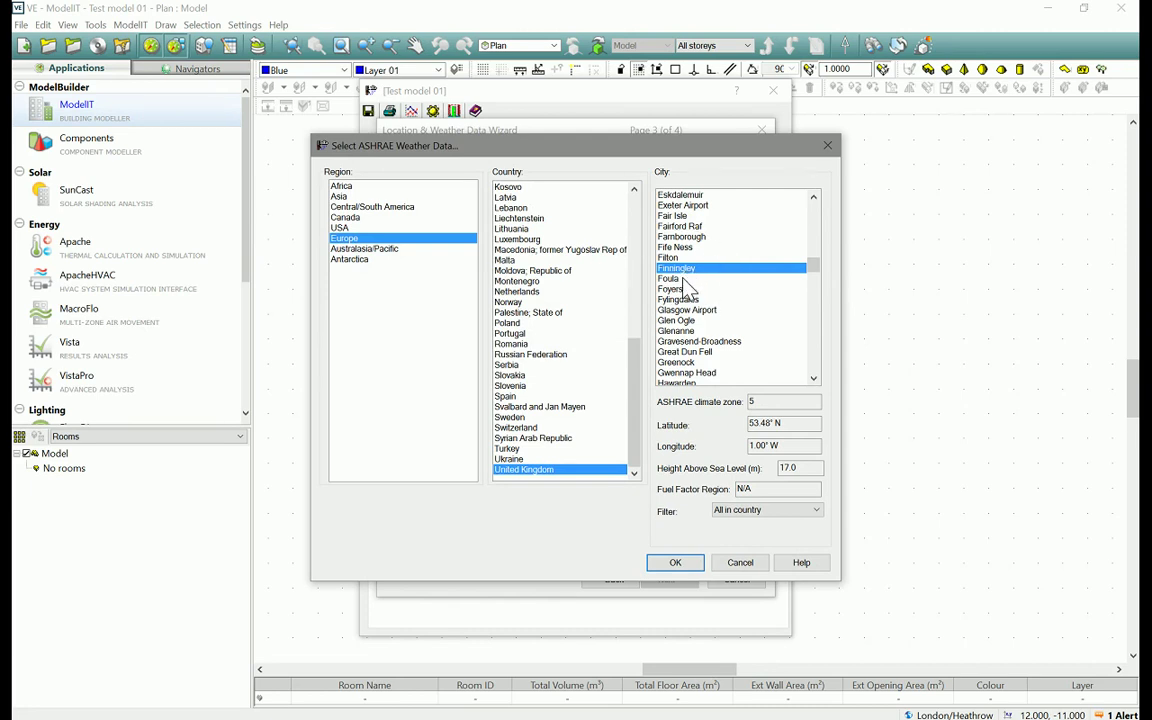
{"action": "left_click", "coordinate": [676, 564]}
{"action": "left_click", "coordinate": [684, 576]}
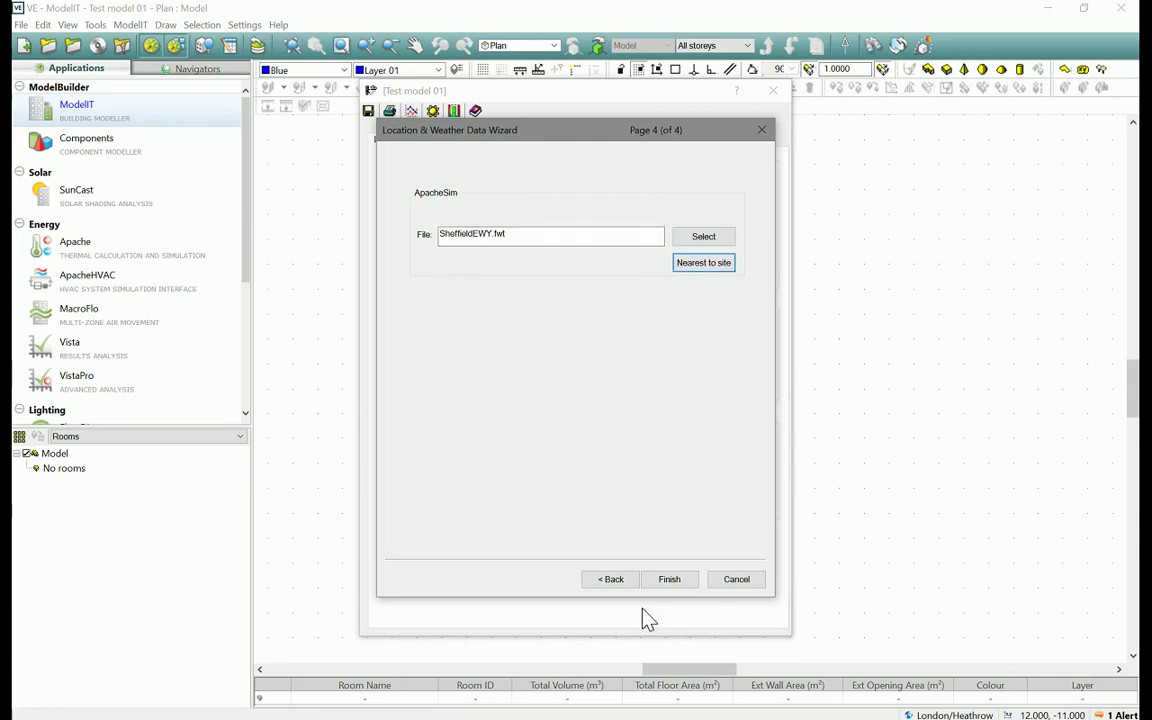
Finish the wizard with the SheffieldEWY.fwt simulation weather file and view the annual temperature graph of the weather data.
{"action": "left_click", "coordinate": [660, 585]}
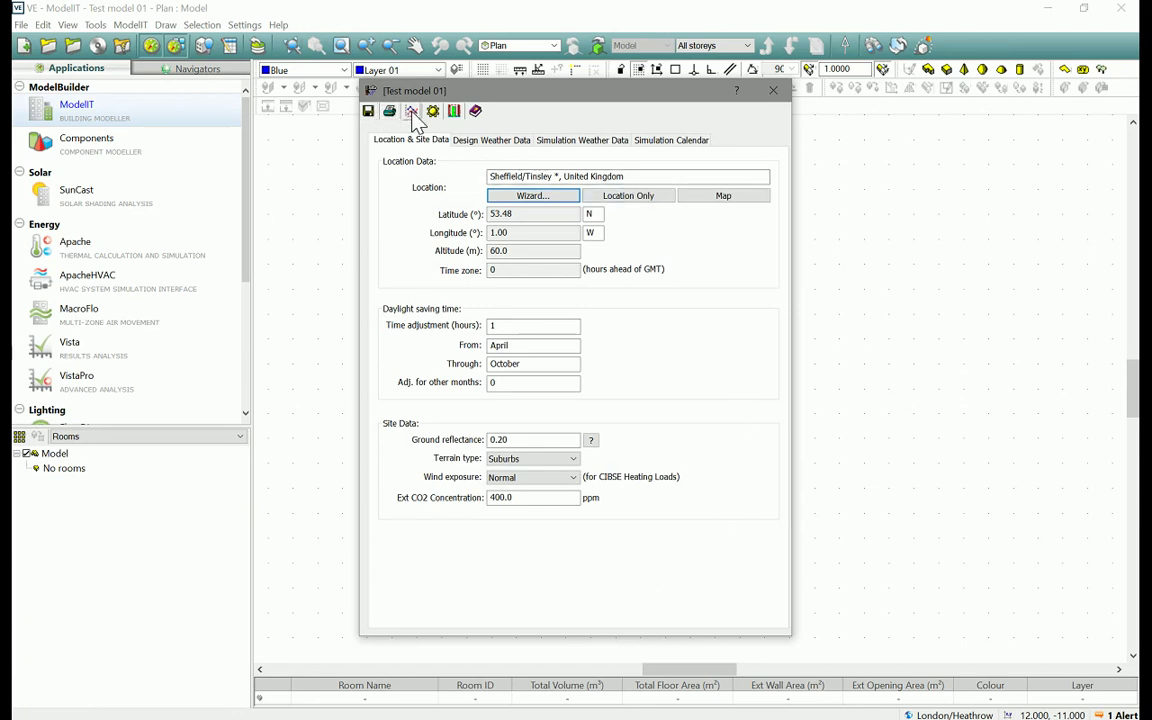
{"action": "left_click", "coordinate": [510, 146]}
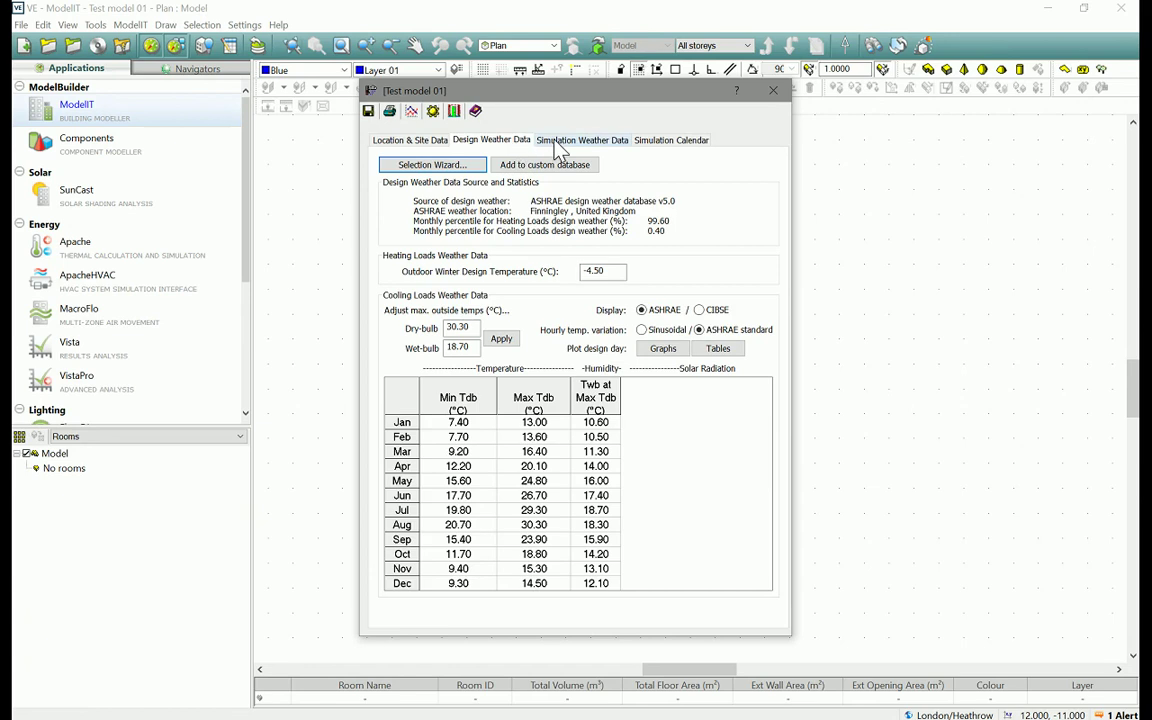
{"action": "left_click", "coordinate": [558, 148]}
{"action": "left_click", "coordinate": [418, 118]}
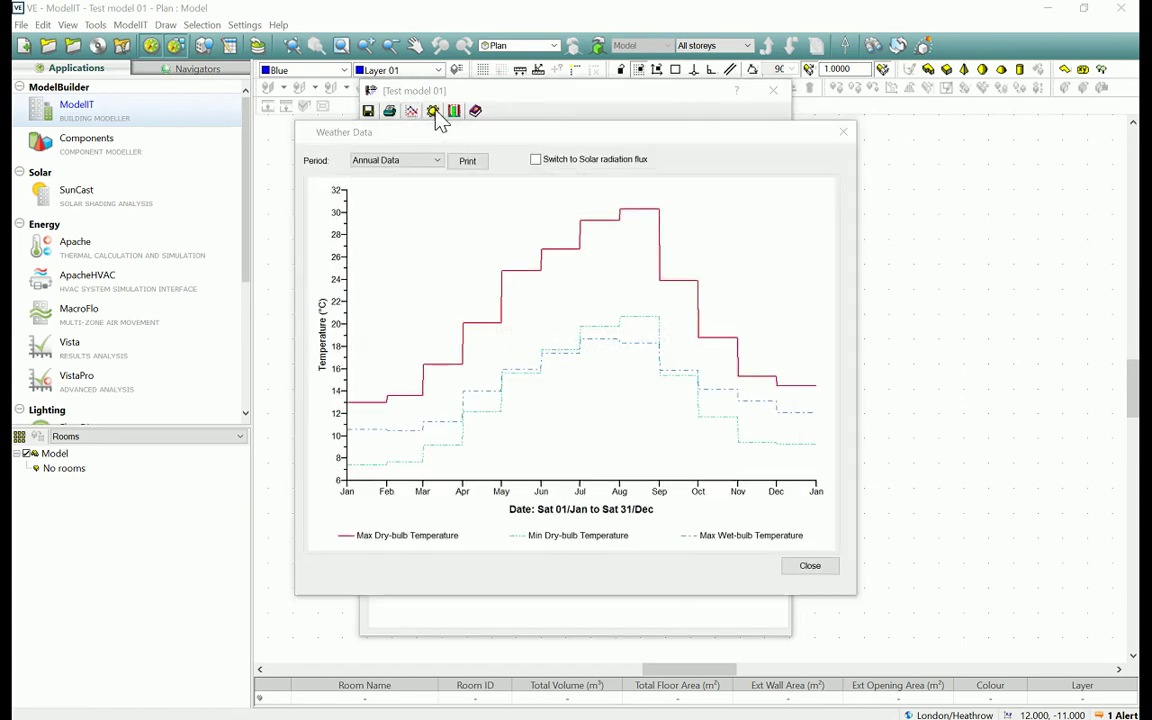
{"action": "left_click", "coordinate": [806, 567]}
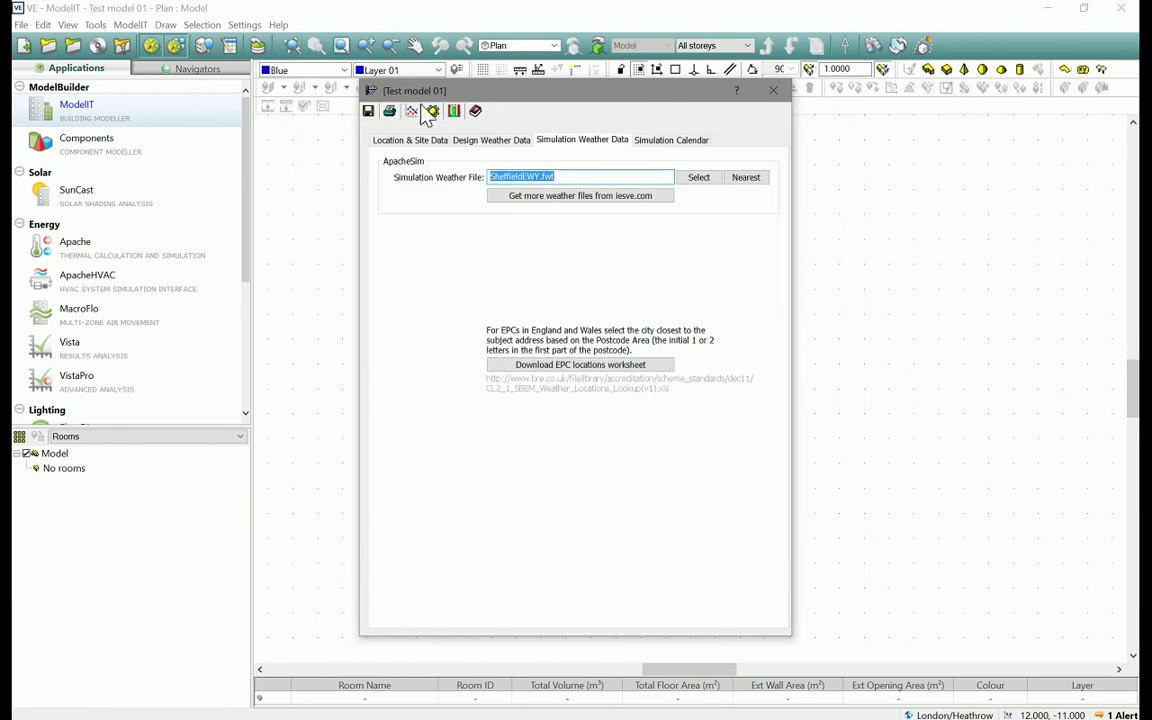
View the sun path diagram for the Sheffield site and close the location and weather settings.
{"action": "left_click", "coordinate": [432, 112]}
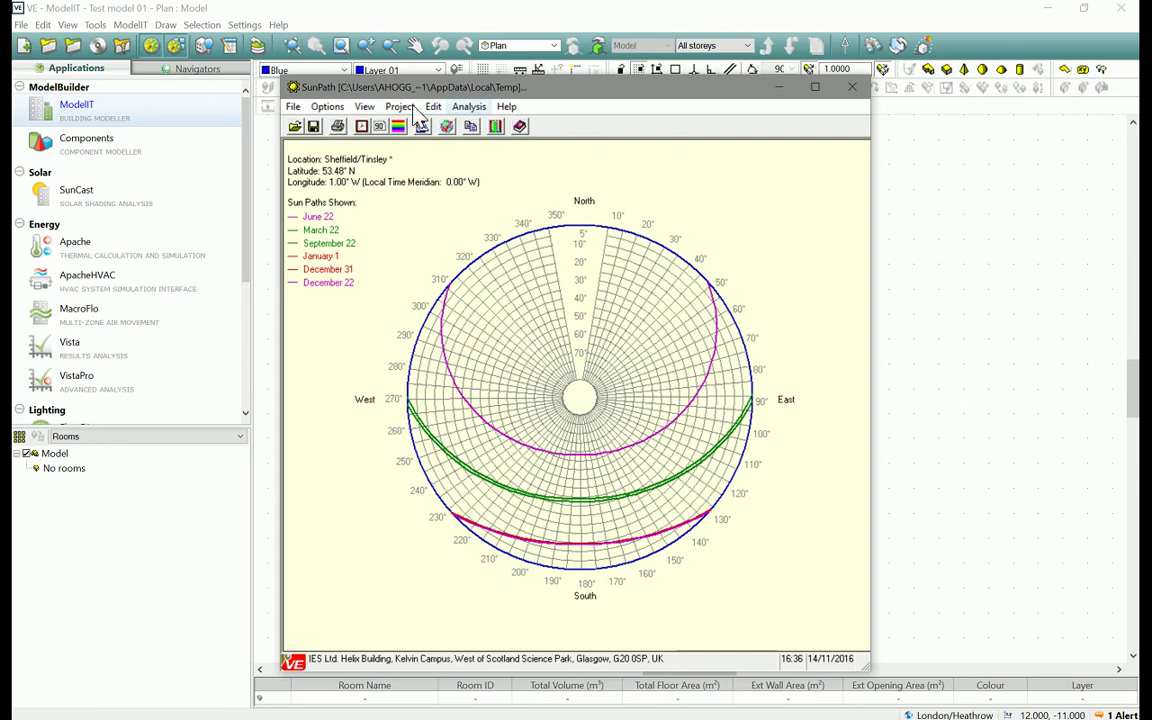
{"action": "left_click", "coordinate": [851, 87]}
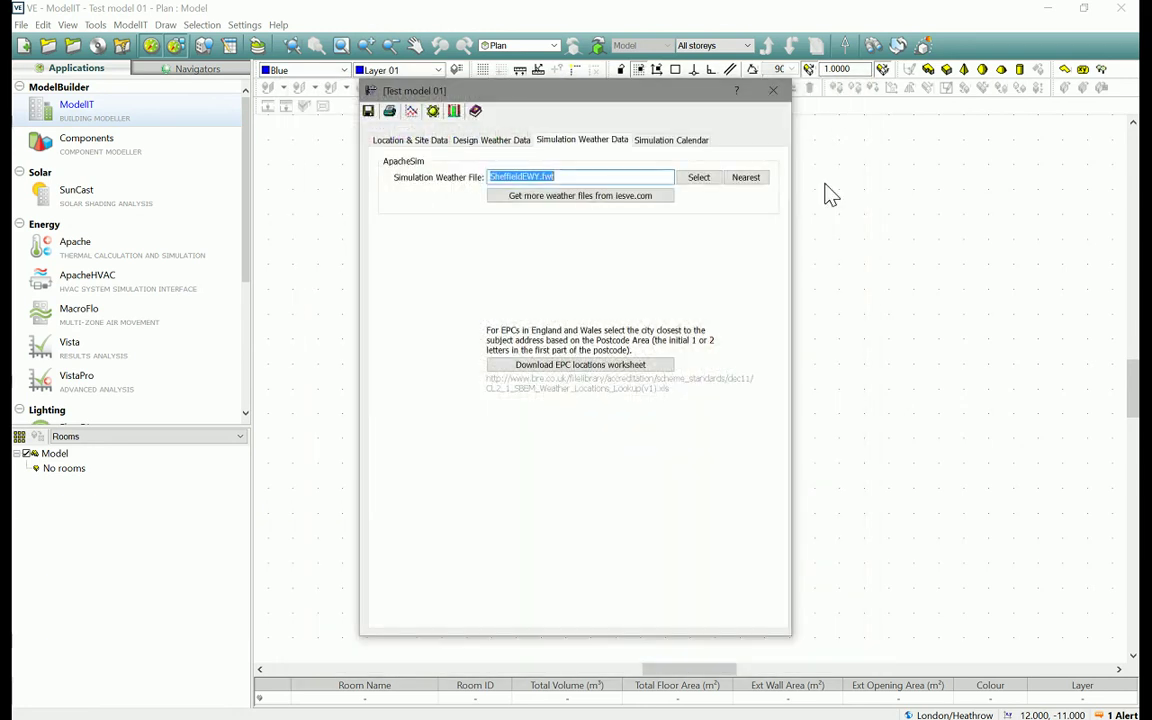
{"action": "left_click", "coordinate": [774, 91]}
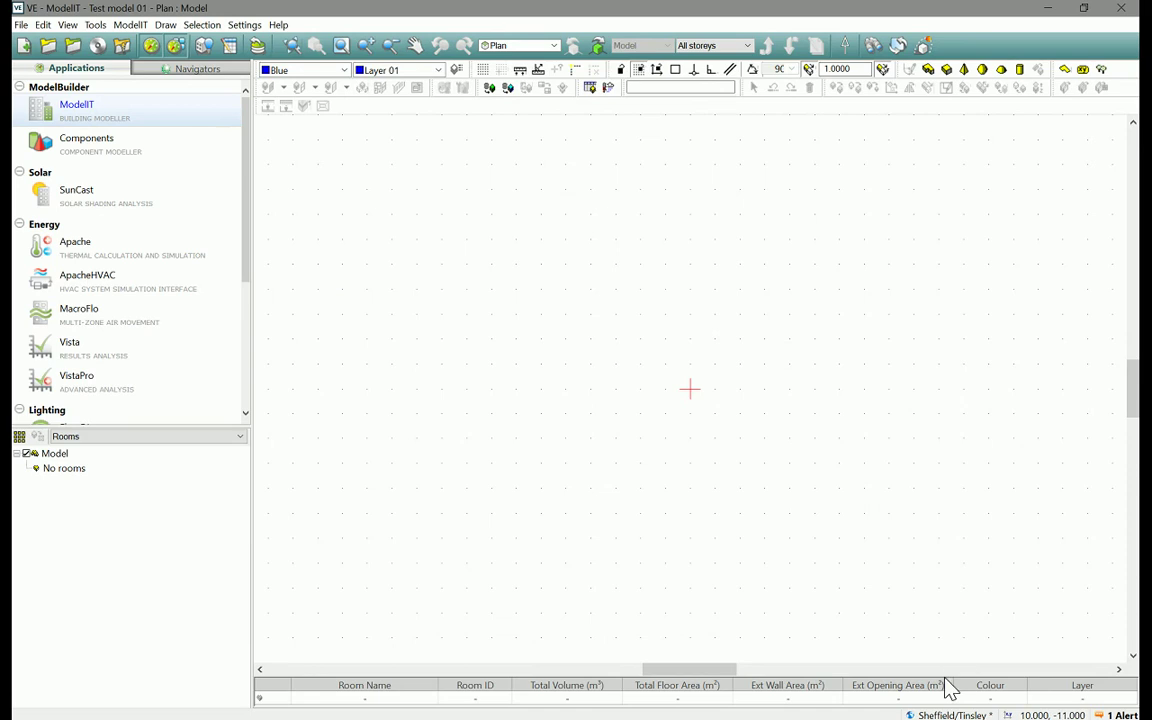
{"action": "left_click", "coordinate": [943, 714]}
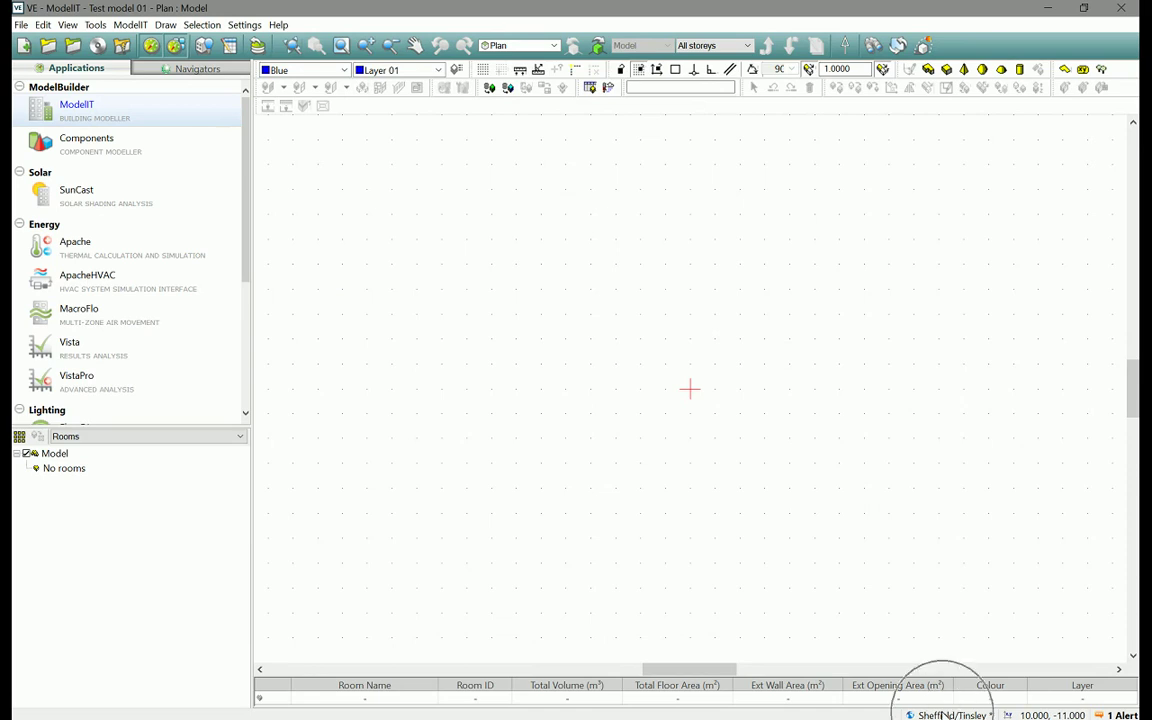
{"action": "left_click", "coordinate": [943, 713]}
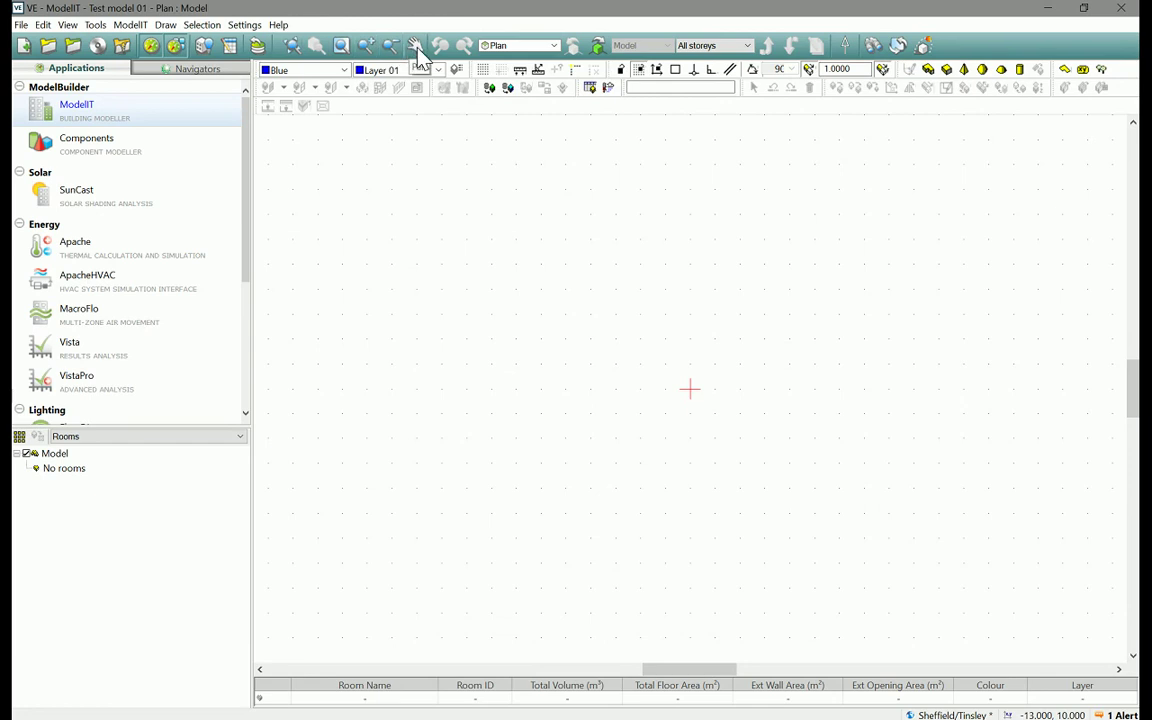
{"action": "left_click", "coordinate": [553, 46]}
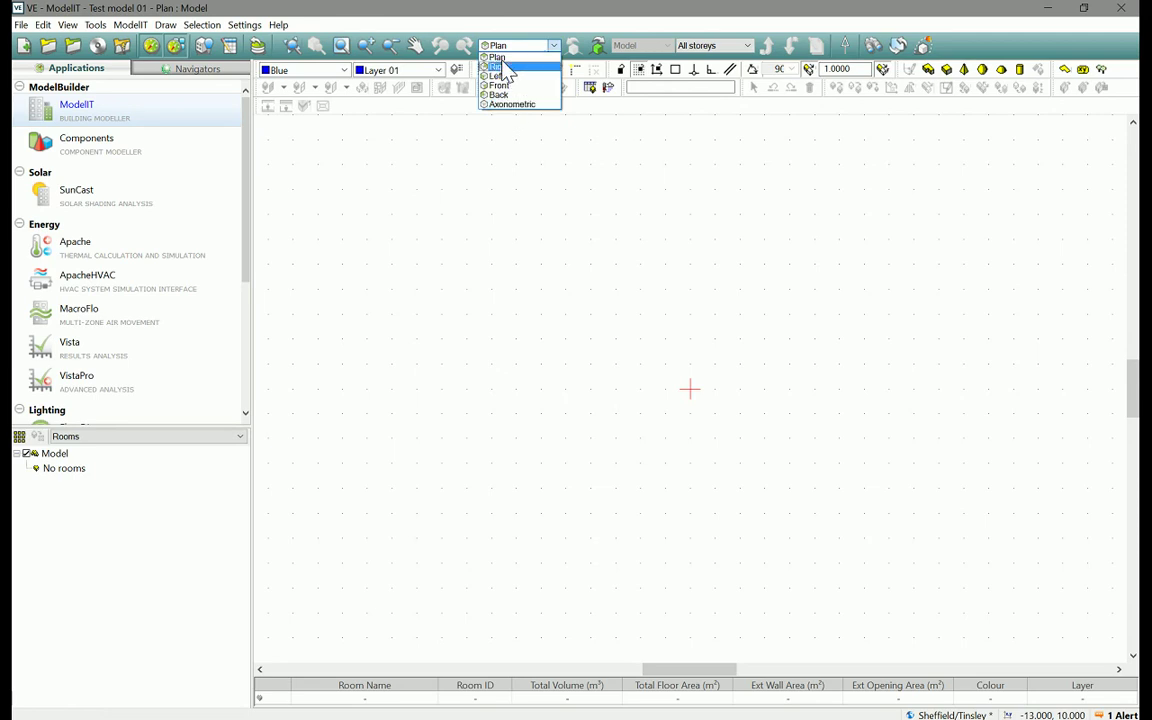
{"action": "left_click", "coordinate": [505, 57]}
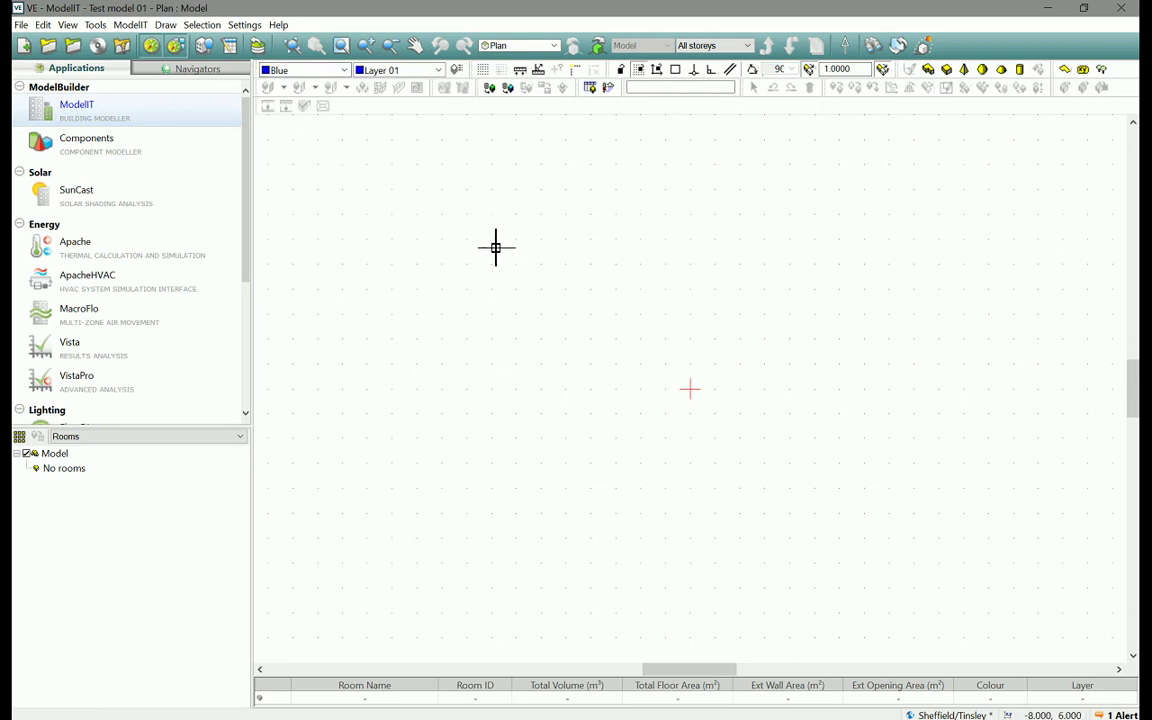
Set the drawing grid spacing to 0.1 m on both the X and Y axes.
{"action": "left_click", "coordinate": [482, 74]}
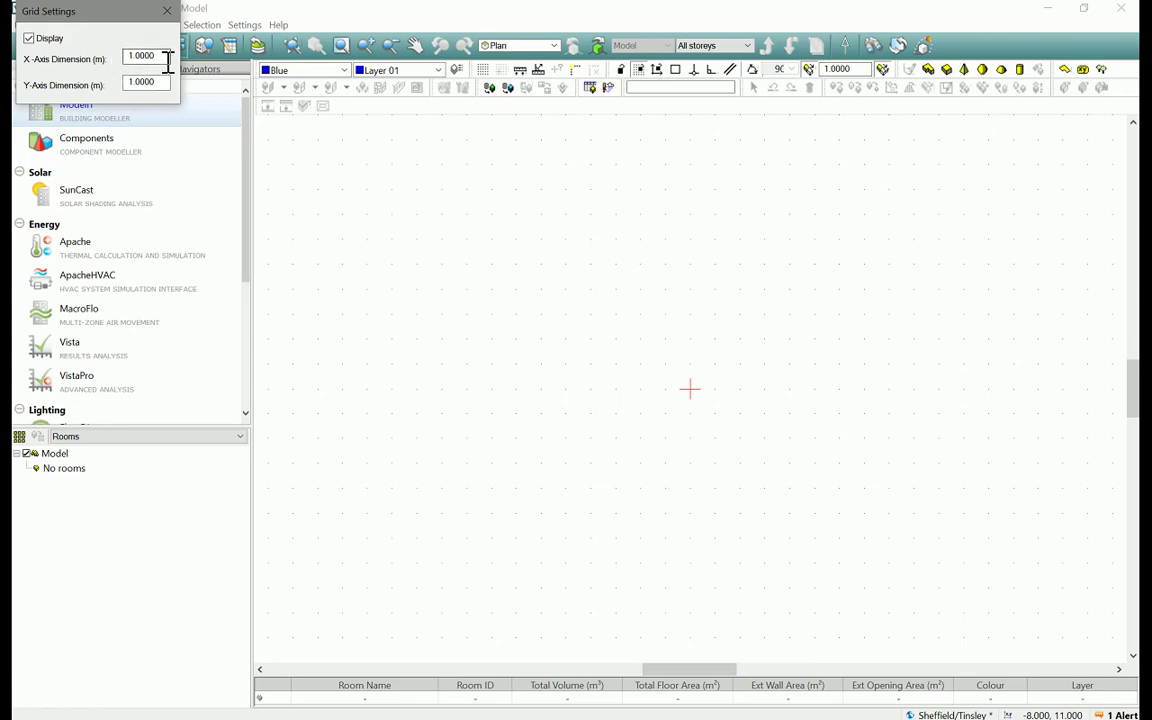
{"action": "left_click_drag", "start_coordinate": [168, 62], "coordinate": [93, 66]}
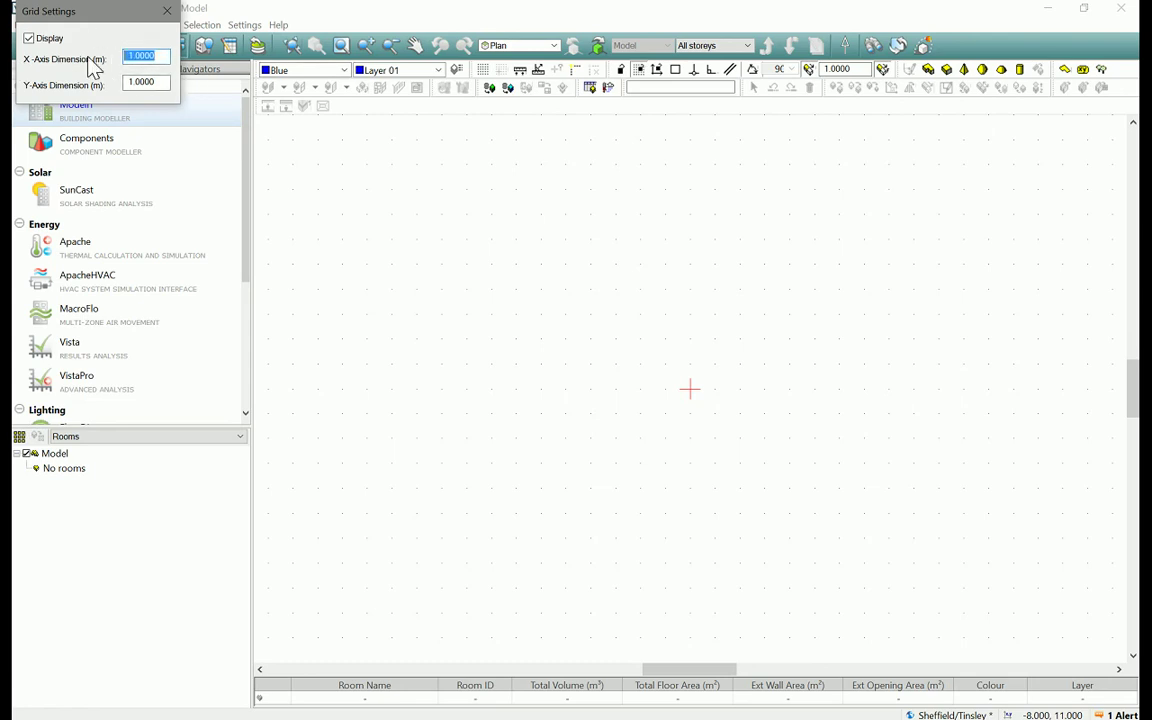
{"action": "type", "text": "1"}
{"action": "left_click_drag", "start_coordinate": [166, 87], "coordinate": [95, 88]}
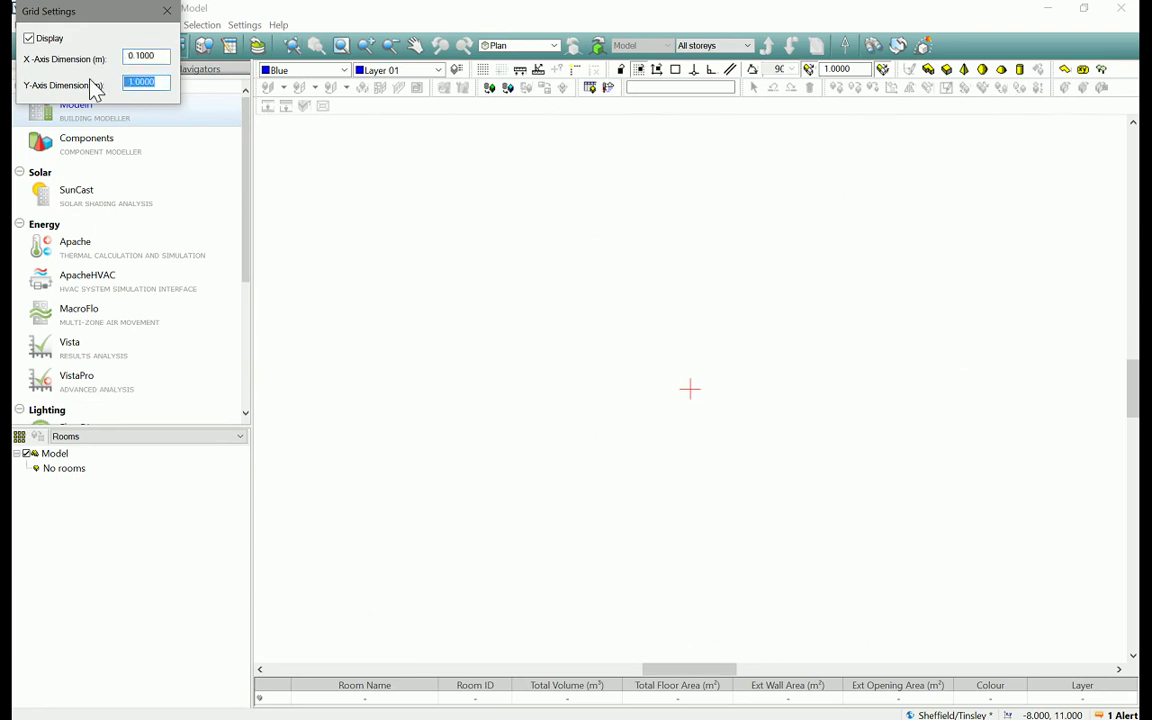
{"action": "type", "text": "1"}
{"action": "left_click", "coordinate": [163, 57]}
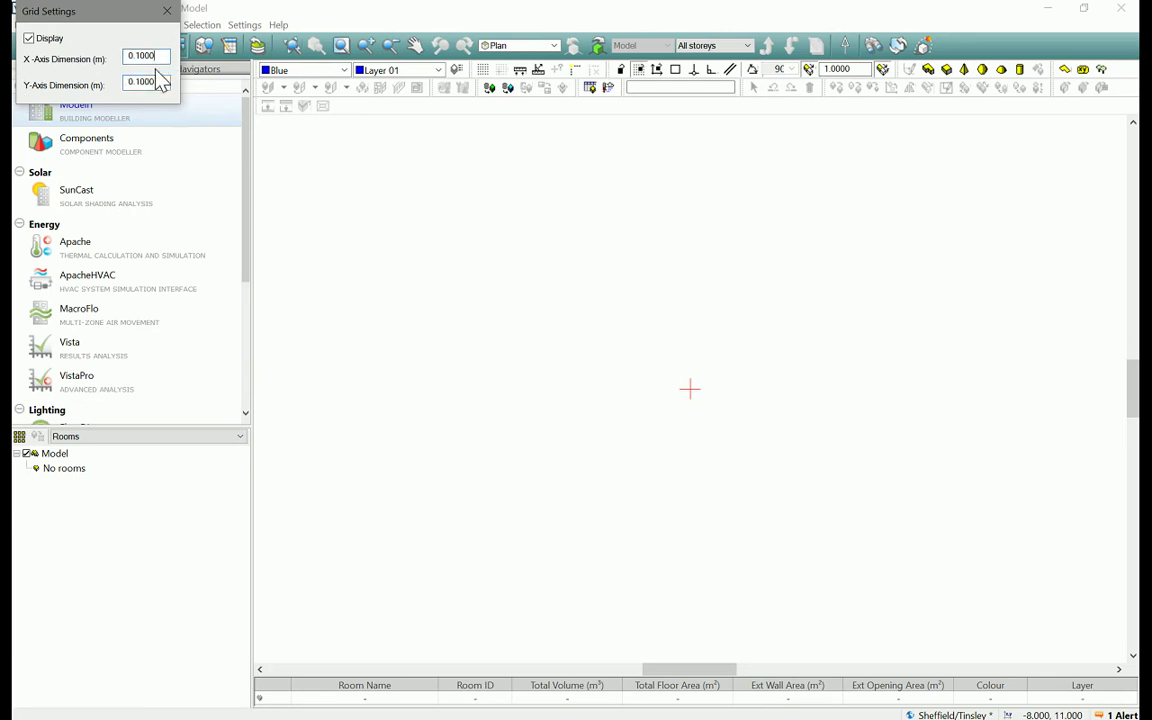
{"action": "left_click", "coordinate": [167, 12]}
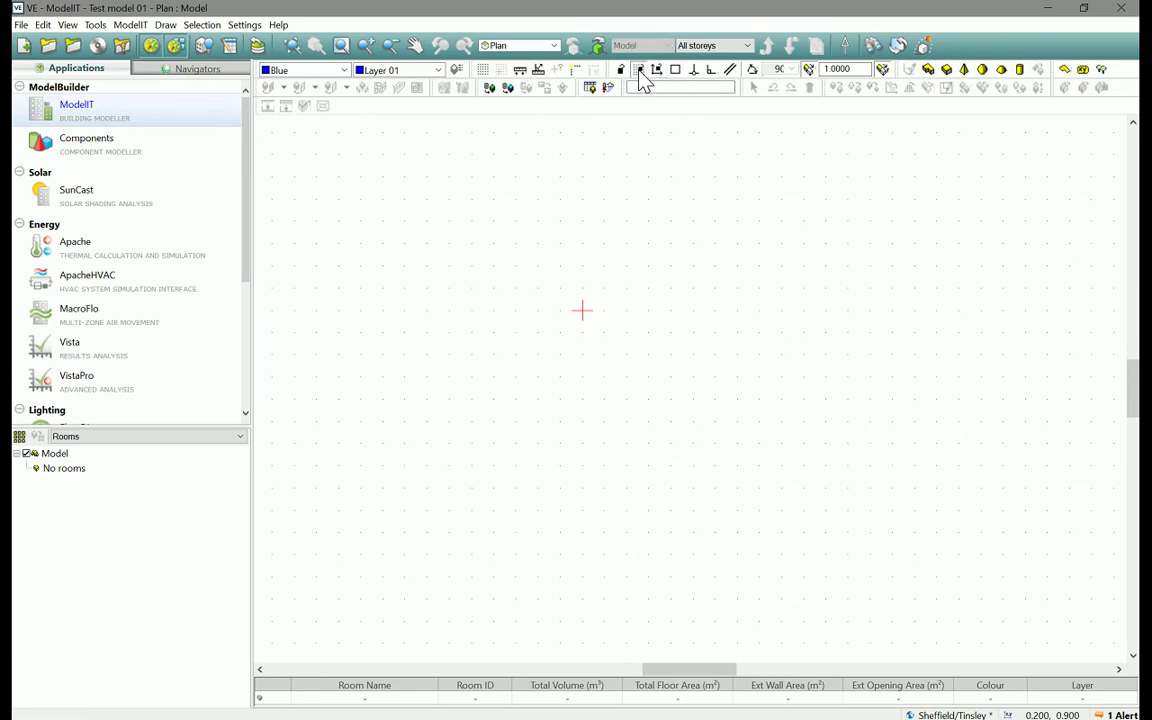
Check which drawing locks are active in the lock settings.
{"action": "left_click", "coordinate": [639, 72]}
{"action": "left_click", "coordinate": [622, 74]}
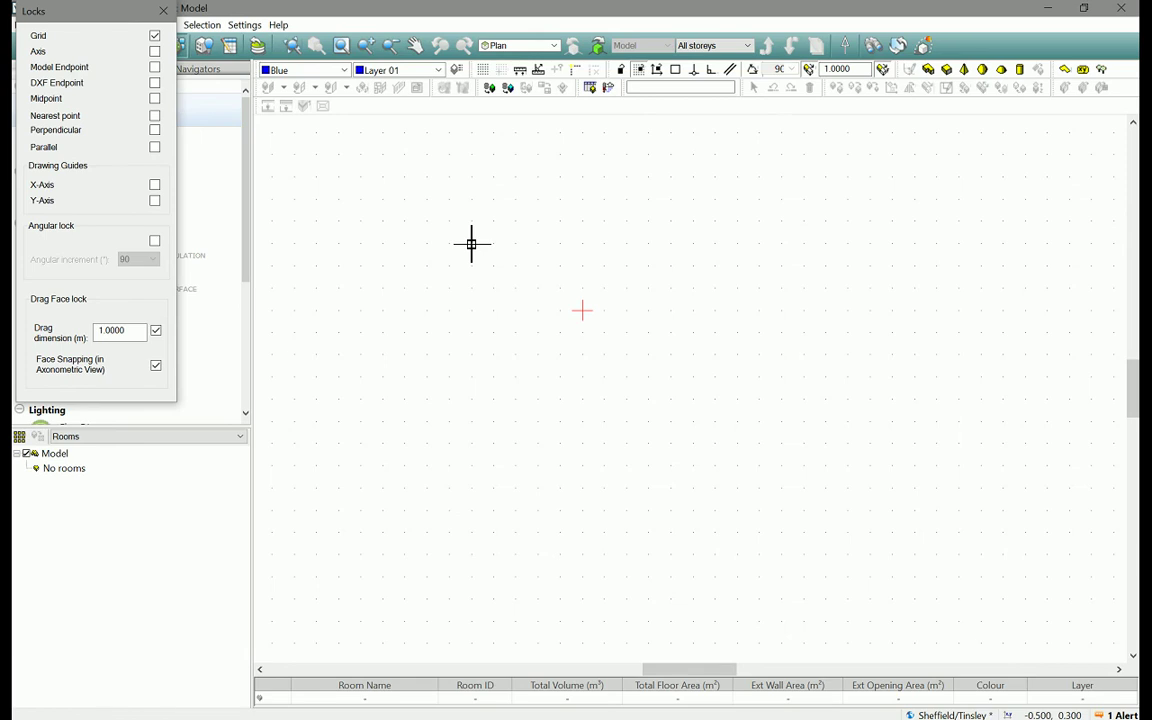
{"action": "left_click", "coordinate": [163, 14]}
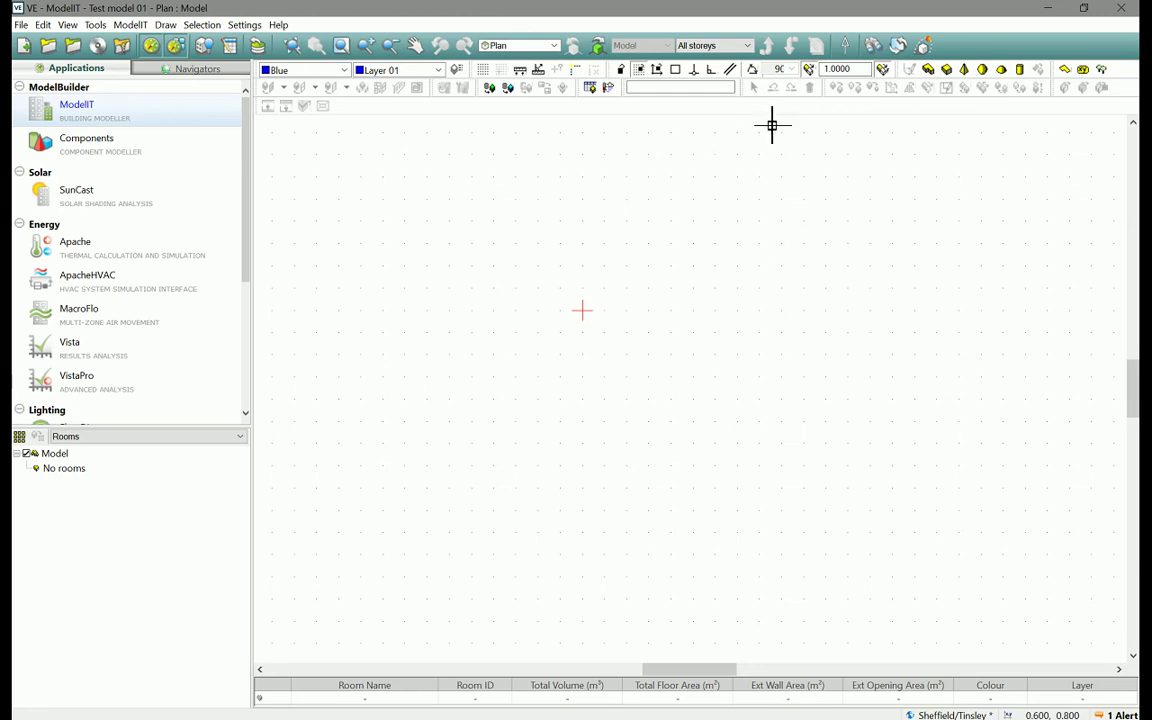
{"action": "left_click", "coordinate": [930, 70]}
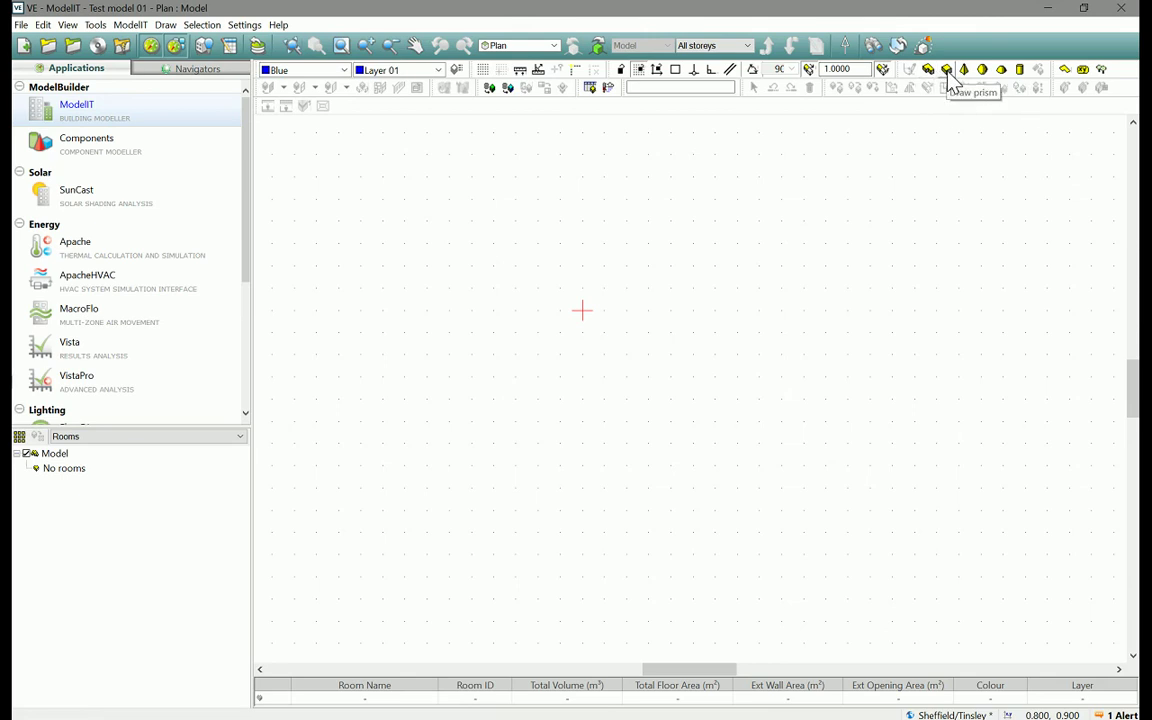
{"action": "left_click", "coordinate": [949, 71]}
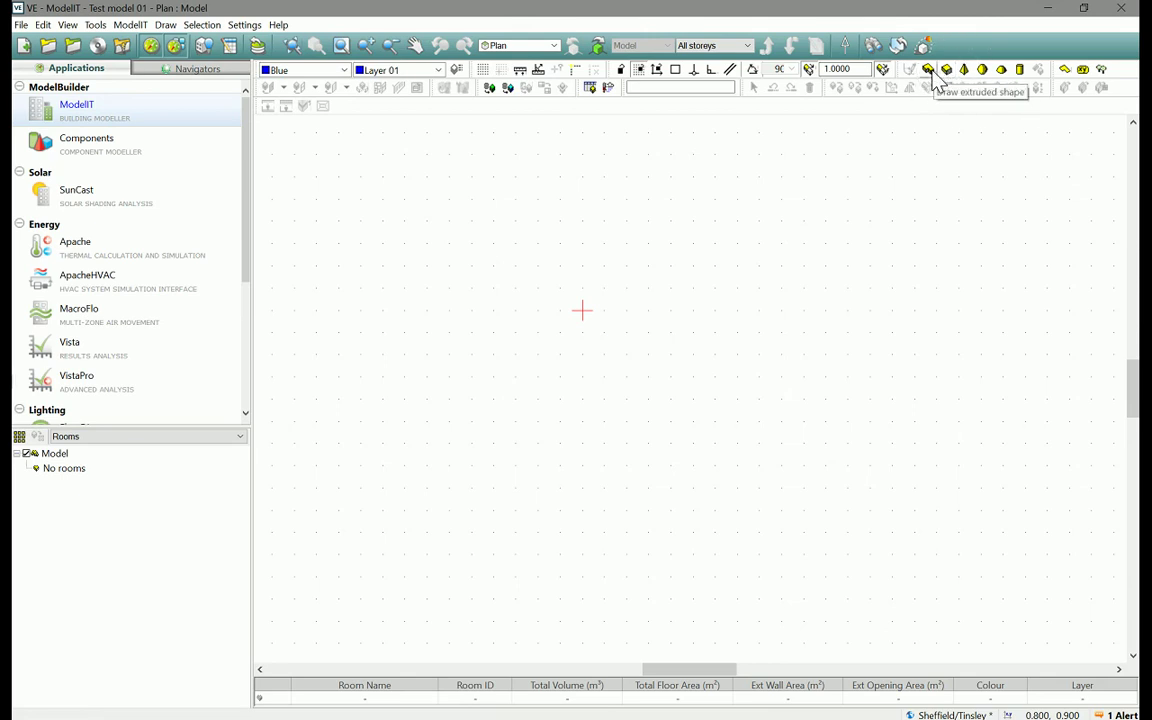
{"action": "left_click", "coordinate": [933, 71]}
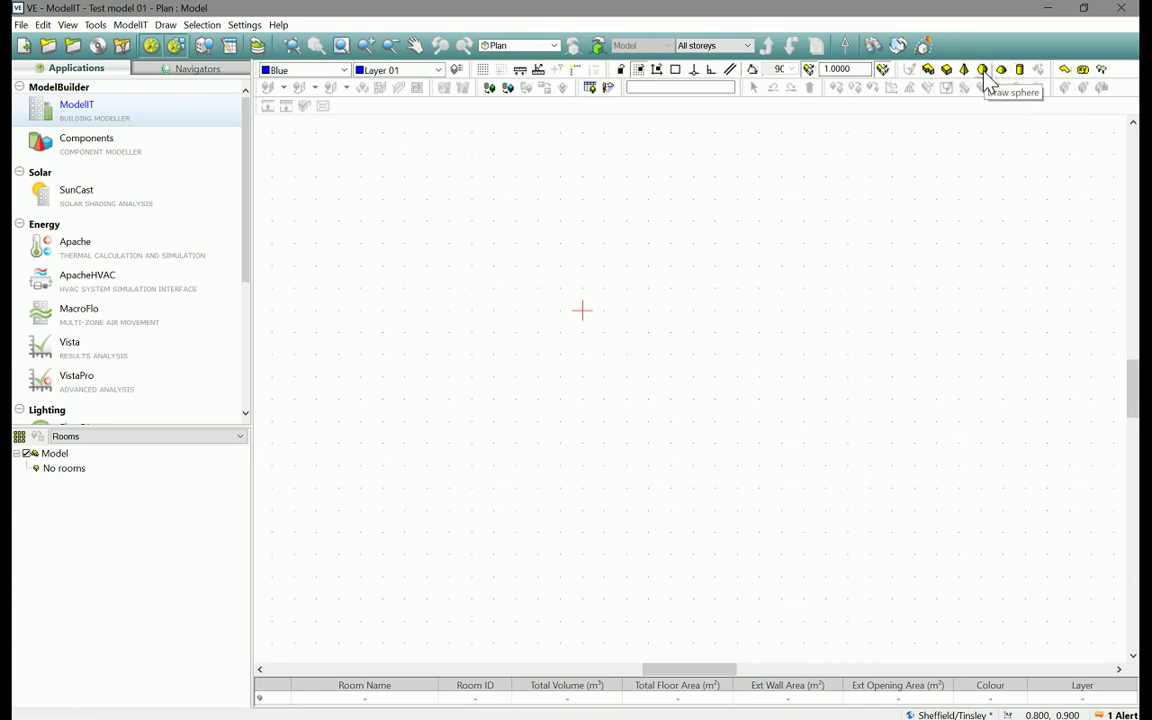
{"action": "left_click", "coordinate": [928, 70]}
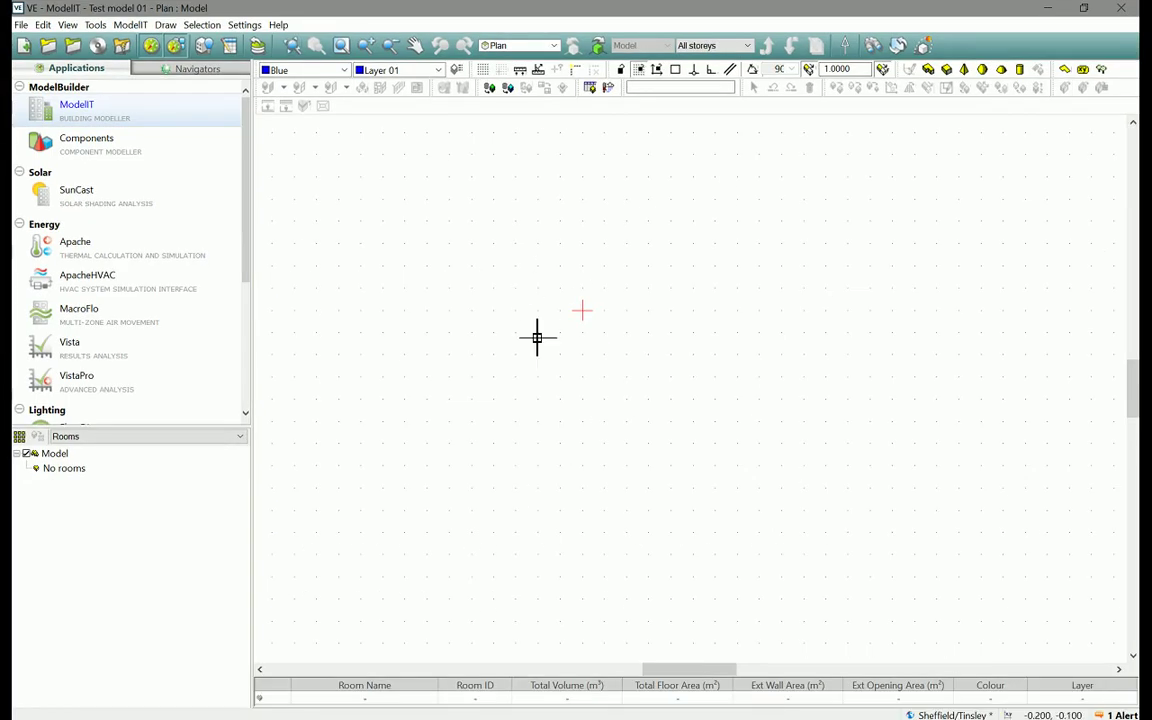
Start a prism with the reference "Seminar 01 ROOM" and the object type Room.
{"action": "left_click", "coordinate": [949, 75]}
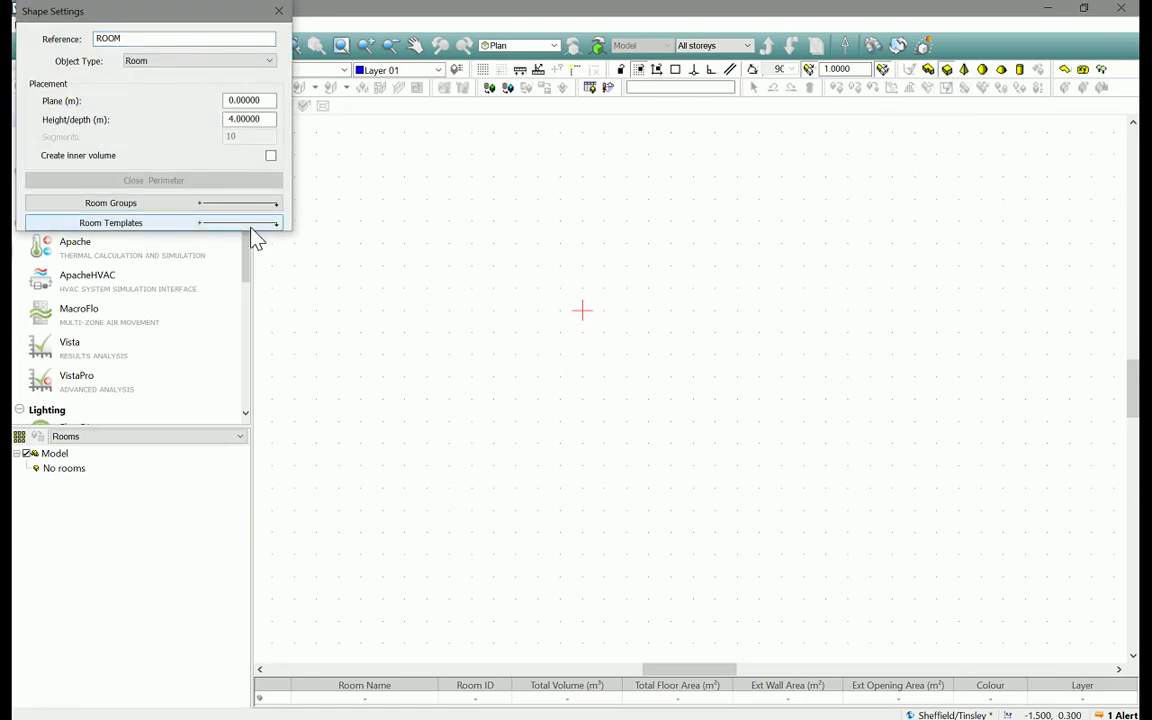
{"action": "left_click", "coordinate": [131, 44]}
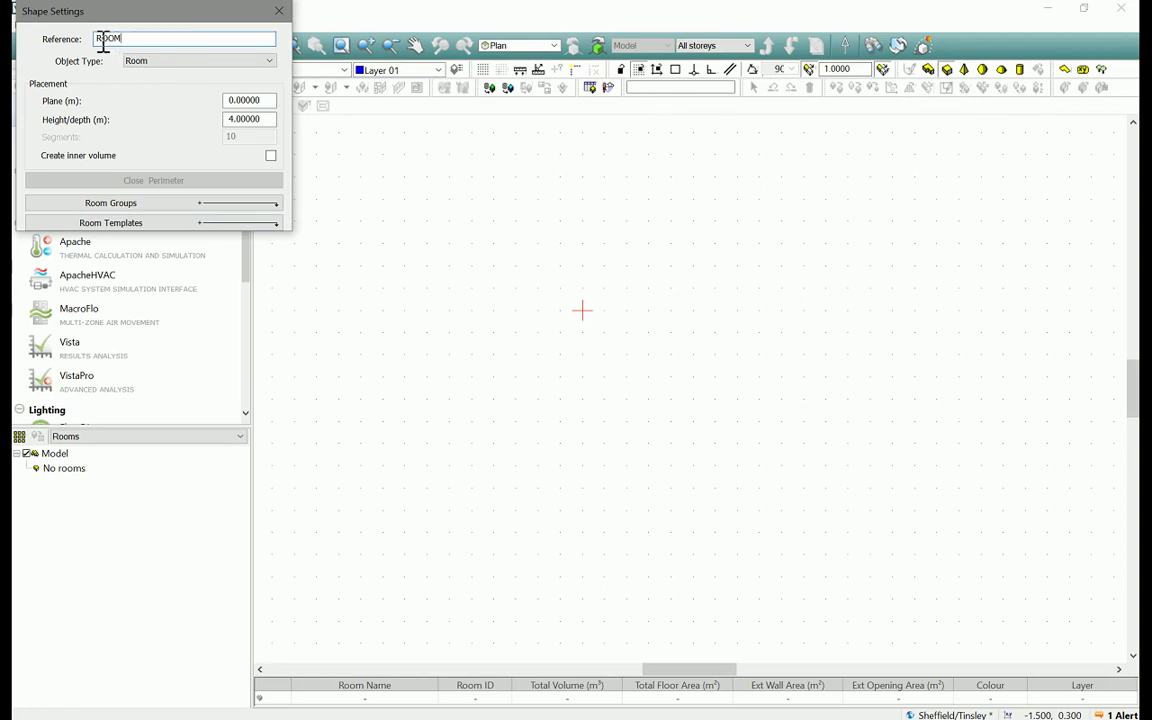
{"action": "type", "text": "Sem"}
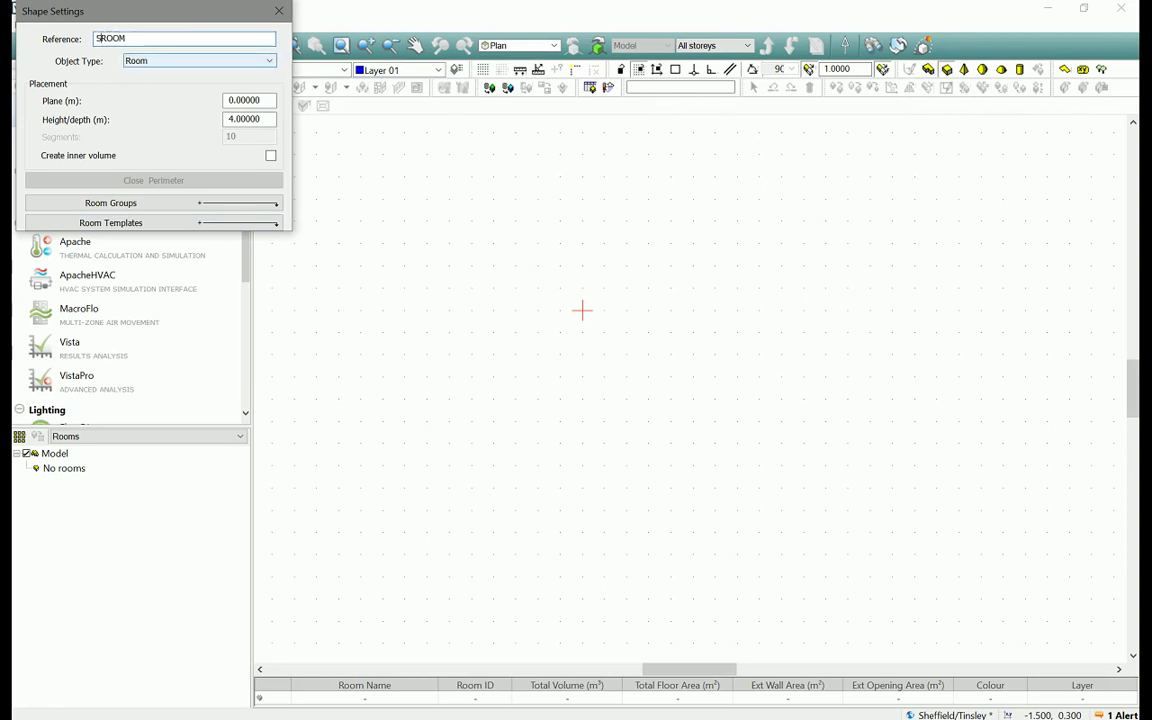
{"action": "type", "text": "inar 01"}
{"action": "left_click", "coordinate": [185, 63]}
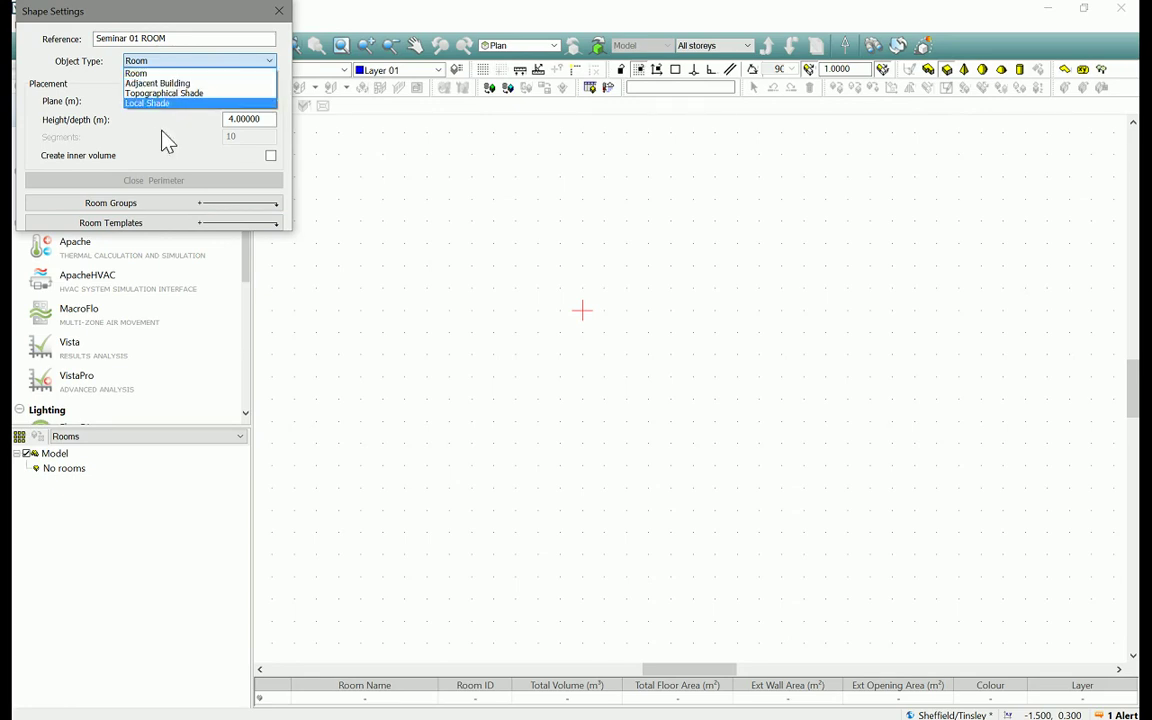
{"action": "left_click", "coordinate": [135, 73]}
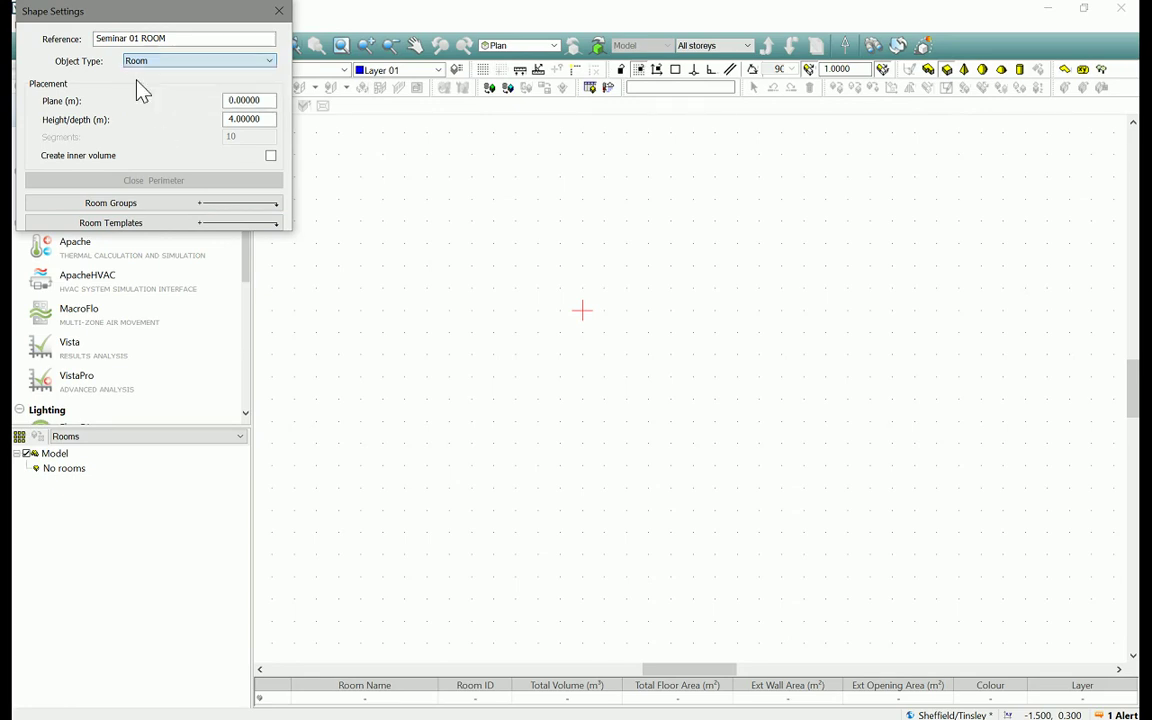
Set the prism's height to 3.2 m, keeping its plane at 0 m and inner volume creation off.
{"action": "left_click", "coordinate": [273, 103]}
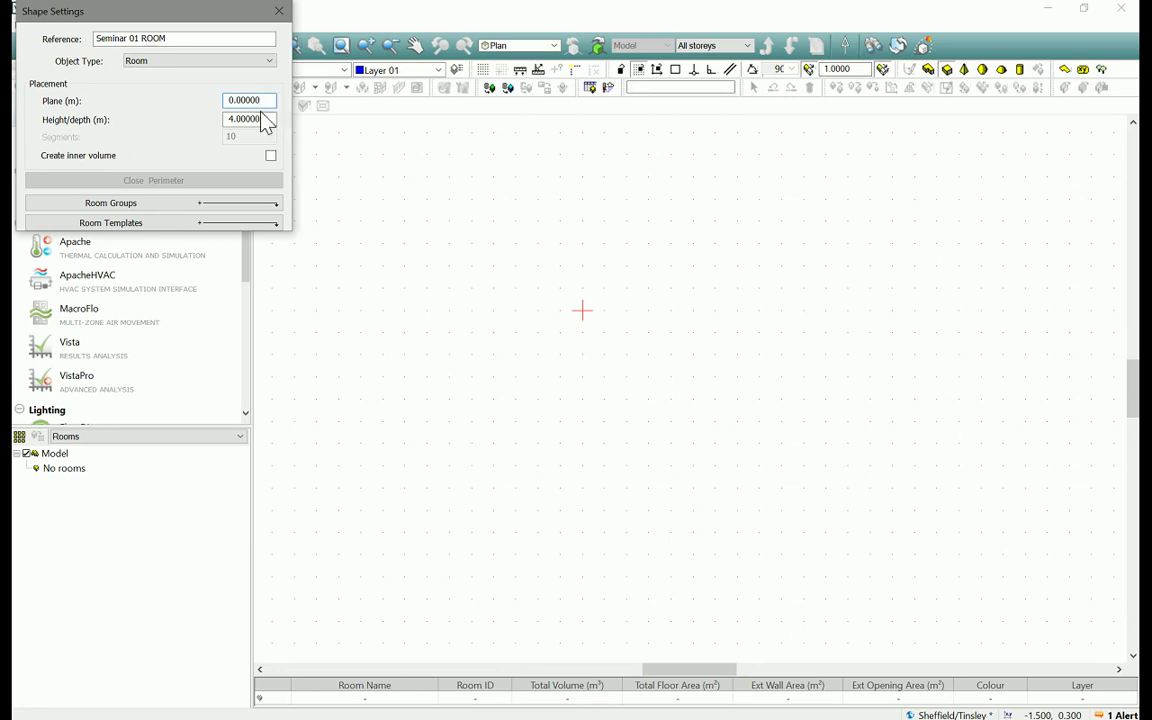
{"action": "left_click", "coordinate": [272, 119]}
{"action": "left_click_drag", "start_coordinate": [272, 124], "coordinate": [228, 126]}
{"action": "type", "text": "3.2"}
{"action": "key", "text": "Return"}
{"action": "left_click", "coordinate": [270, 156]}
{"action": "left_click", "coordinate": [270, 157]}
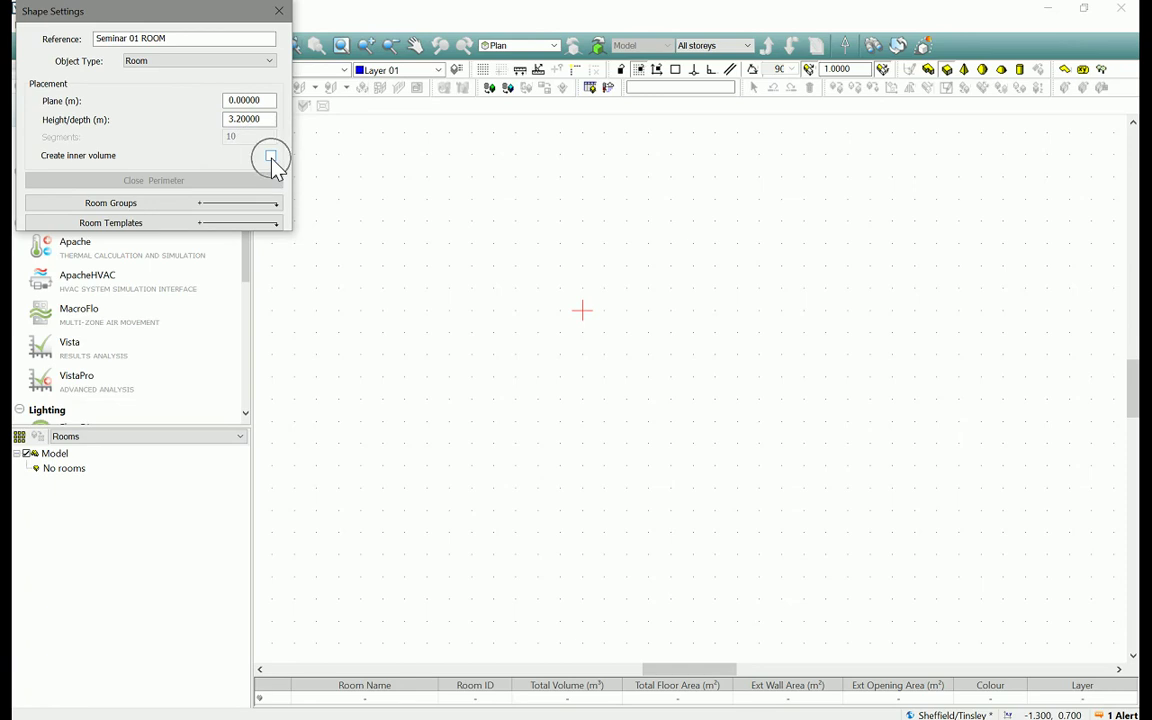
{"action": "left_click", "coordinate": [270, 157]}
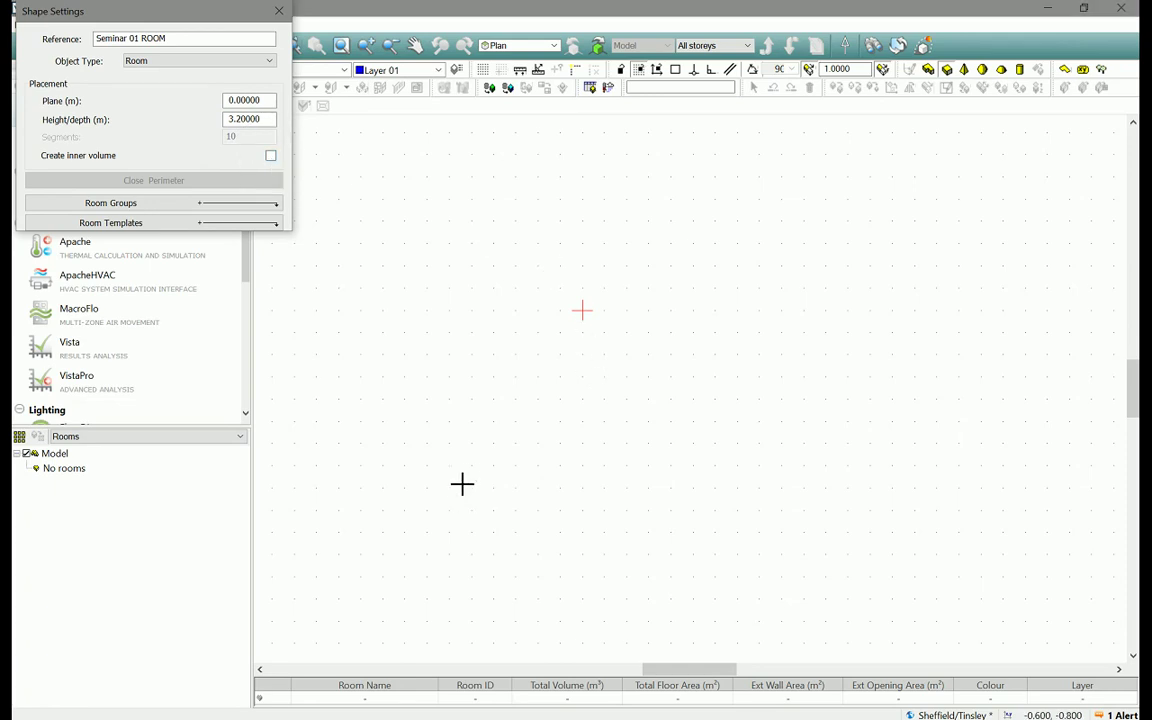
Draw the seminar room prism freehand as a wide rectangle in plan, from a corner just below and left of the origin.
{"action": "left_click", "coordinate": [449, 444]}
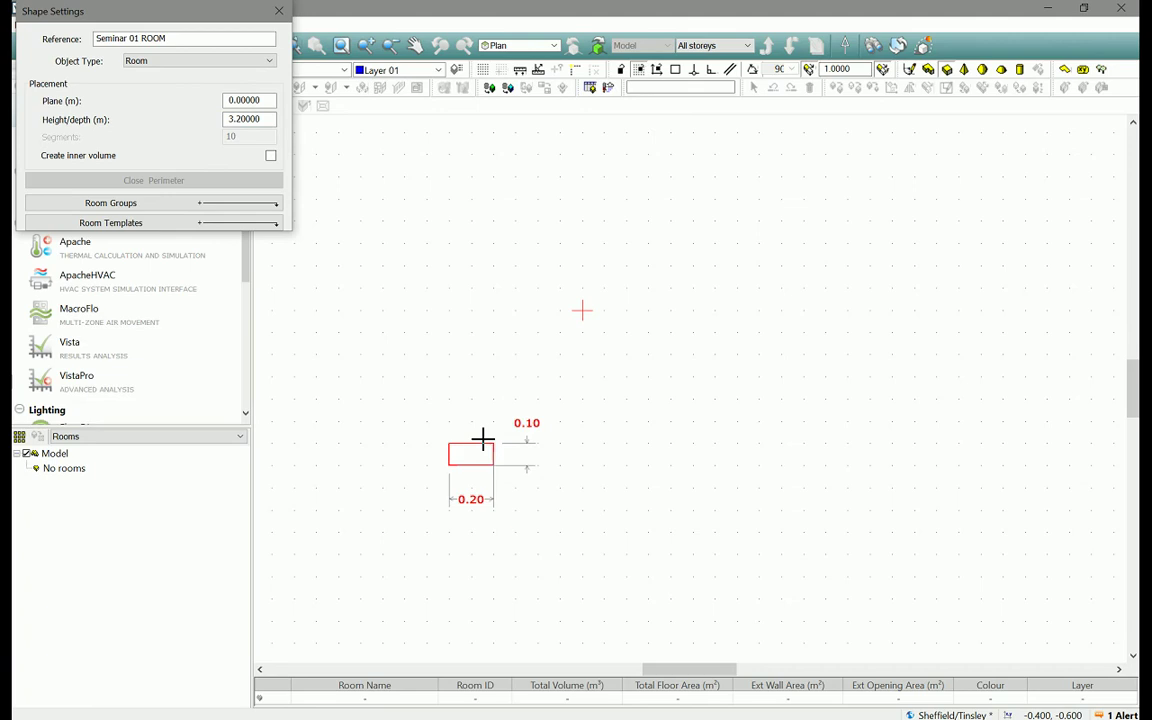
{"action": "key", "text": "Escape"}
{"action": "scroll", "coordinate": [756, 247], "scroll_direction": "down", "scroll_amount": 4}
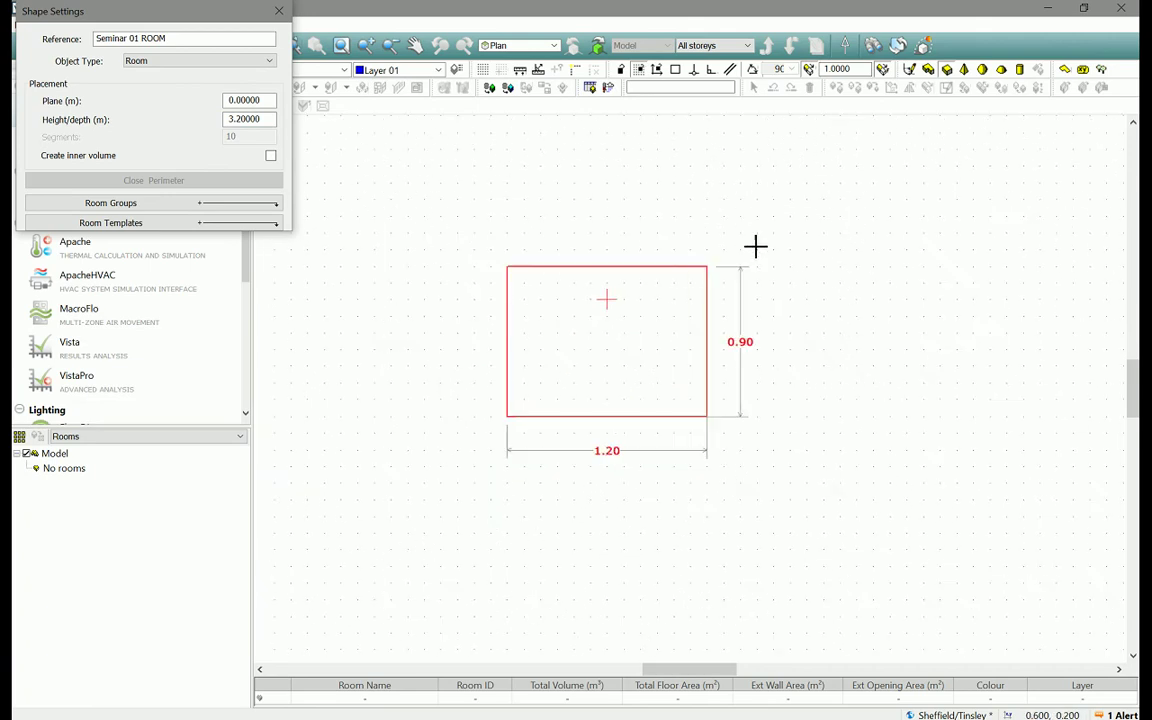
{"action": "scroll", "coordinate": [948, 237], "scroll_direction": "down", "scroll_amount": 2}
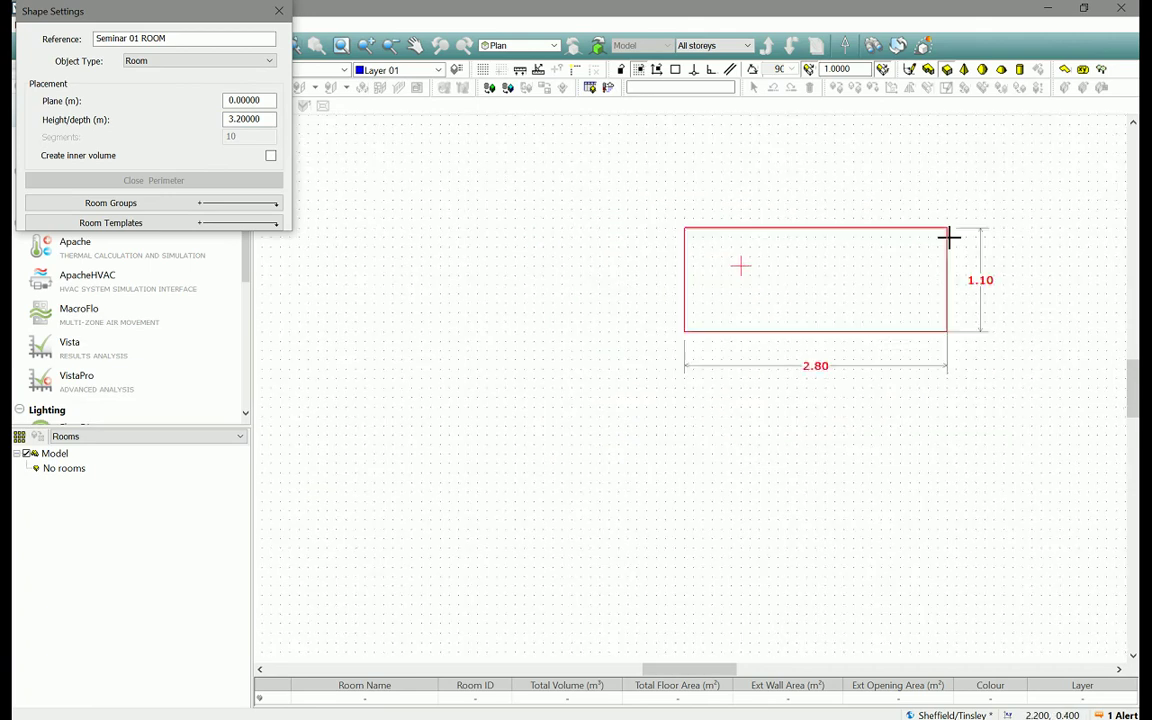
{"action": "middle_click_drag", "start_coordinate": [887, 252], "coordinate": [726, 306]}
{"action": "scroll", "coordinate": [777, 283], "scroll_direction": "down", "scroll_amount": 4}
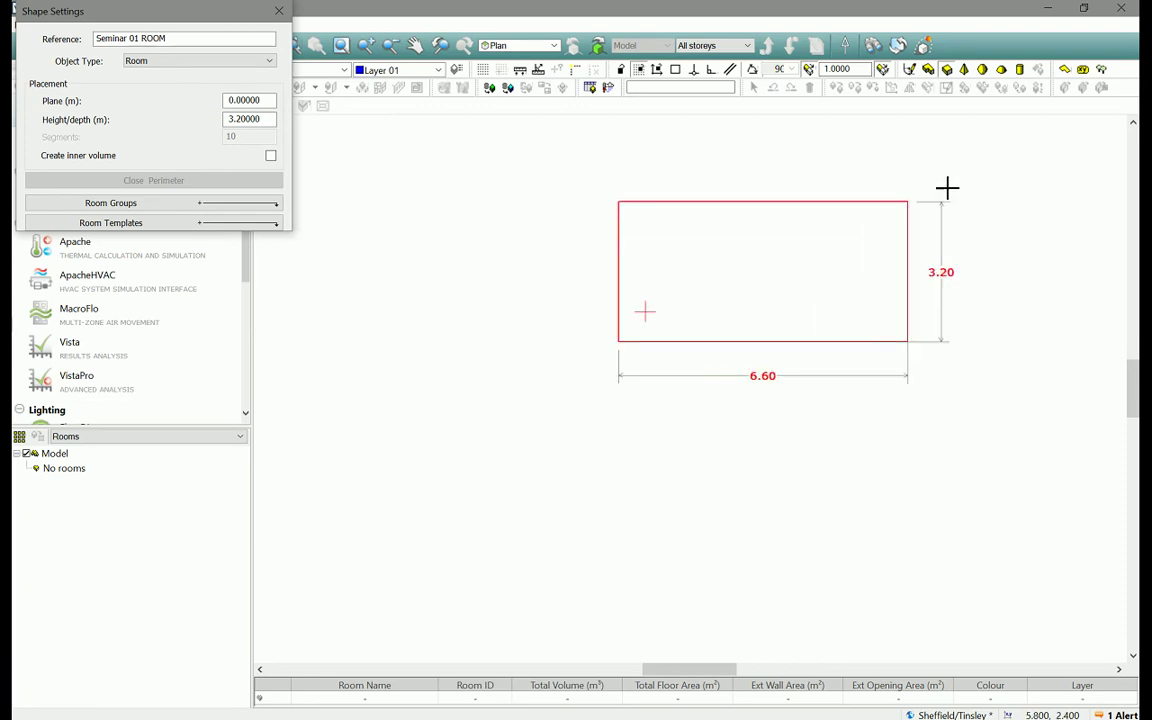
{"action": "left_click", "coordinate": [725, 329]}
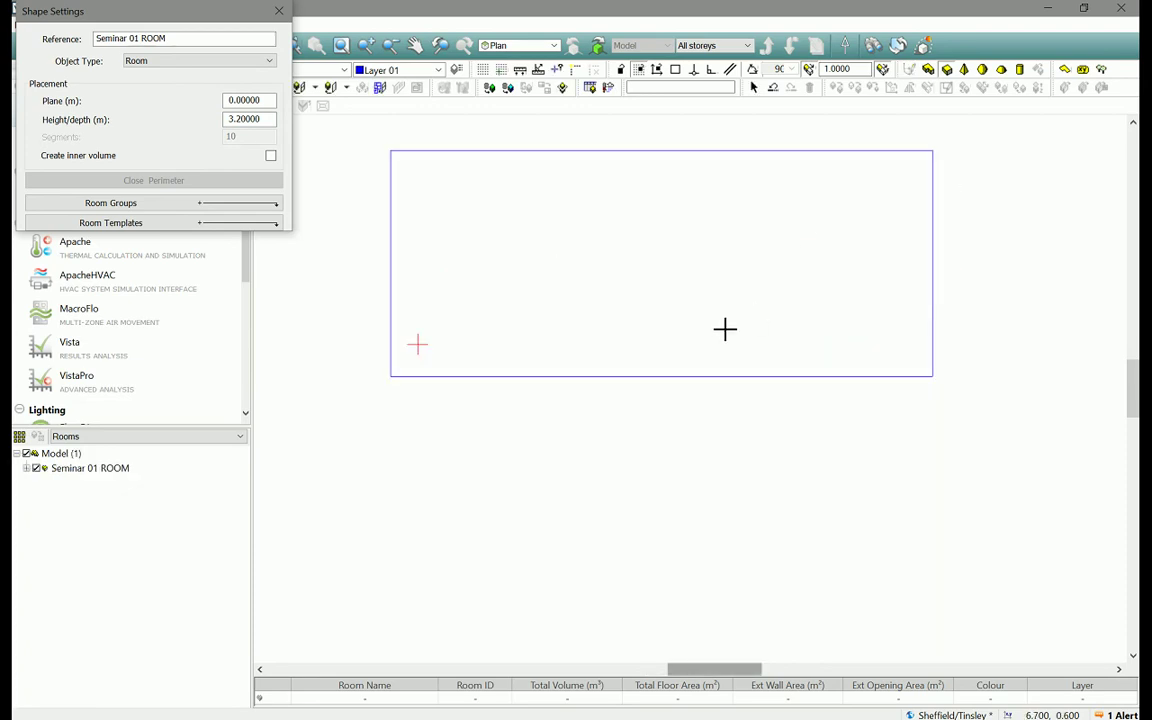
Finish drawing the prism and examine the Seminar 01 room in the Axonometric view.
{"action": "left_click", "coordinate": [278, 11]}
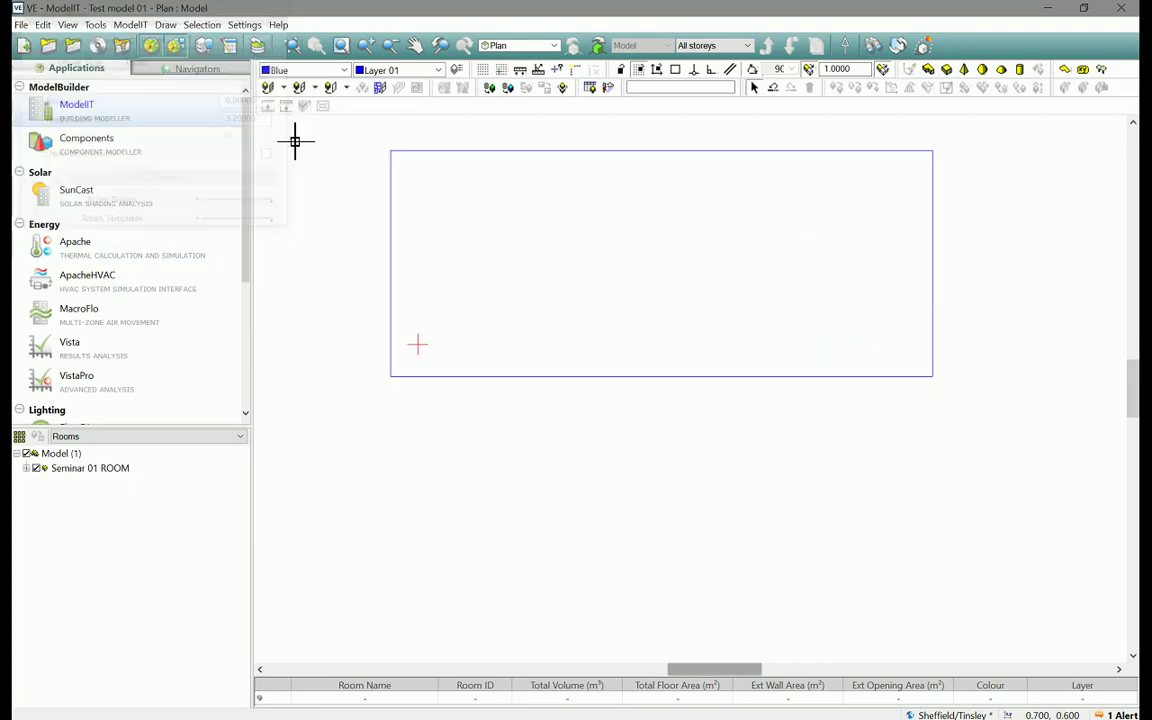
{"action": "left_click", "coordinate": [553, 45]}
{"action": "left_click", "coordinate": [517, 105]}
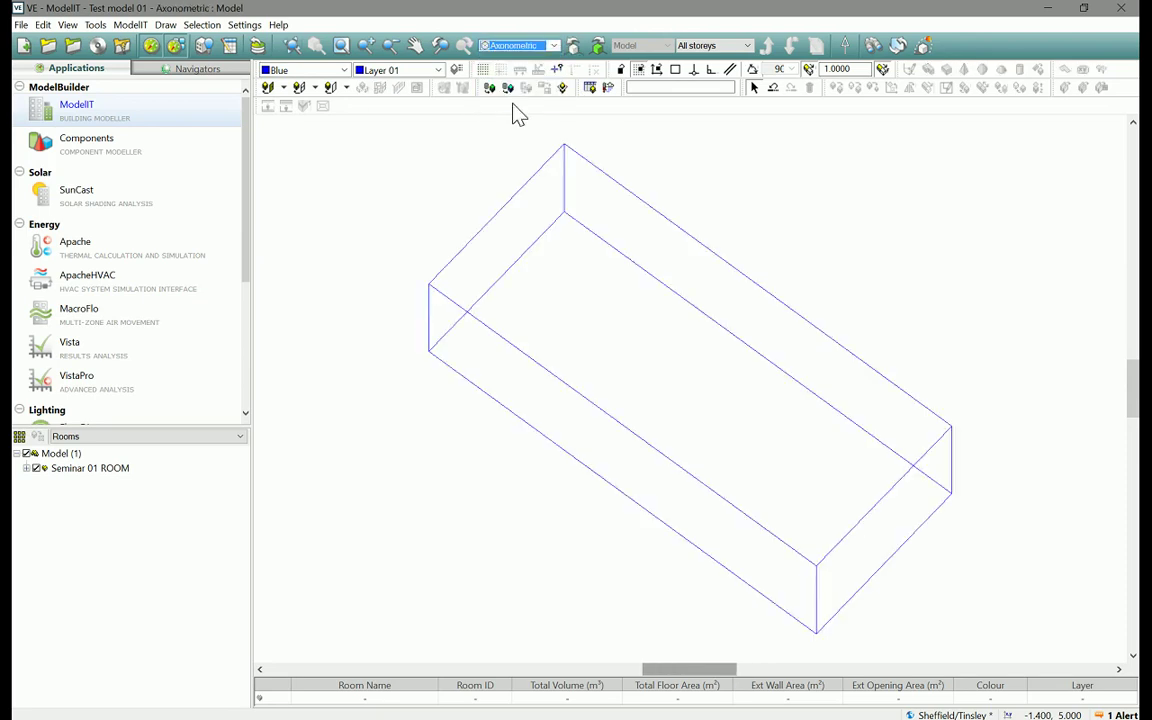
{"action": "left_click", "coordinate": [556, 304]}
{"action": "left_click", "coordinate": [500, 391]}
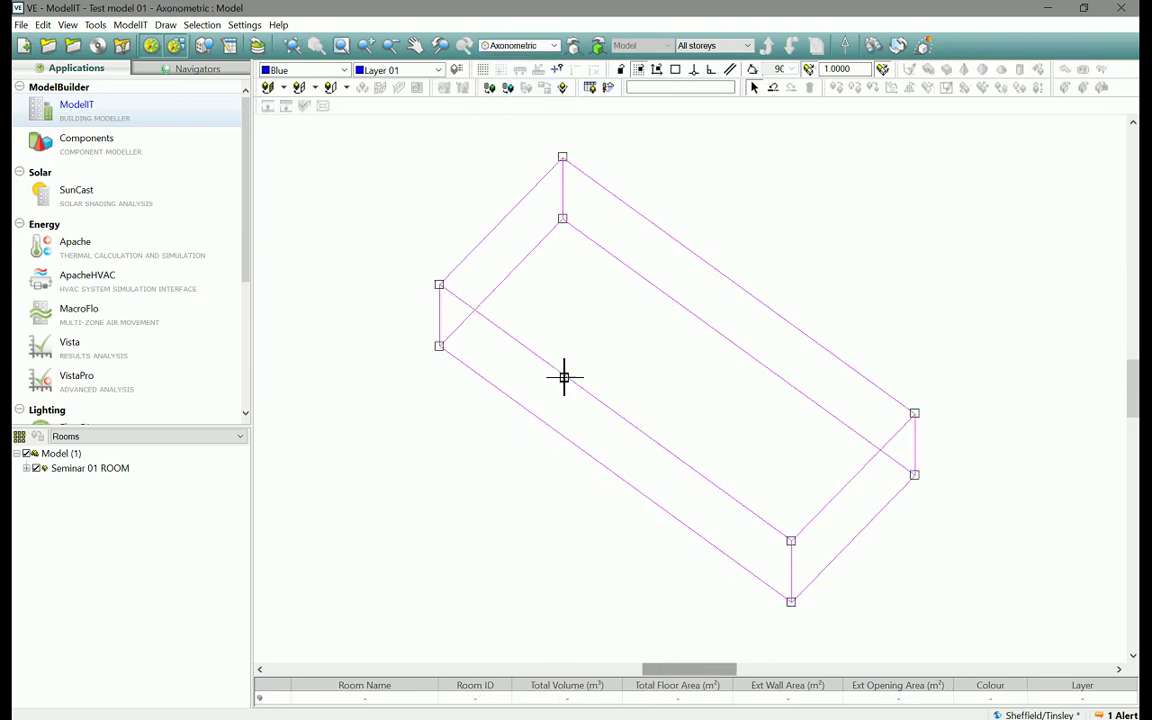
Return to the Plan view and select the Seminar 01 room to check its volume and floor area.
{"action": "left_click", "coordinate": [553, 45]}
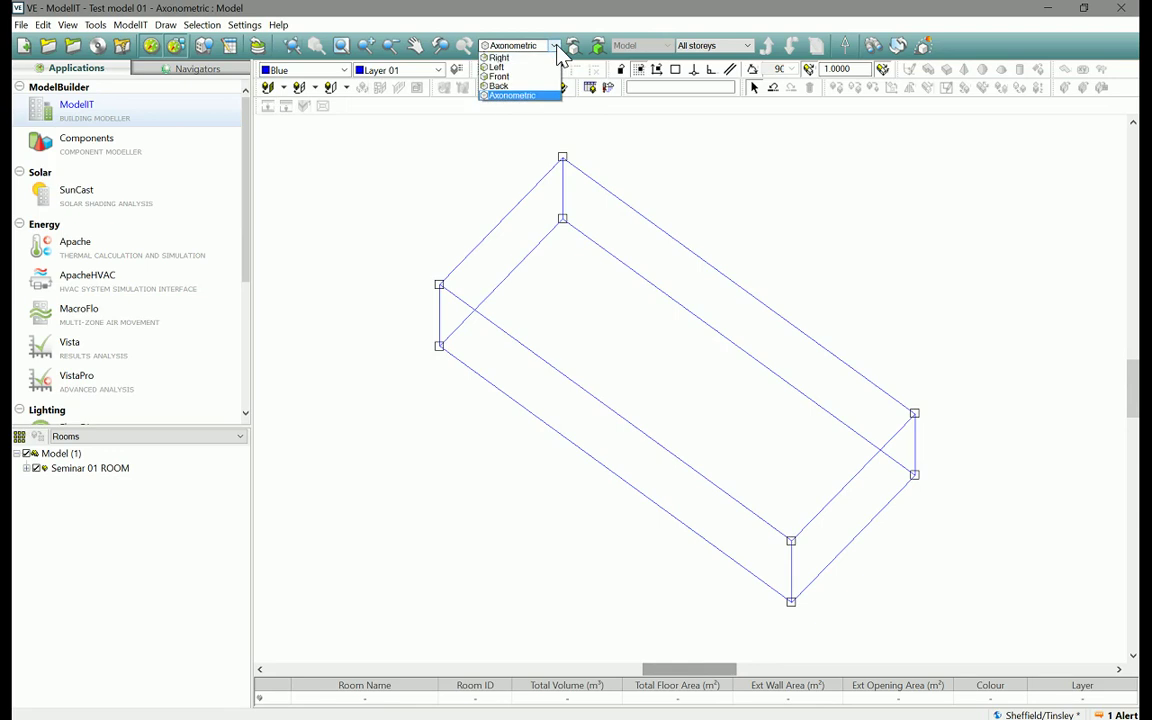
{"action": "left_click", "coordinate": [498, 58]}
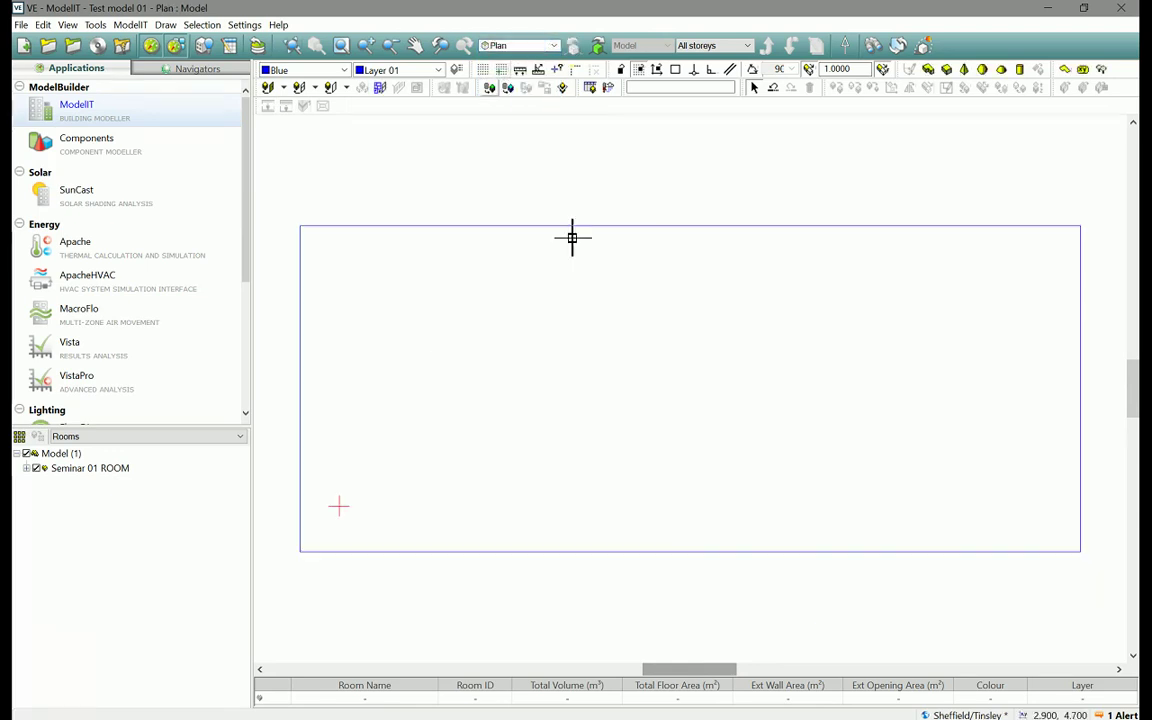
{"action": "left_click", "coordinate": [581, 267]}
{"action": "scroll", "coordinate": [581, 271], "scroll_direction": "down", "scroll_amount": 1}
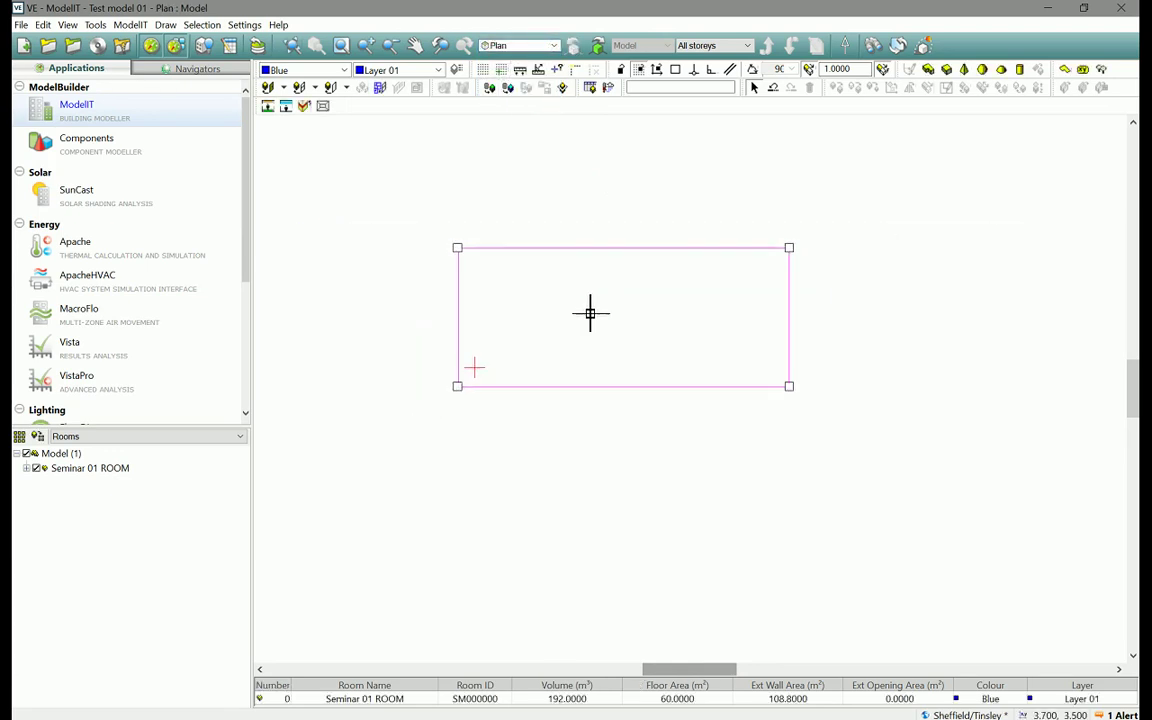
{"action": "left_click", "coordinate": [407, 400]}
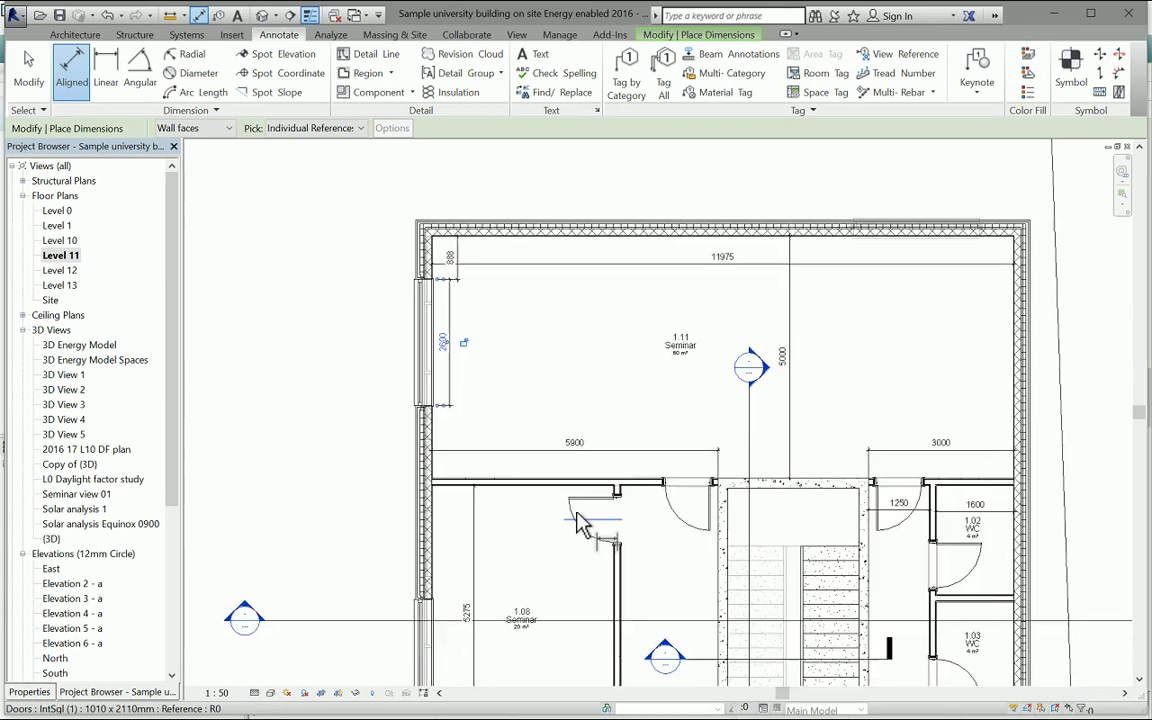
Compare the Seminar 01 room's outline with the dimensioned Level 11 floor plan in Revit, going around each of its walls.
{"action": "scroll", "coordinate": [580, 525], "scroll_direction": "down", "scroll_amount": 2}
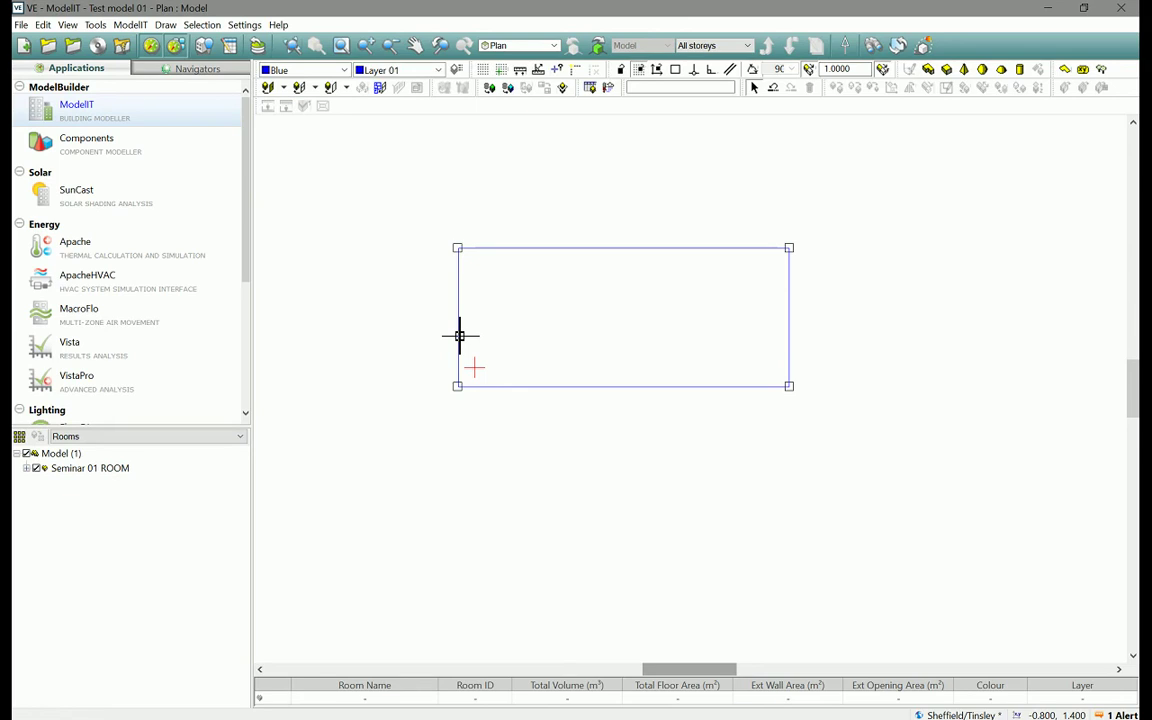
{"action": "left_click", "coordinate": [458, 310]}
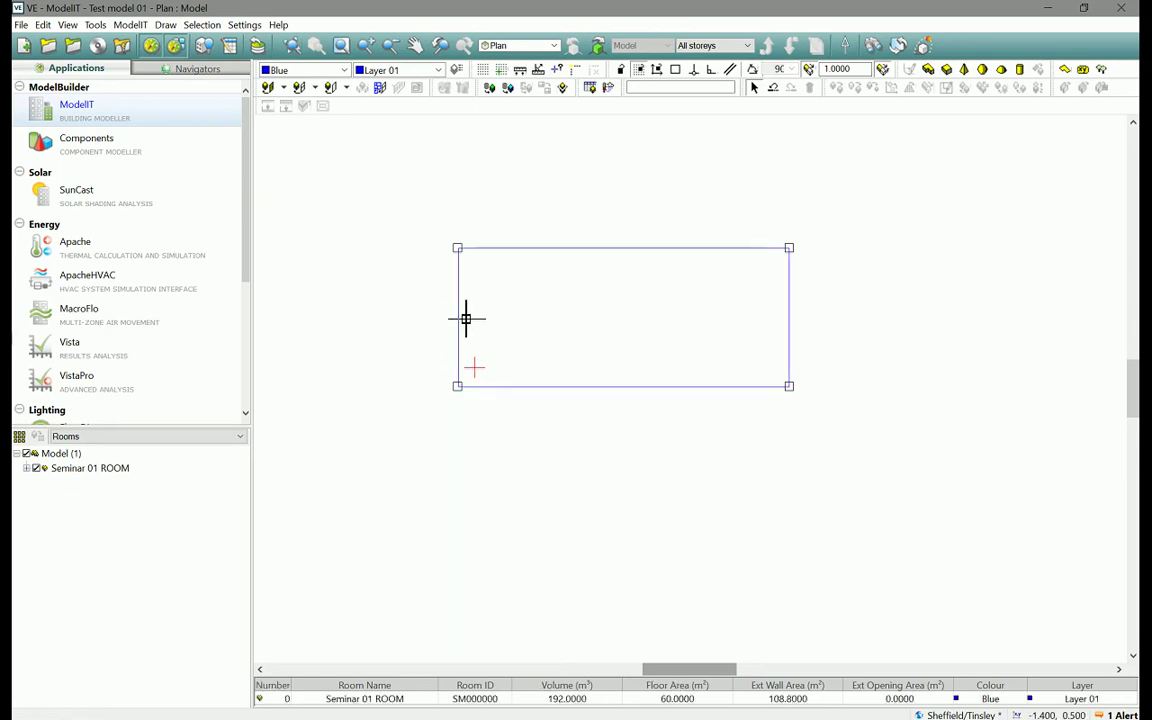
{"action": "left_click", "coordinate": [697, 260]}
{"action": "left_click", "coordinate": [792, 336]}
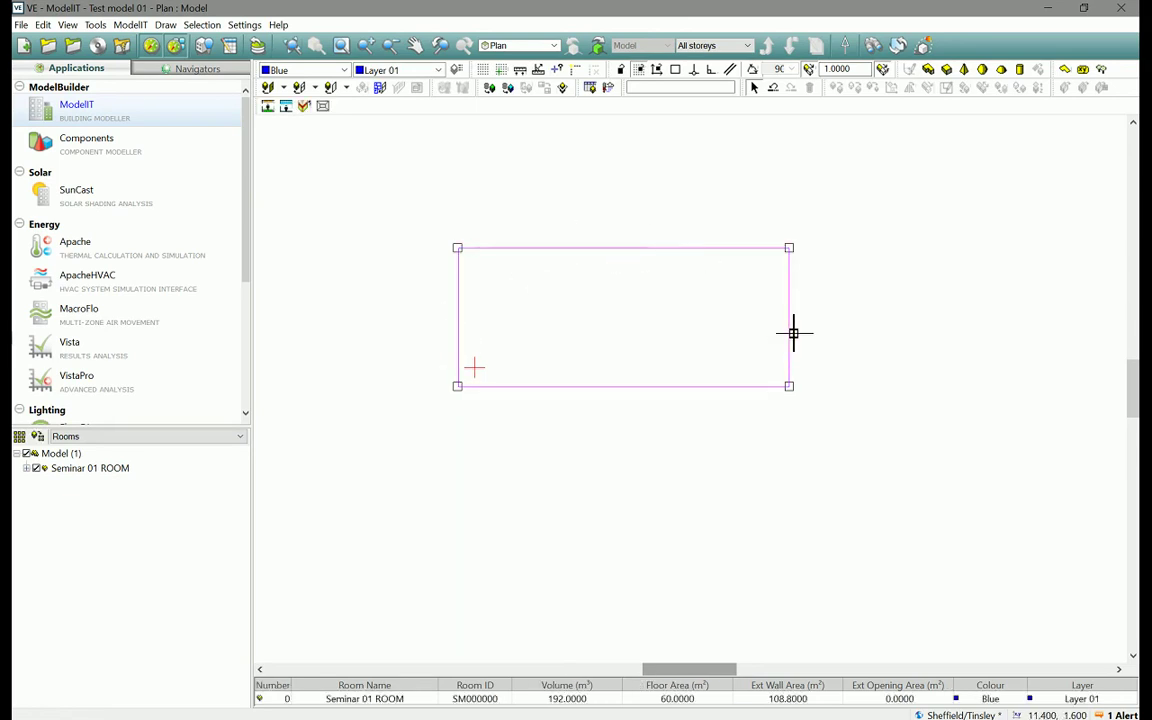
{"action": "left_click", "coordinate": [584, 394]}
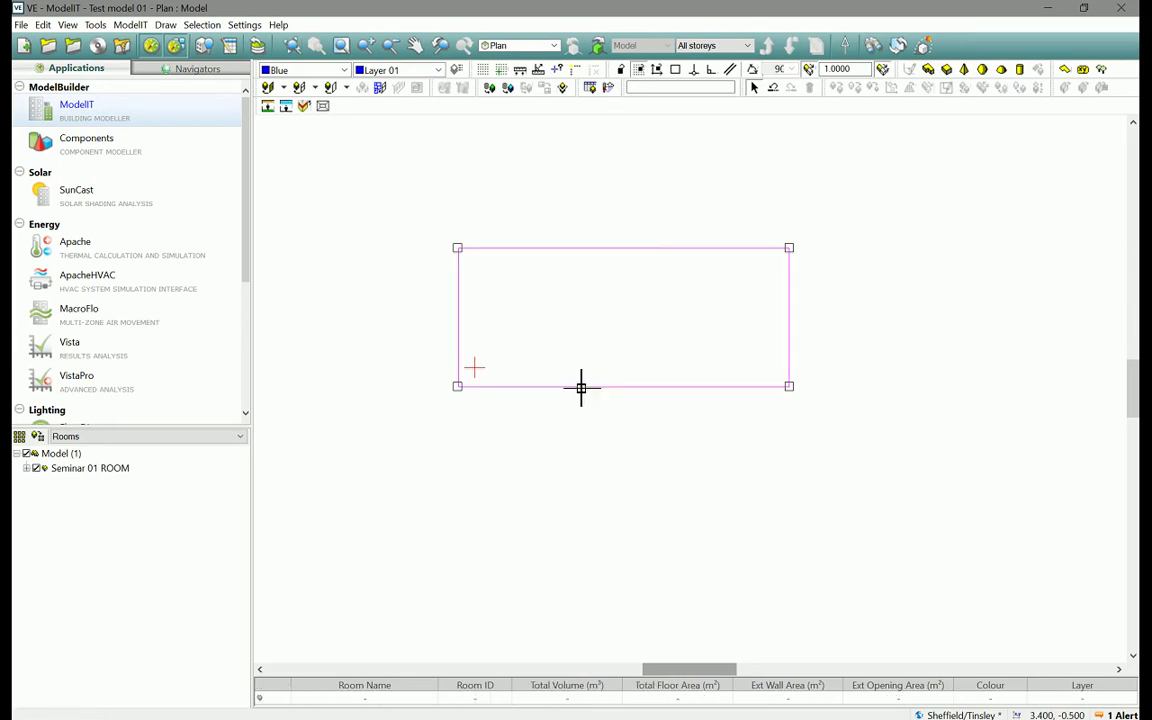
{"action": "left_click", "coordinate": [497, 393]}
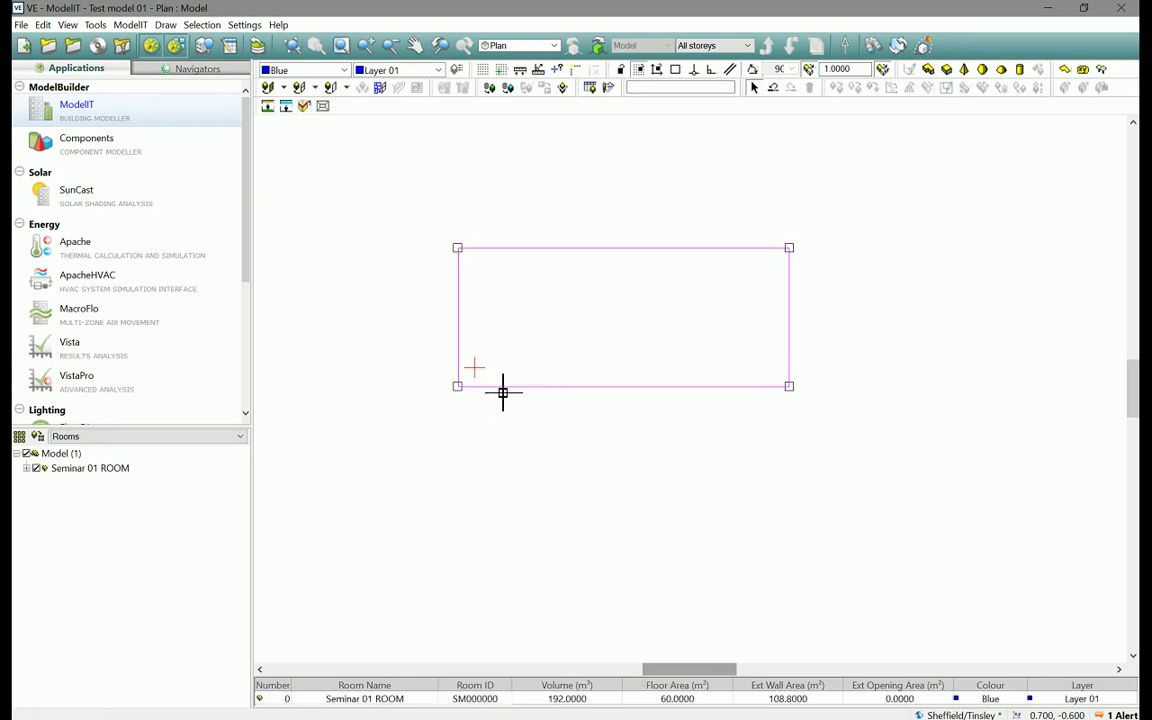
{"action": "left_click", "coordinate": [517, 396]}
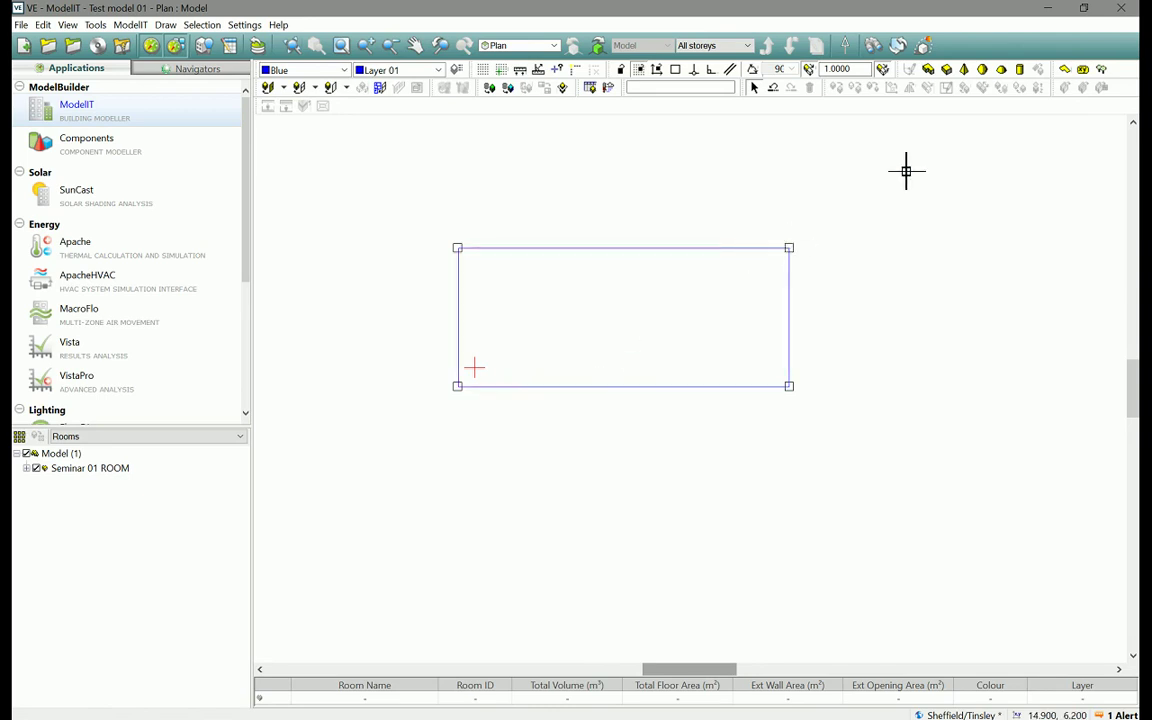
Draw a prism with the reference "Seminar 02 ROOM", about 7.5 m long, extending down from Seminar 01's lower-left corner in plan.
{"action": "left_click", "coordinate": [947, 71]}
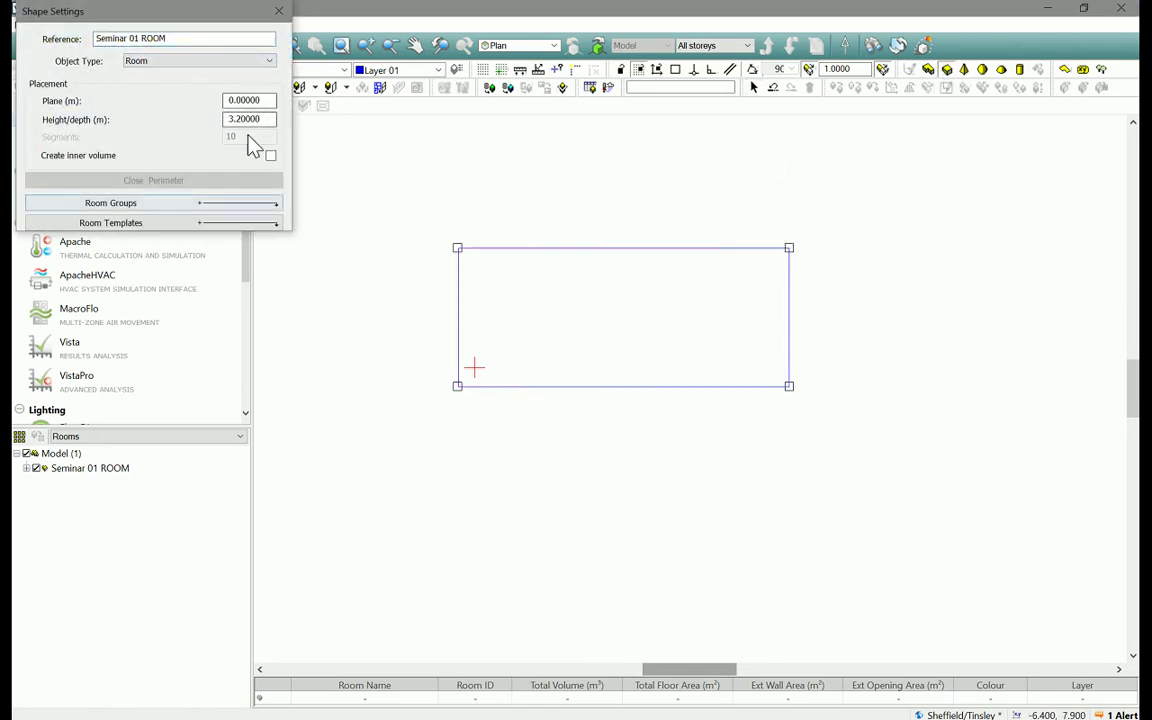
{"action": "left_click", "coordinate": [146, 44]}
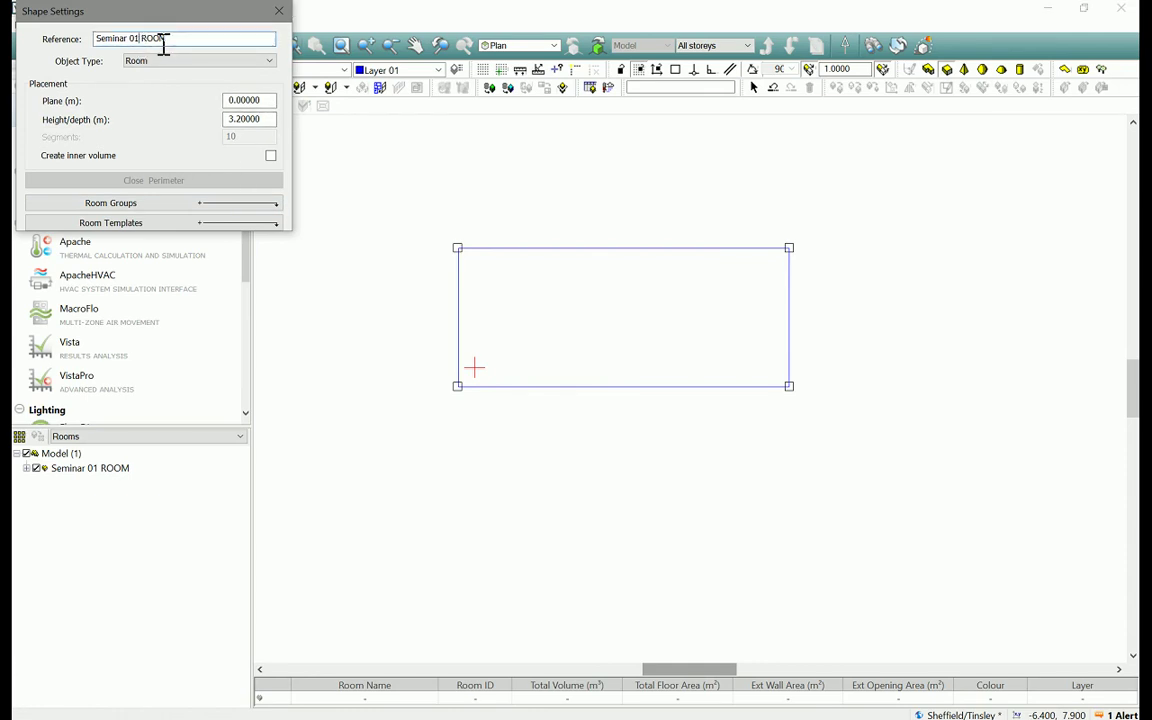
{"action": "key", "text": "BackSpace"}
{"action": "type", "text": "2"}
{"action": "left_click", "coordinate": [461, 387]}
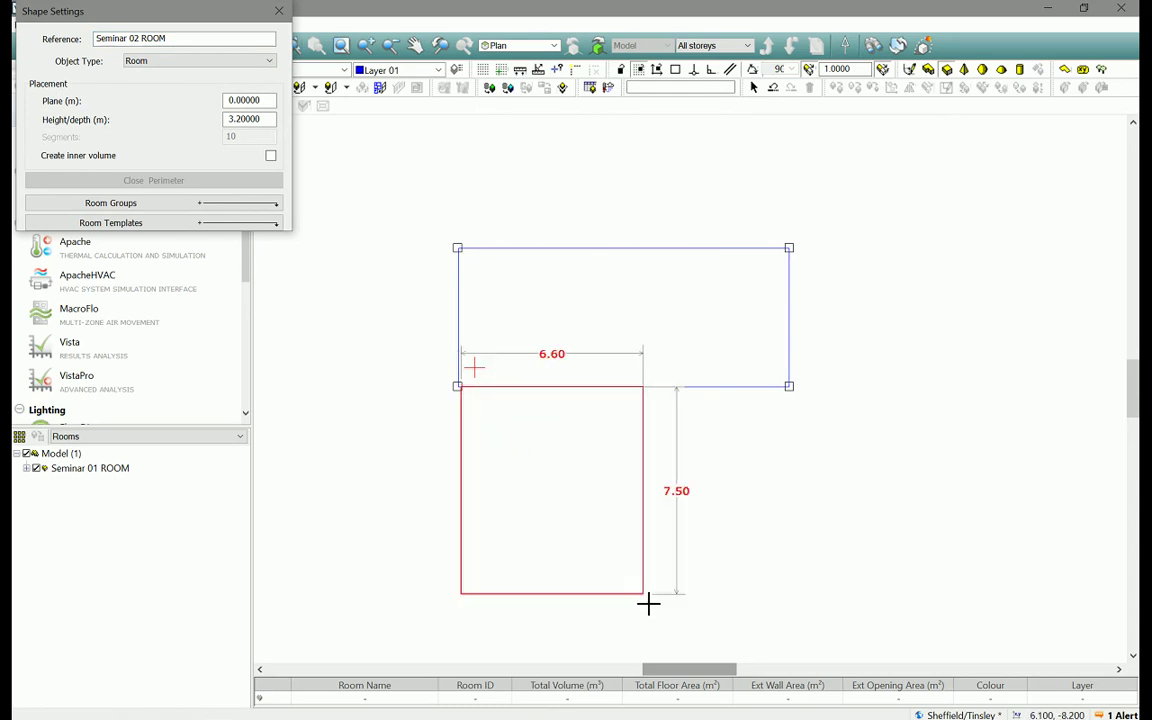
{"action": "left_click", "coordinate": [594, 603]}
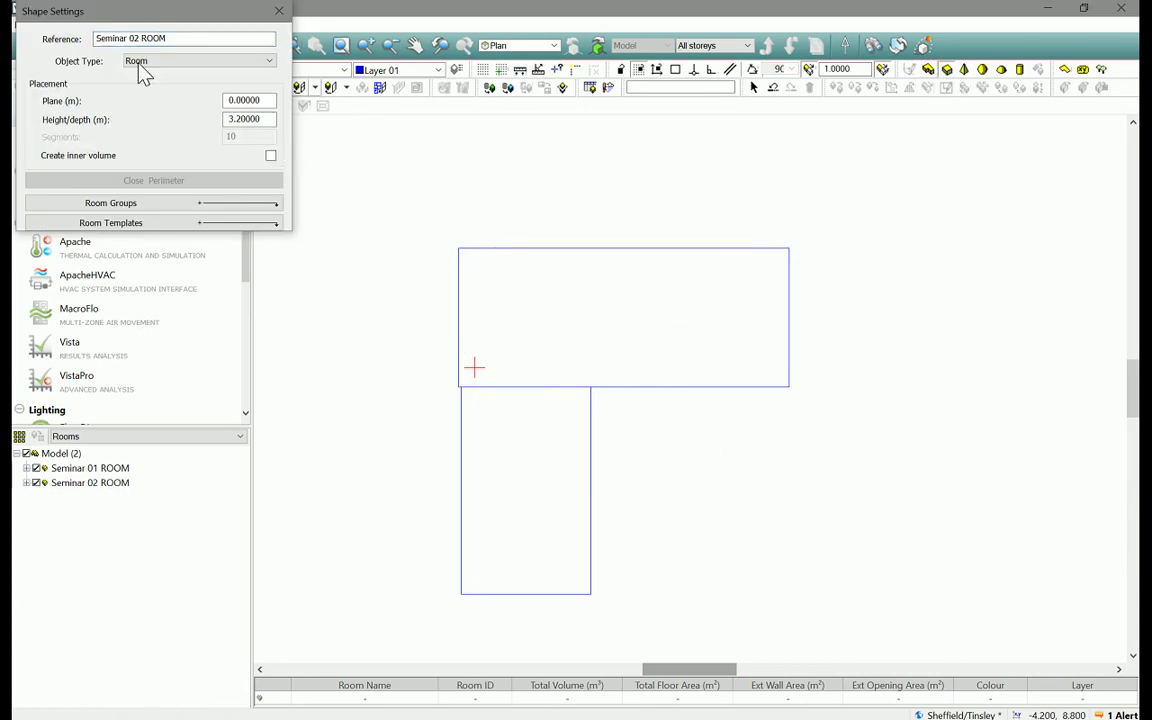
Draw a prism with the reference "Seminar 03 ROOM" below Seminar 01's lower-right corner, leaving a gap beside Seminar 02.
{"action": "left_click", "coordinate": [146, 40]}
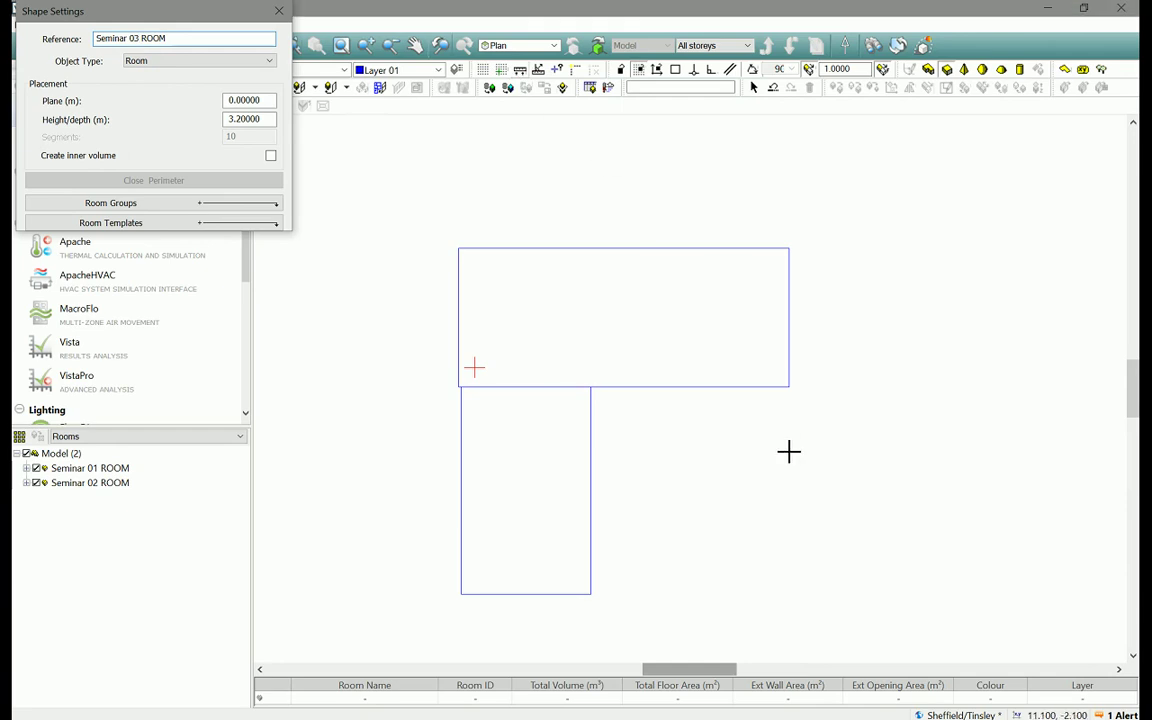
{"action": "left_click", "coordinate": [793, 398]}
{"action": "left_click", "coordinate": [677, 599]}
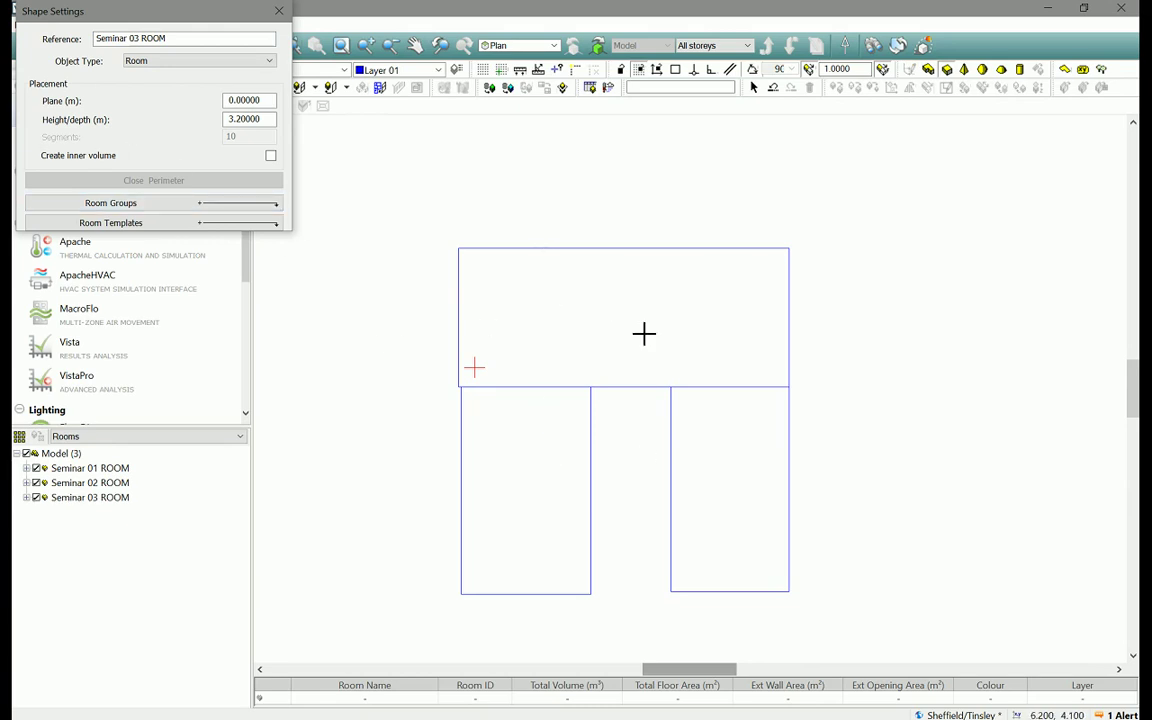
Examine closely how the left walls of Seminar 01 and Seminar 02 align where the two rooms meet.
{"action": "scroll", "coordinate": [462, 395], "scroll_direction": "up", "scroll_amount": 3}
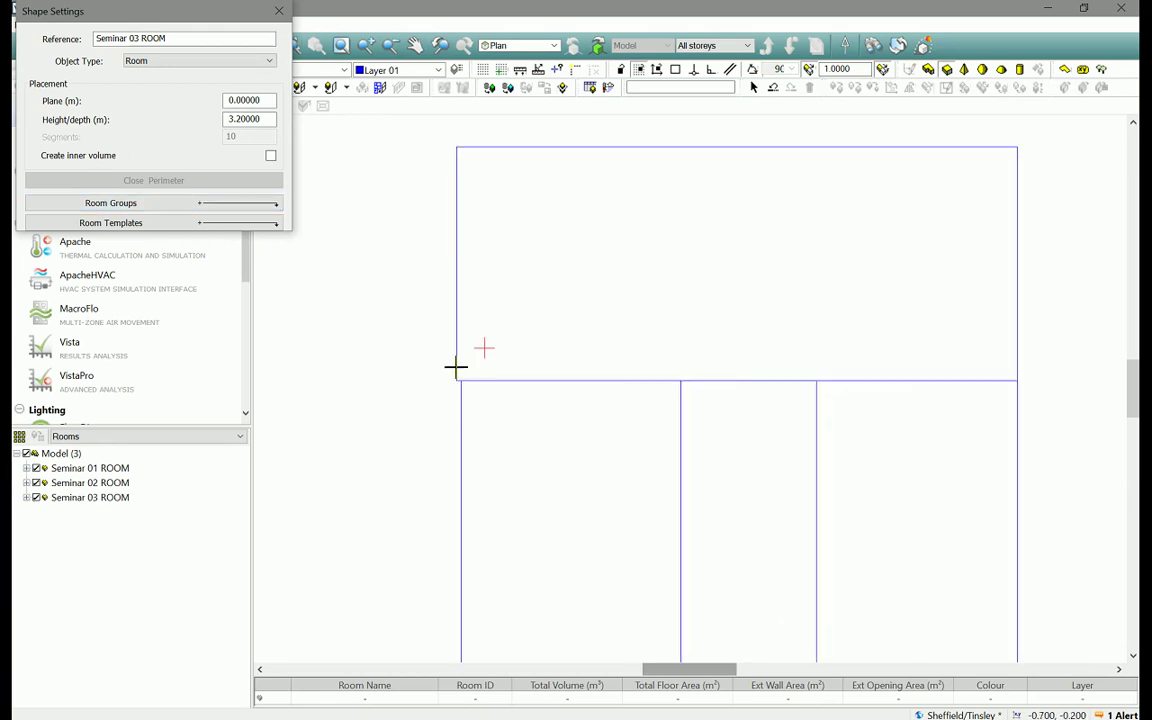
{"action": "scroll", "coordinate": [455, 367], "scroll_direction": "up", "scroll_amount": 5}
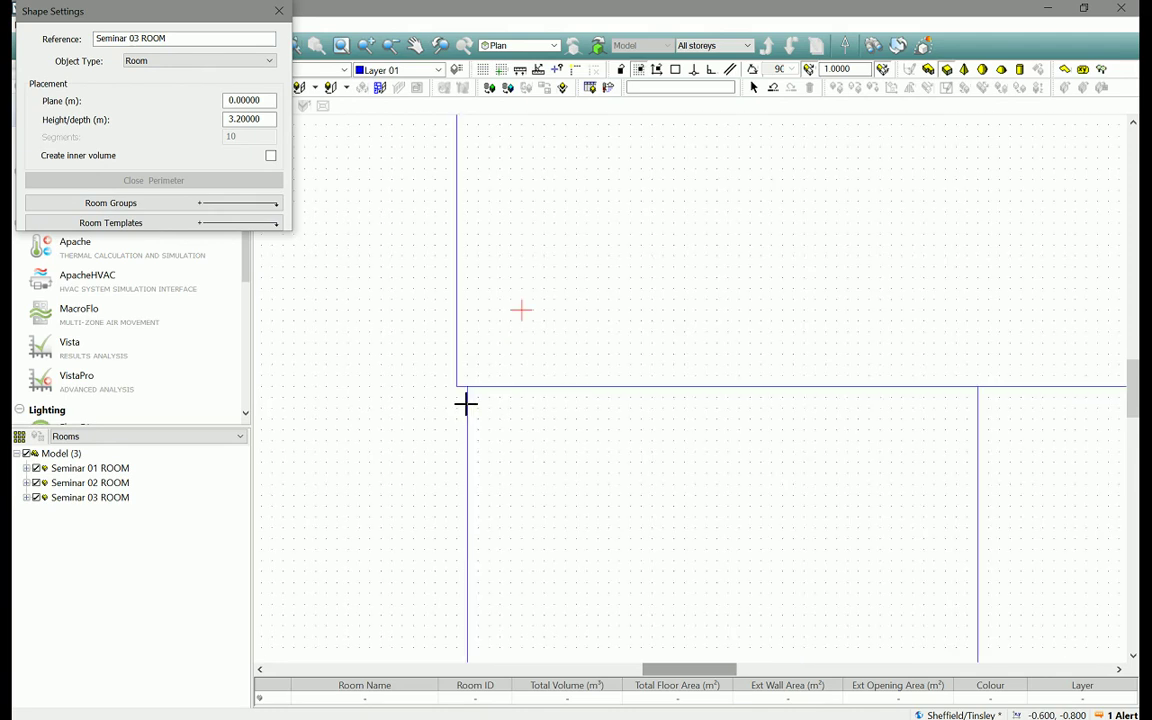
{"action": "scroll", "coordinate": [466, 403], "scroll_direction": "up", "scroll_amount": 1}
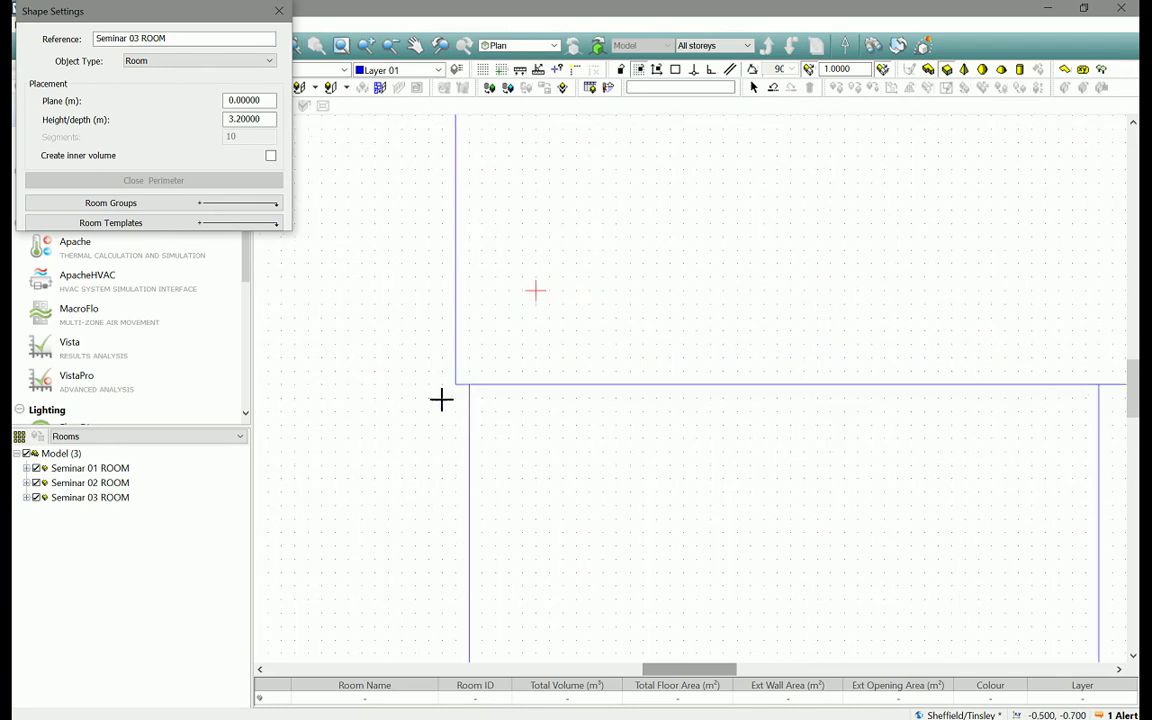
{"action": "scroll", "coordinate": [470, 397], "scroll_direction": "down", "scroll_amount": 5}
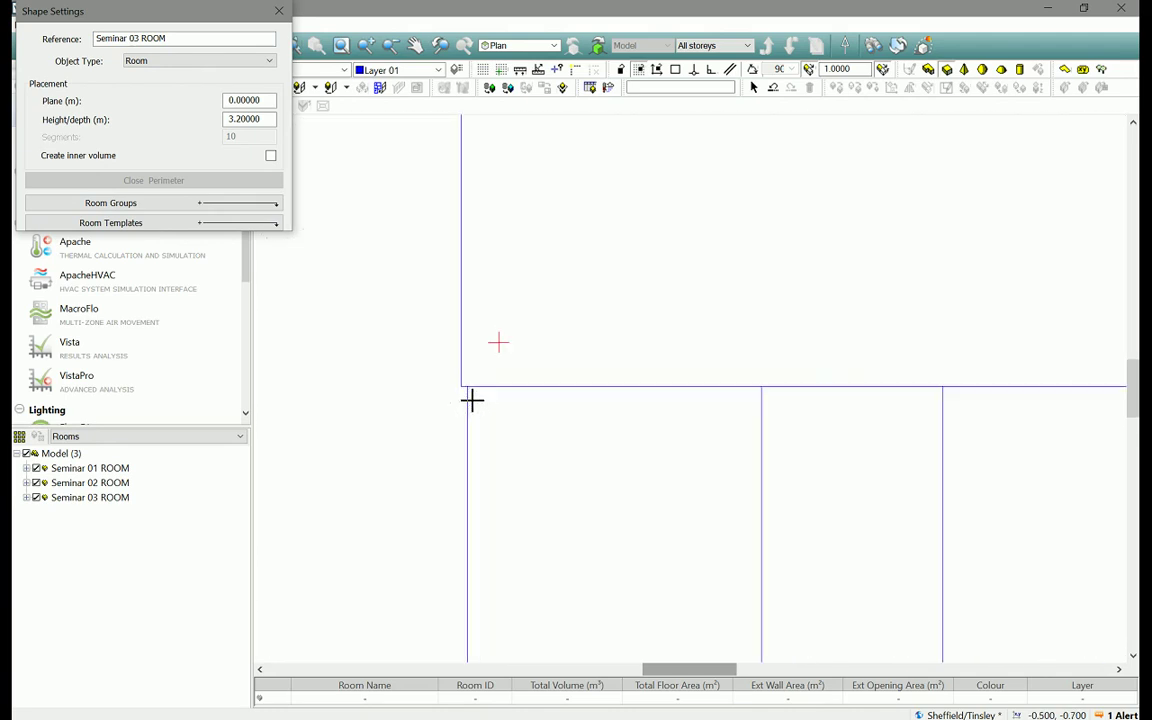
{"action": "scroll", "coordinate": [470, 372], "scroll_direction": "down", "scroll_amount": 1}
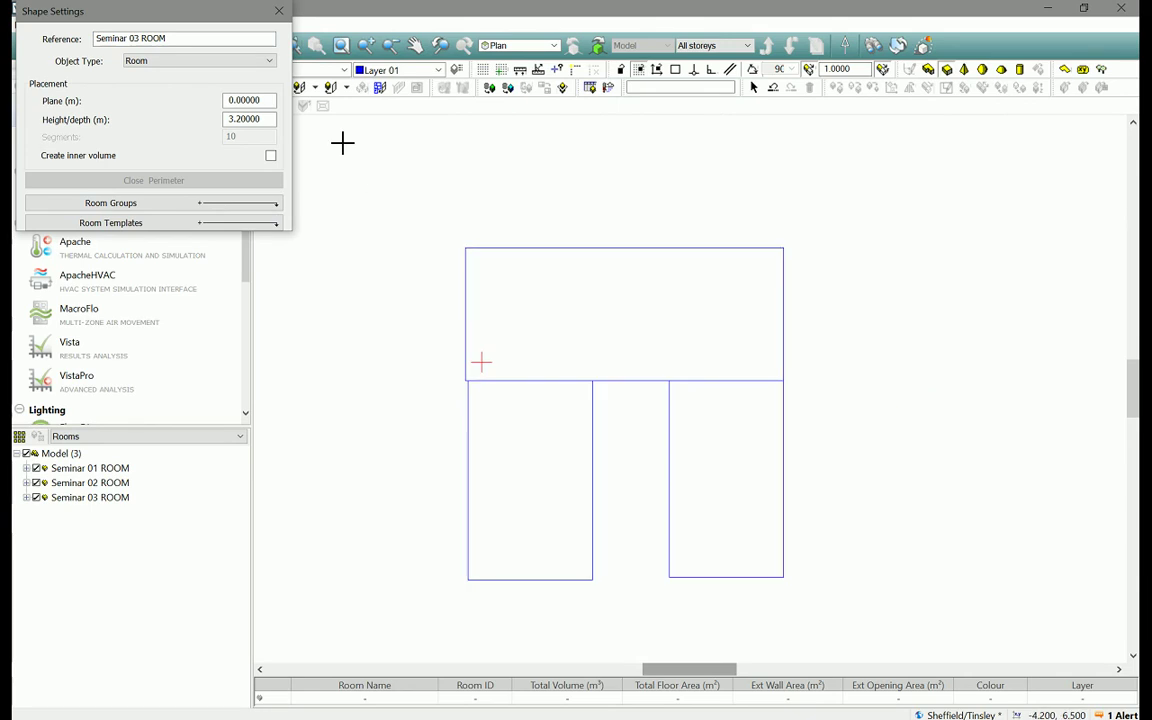
{"action": "scroll", "coordinate": [444, 242], "scroll_direction": "down", "scroll_amount": 1}
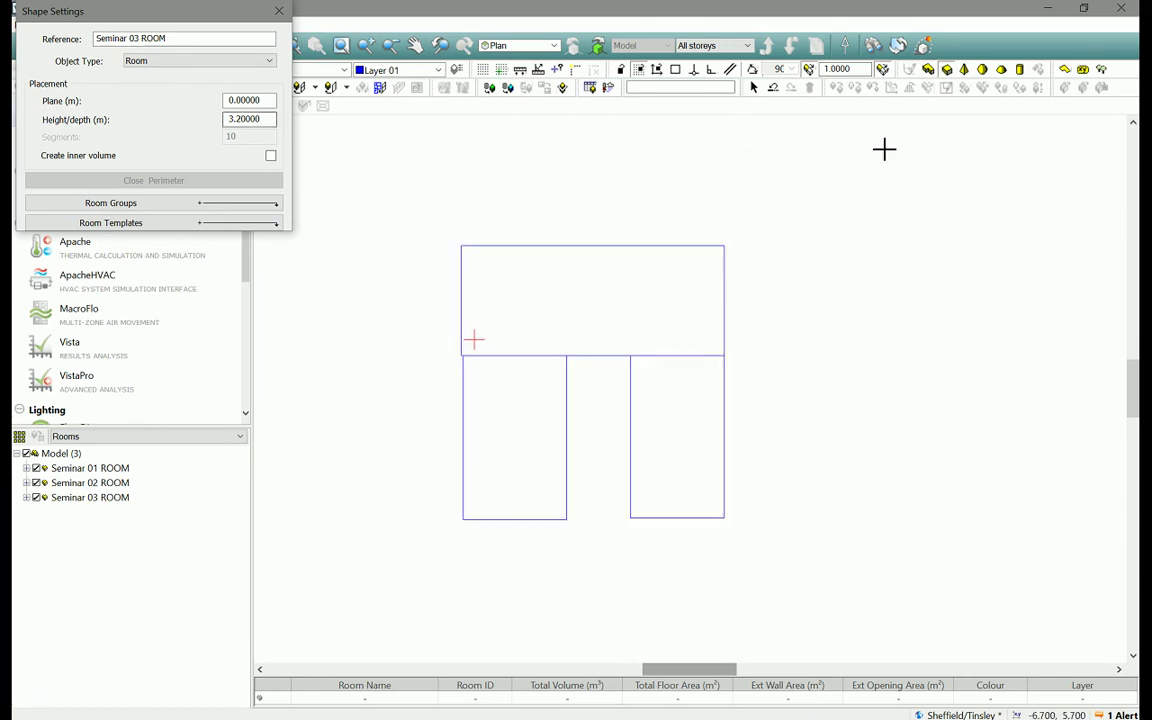
Draw a room prism with the reference "Corridor 01" filling the gap between Seminar 02 and Seminar 03 below Seminar 01.
{"action": "left_click", "coordinate": [946, 72]}
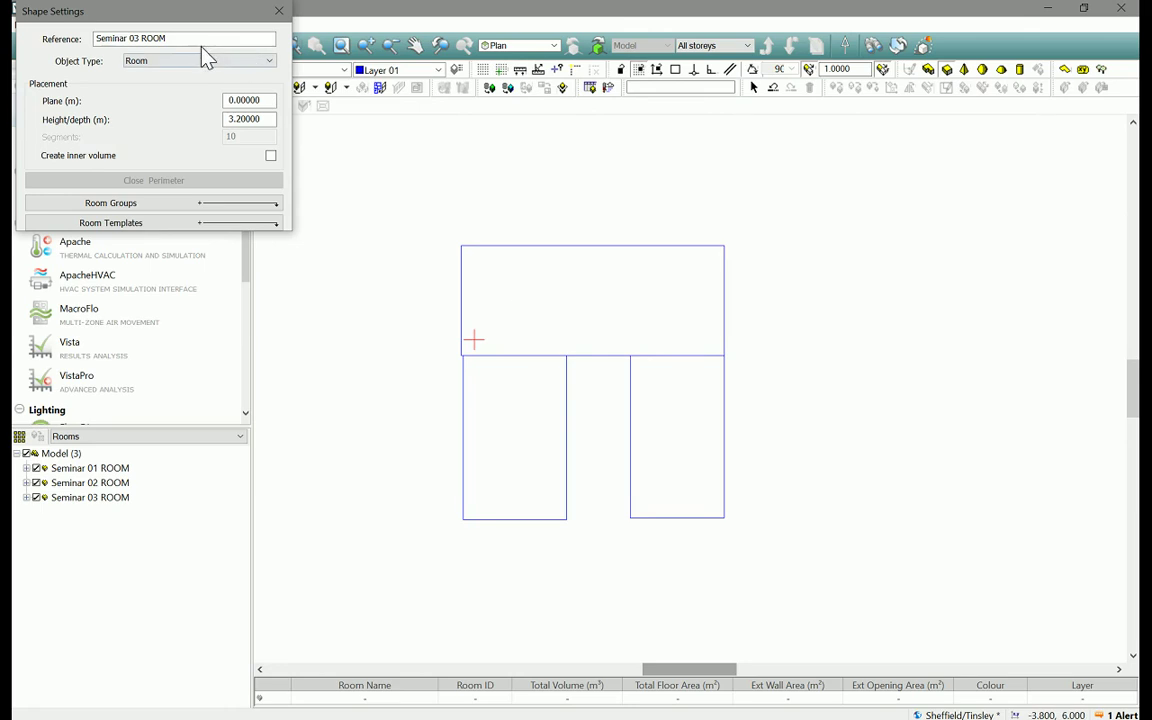
{"action": "left_click_drag", "start_coordinate": [183, 40], "coordinate": [50, 45]}
{"action": "type", "text": "Corridor 01"}
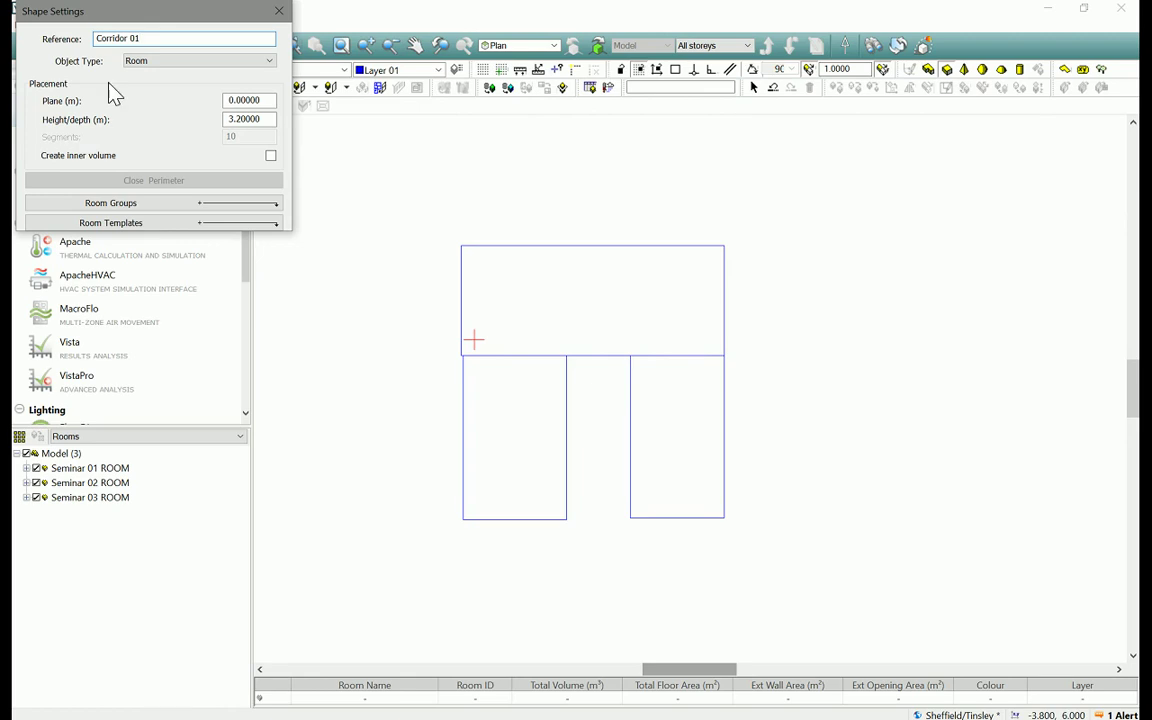
{"action": "scroll", "coordinate": [576, 383], "scroll_direction": "up", "scroll_amount": 4}
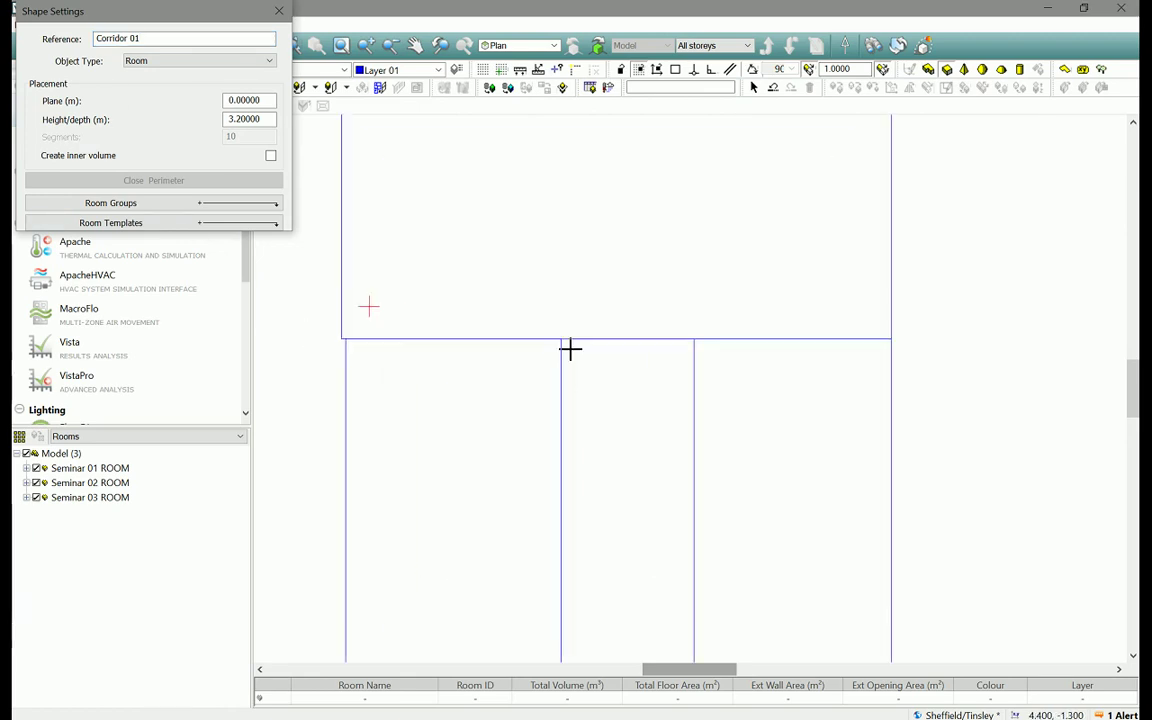
{"action": "scroll", "coordinate": [570, 348], "scroll_direction": "up", "scroll_amount": 4}
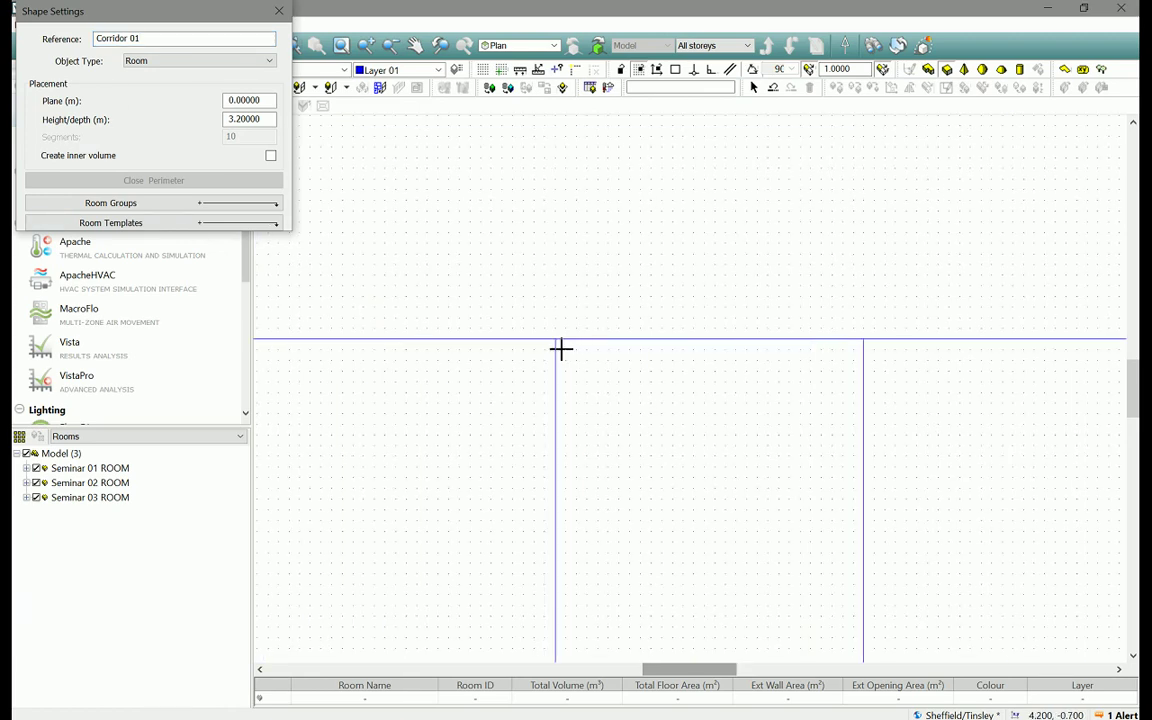
{"action": "left_click", "coordinate": [561, 348]}
{"action": "scroll", "coordinate": [628, 400], "scroll_direction": "down", "scroll_amount": 2}
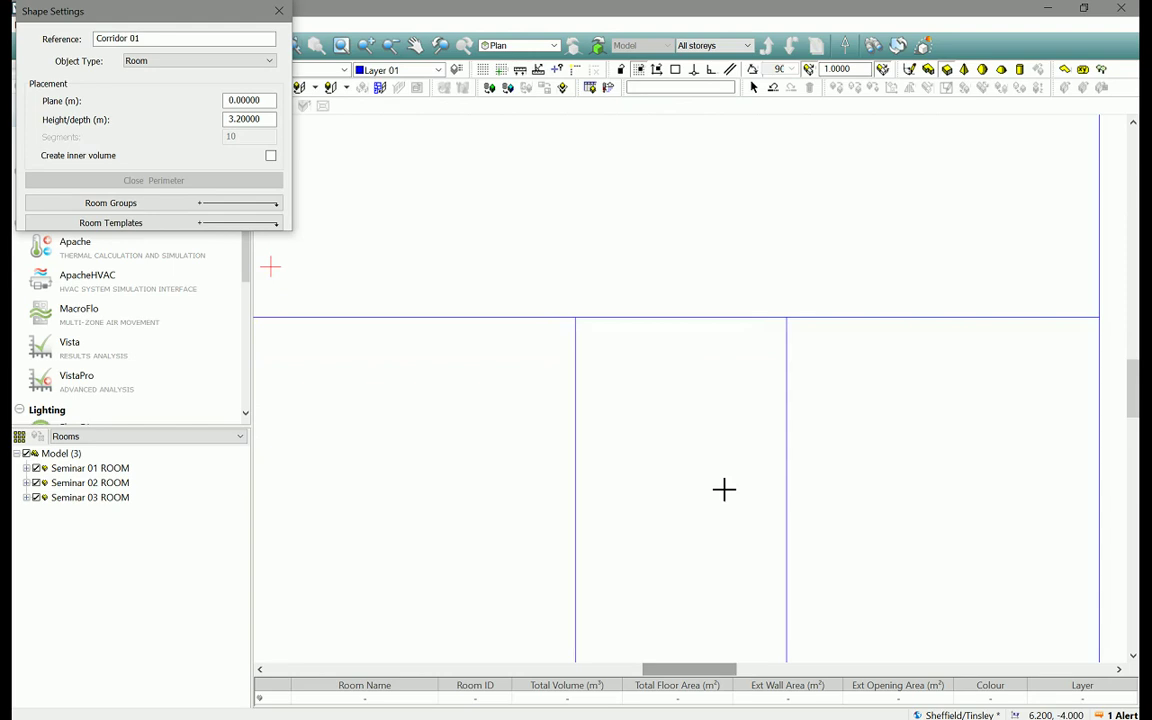
{"action": "left_click", "coordinate": [781, 609]}
{"action": "scroll", "coordinate": [698, 495], "scroll_direction": "down", "scroll_amount": 2}
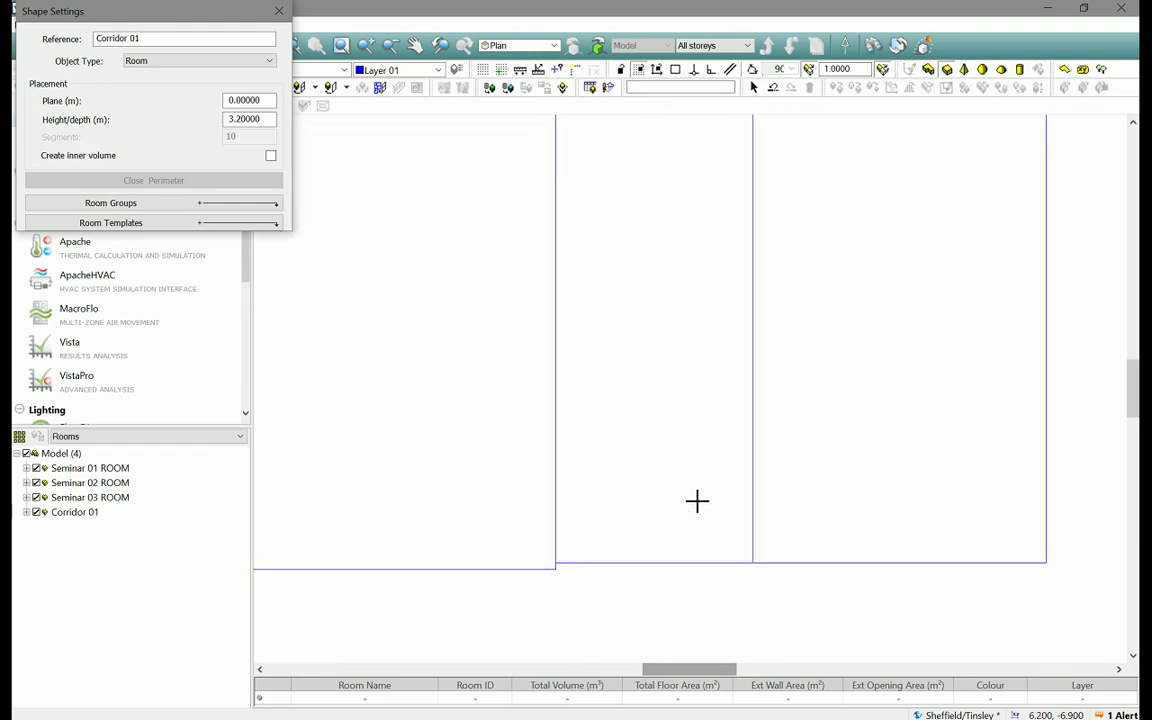
Finish prism drawing and examine all the rooms in the Axonometric view, particularly the corners where Seminar 02 meets its neighbours.
{"action": "scroll", "coordinate": [681, 489], "scroll_direction": "down", "scroll_amount": 5}
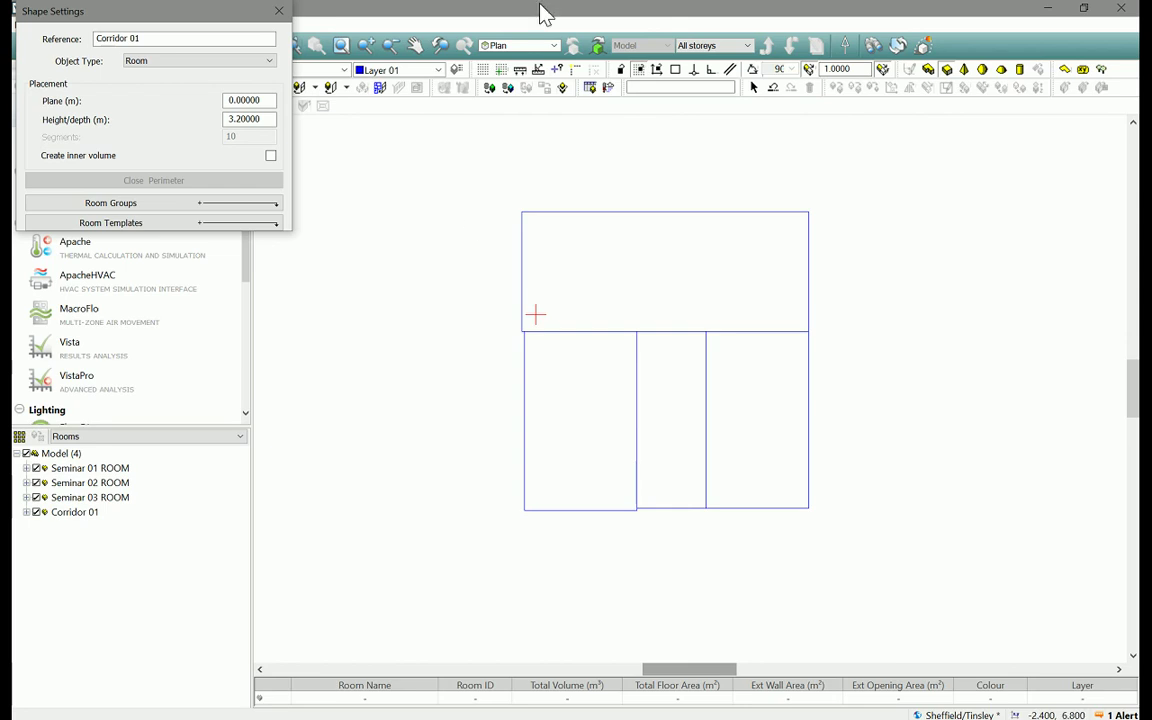
{"action": "left_click", "coordinate": [279, 11]}
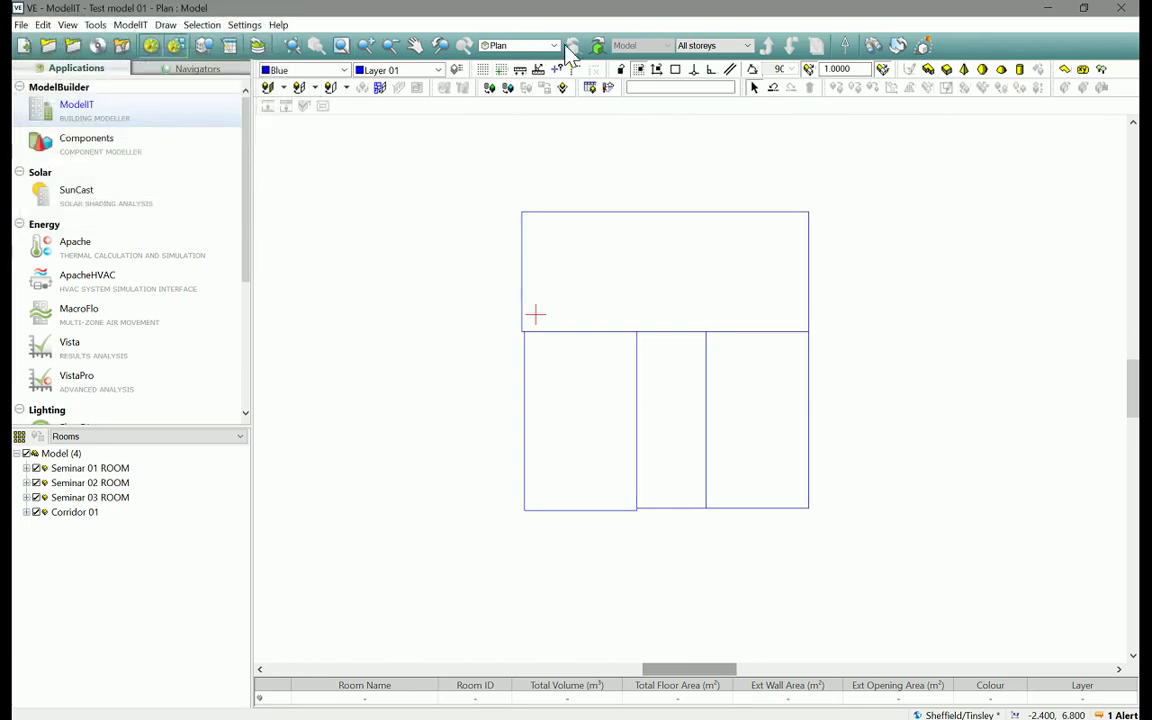
{"action": "left_click", "coordinate": [550, 46]}
{"action": "left_click", "coordinate": [516, 106]}
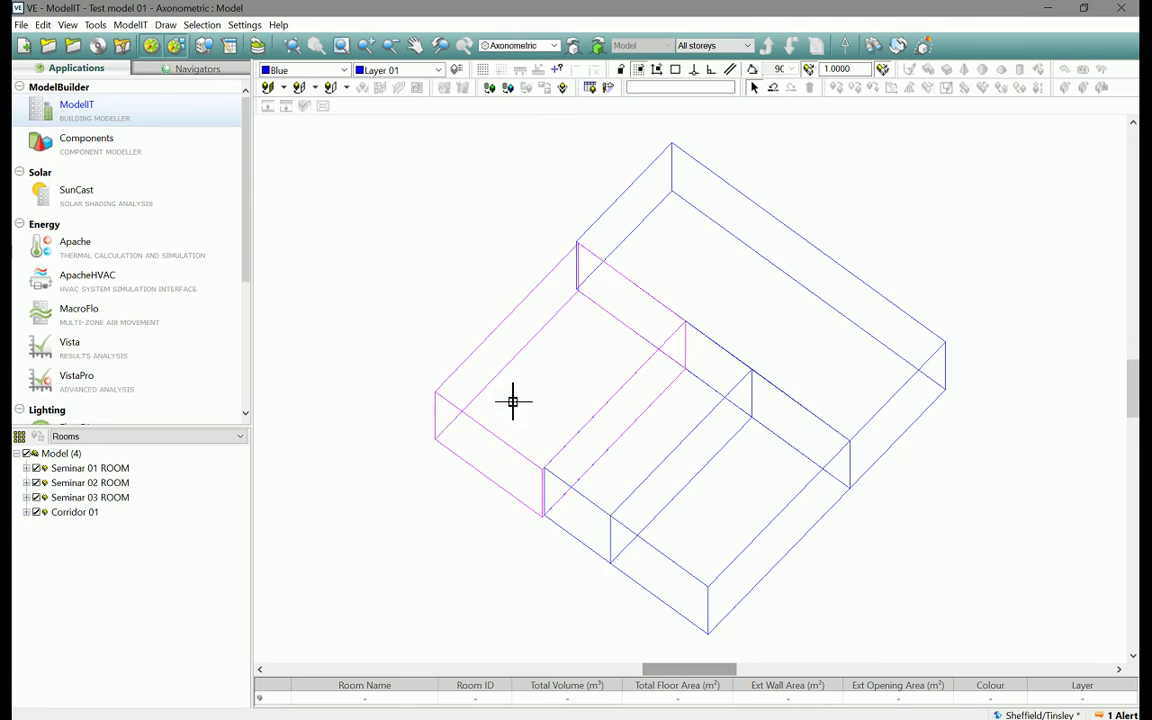
{"action": "left_click", "coordinate": [553, 512]}
{"action": "left_click", "coordinate": [574, 252]}
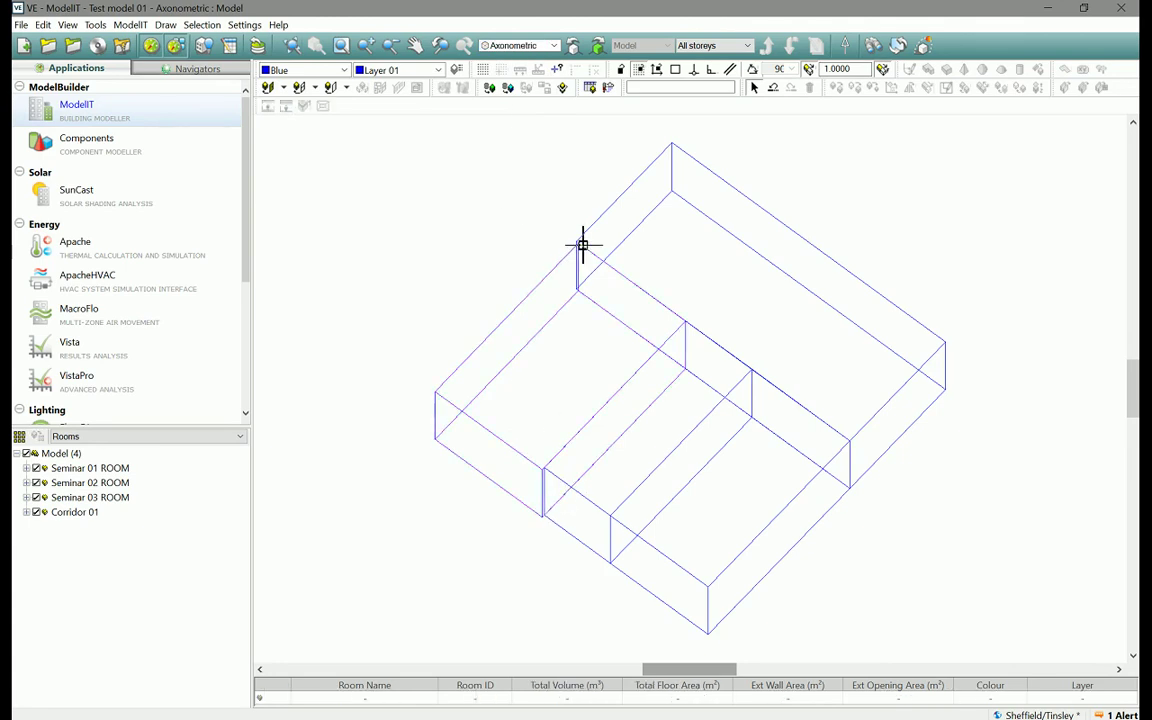
Return the model to the Plan view and leave no room selected.
{"action": "left_click", "coordinate": [578, 370]}
{"action": "left_click", "coordinate": [535, 540]}
{"action": "scroll", "coordinate": [488, 285], "scroll_direction": "down", "scroll_amount": 1}
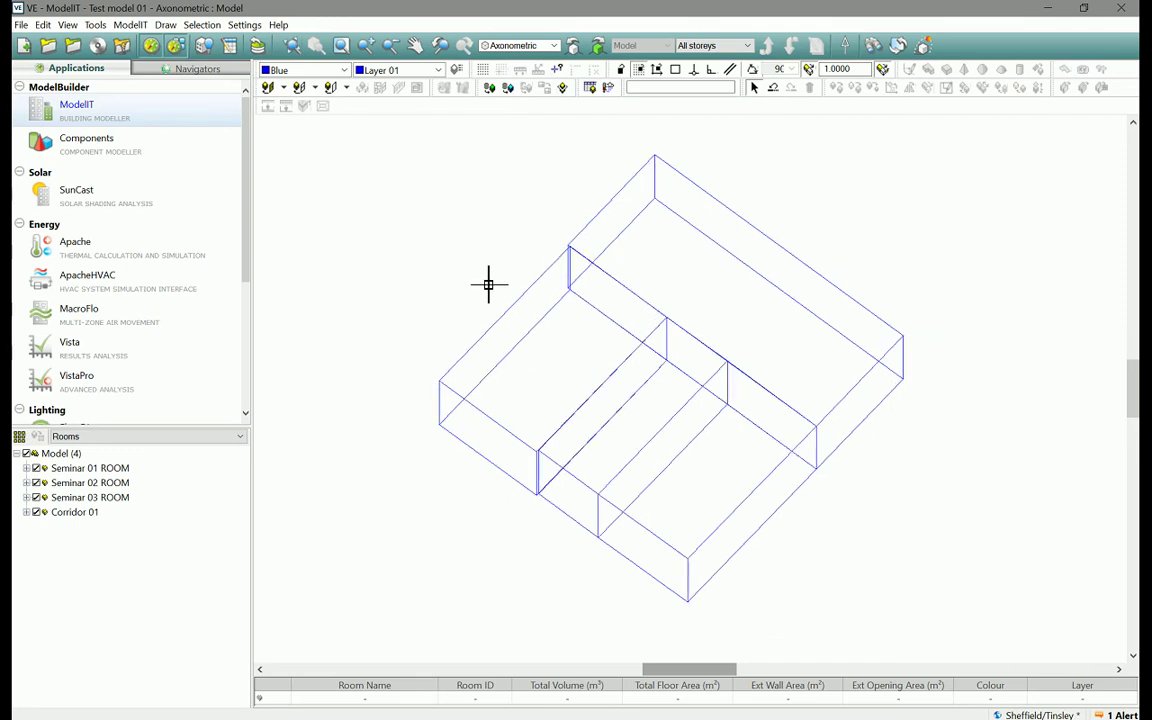
{"action": "left_click", "coordinate": [553, 46]}
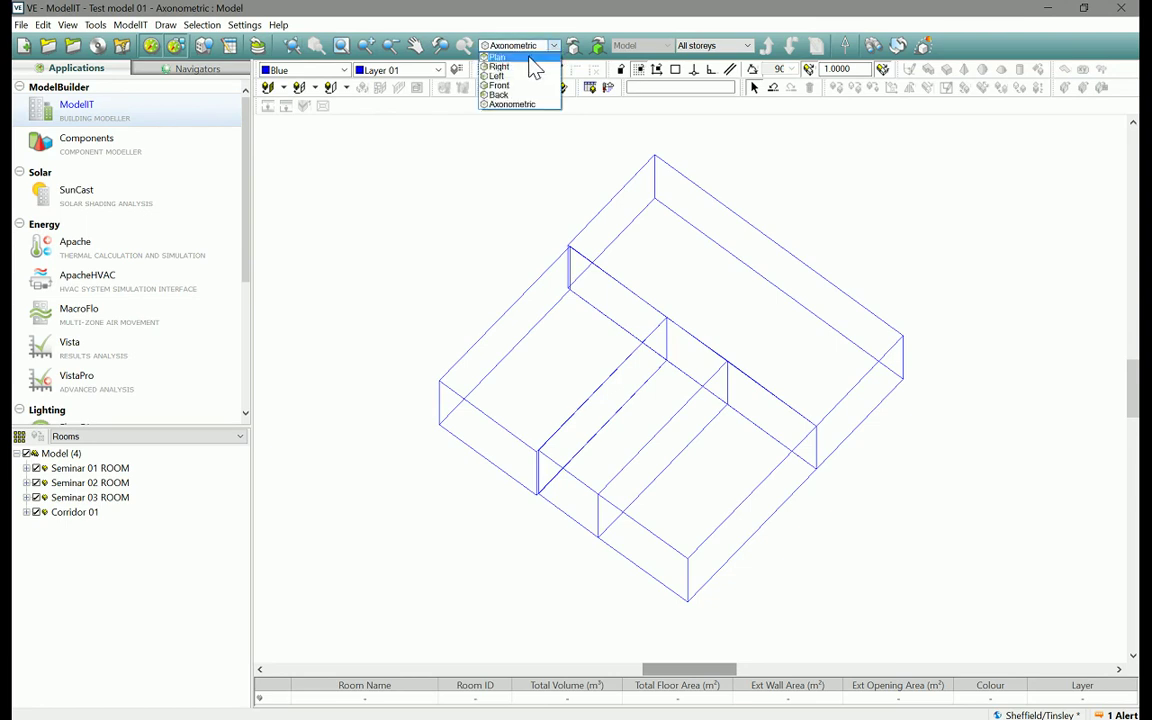
{"action": "left_click", "coordinate": [531, 58]}
{"action": "left_click", "coordinate": [509, 265]}
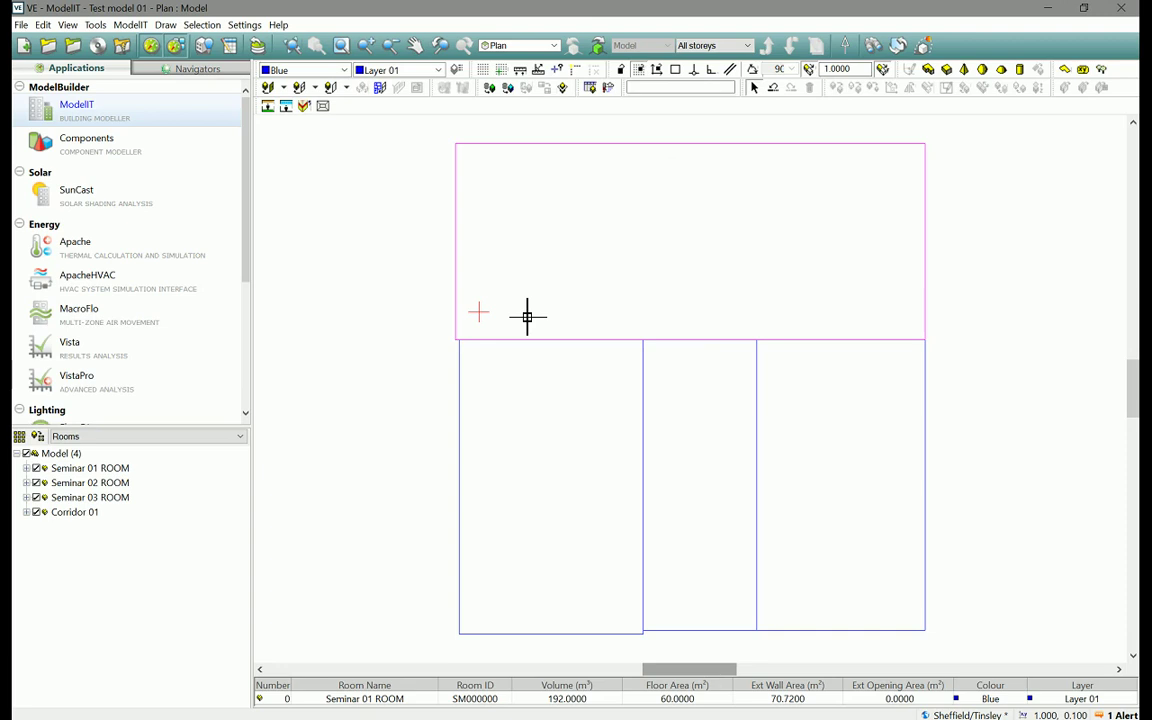
{"action": "left_click", "coordinate": [350, 188]}
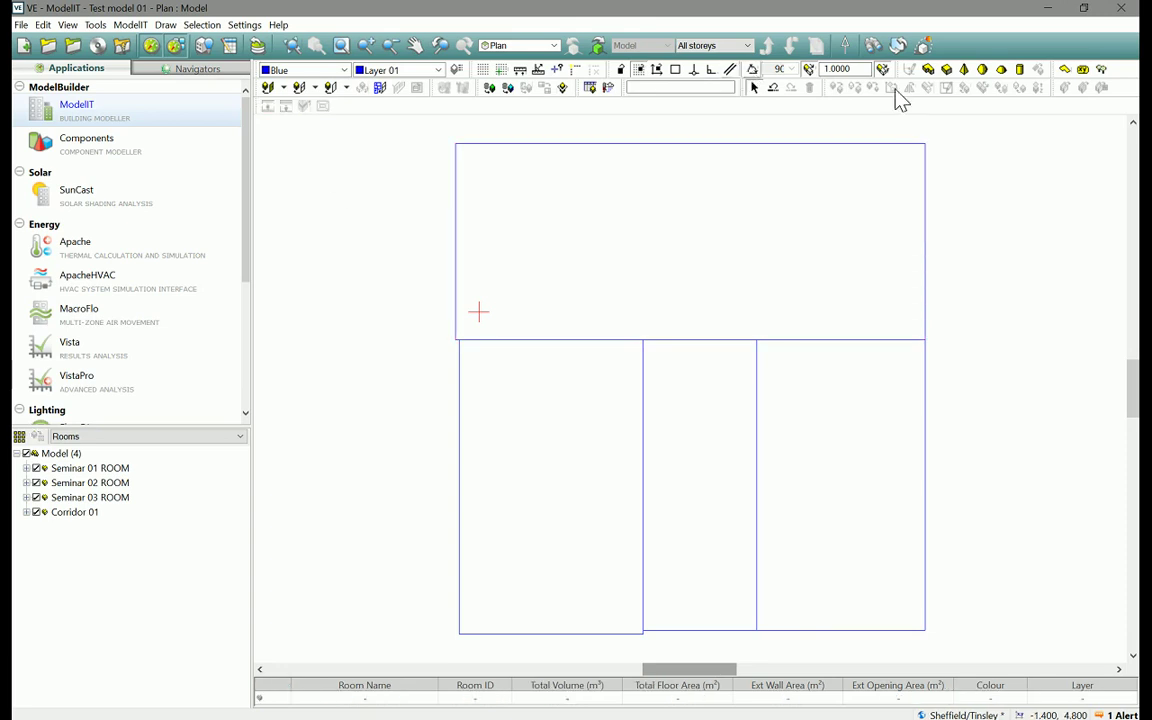
Set up a new room prism with the reference "Seminar 04" and a plane of 3.6 m.
{"action": "left_click", "coordinate": [947, 74]}
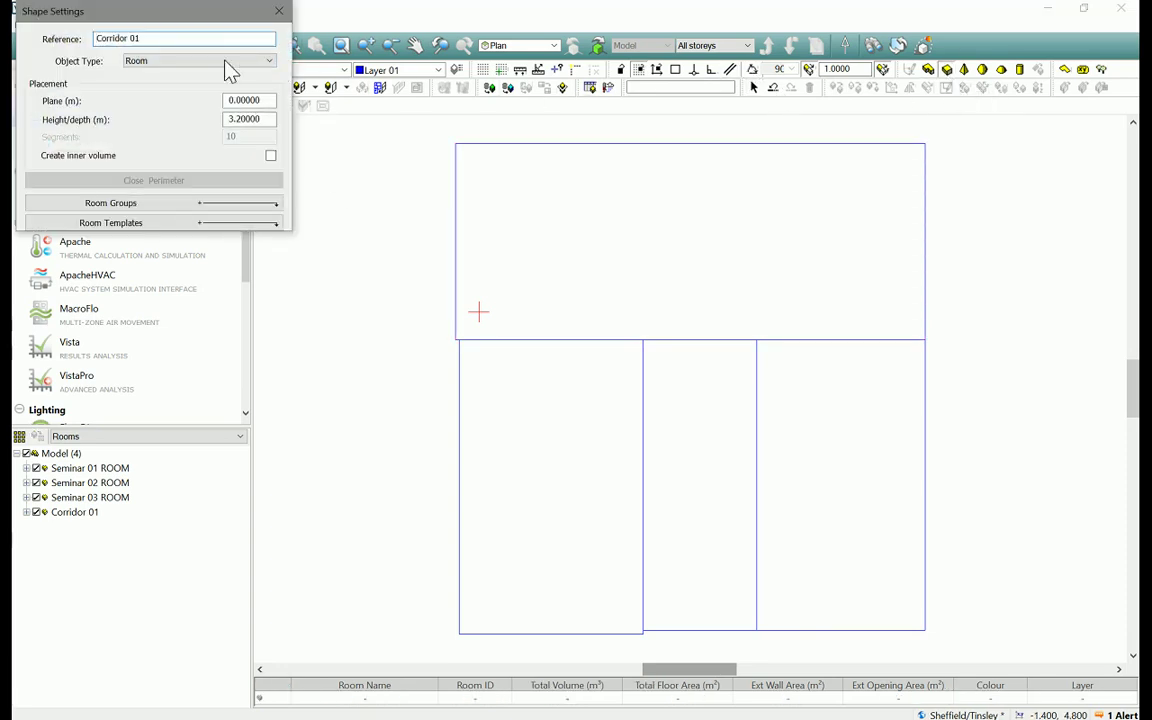
{"action": "left_click_drag", "start_coordinate": [172, 40], "coordinate": [54, 41]}
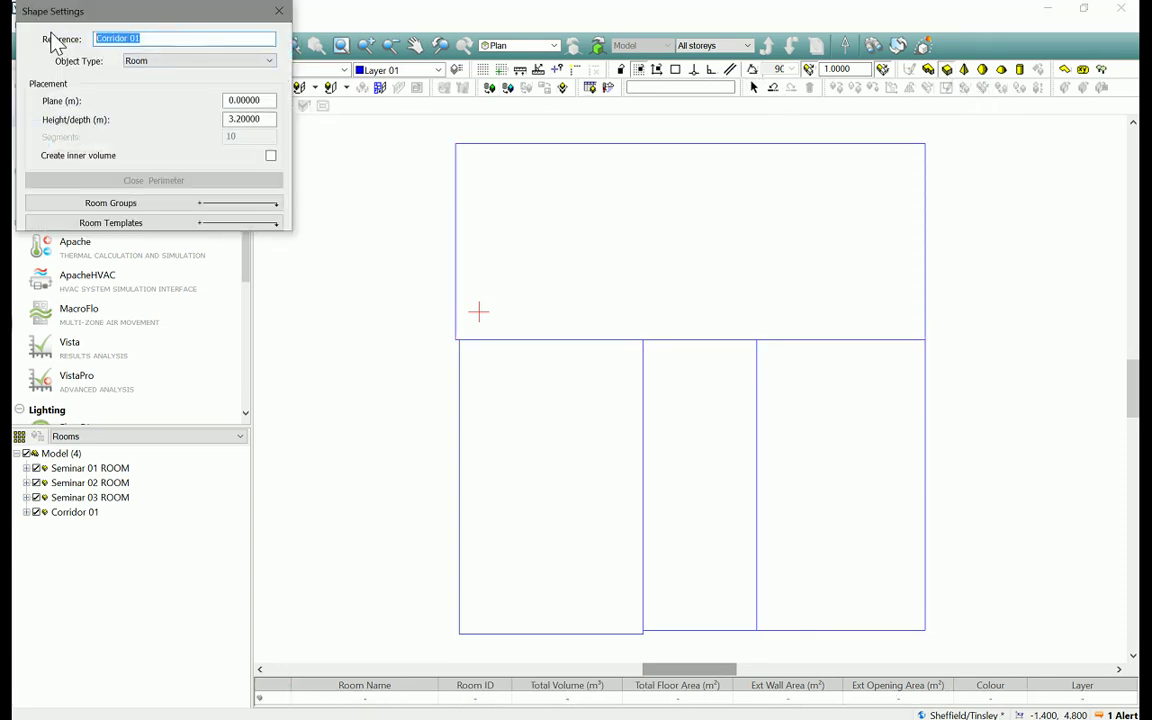
{"action": "type", "text": "Seminar 04"}
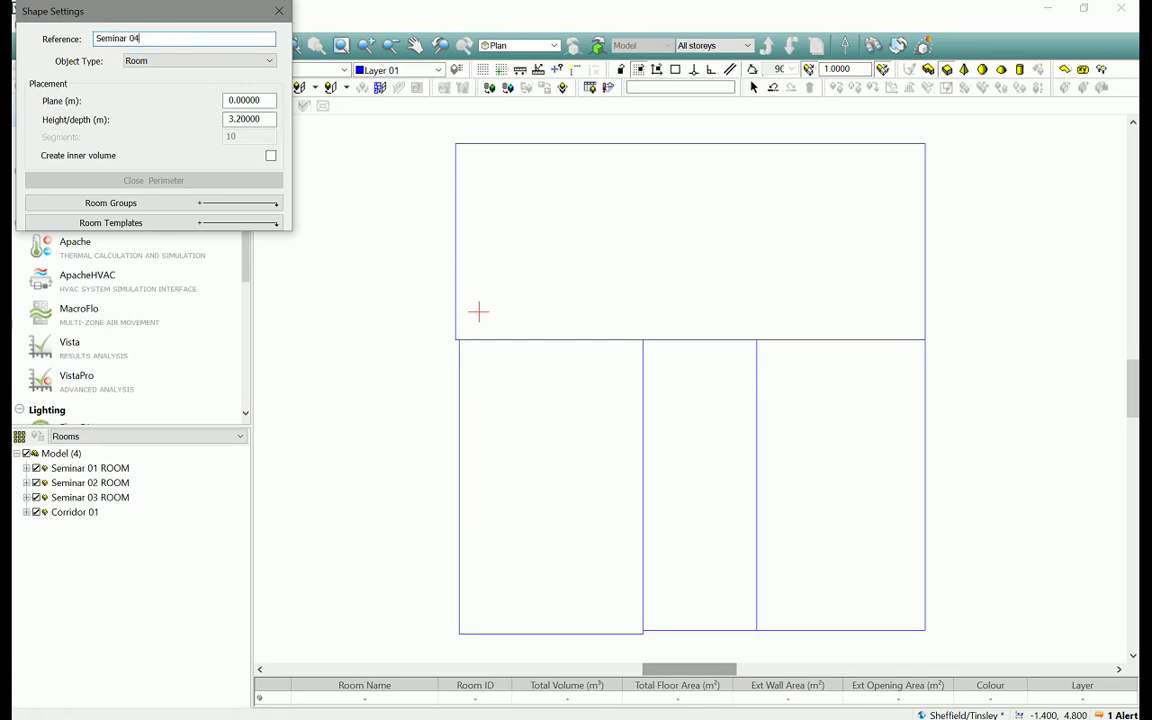
{"action": "left_click", "coordinate": [275, 106]}
{"action": "left_click_drag", "start_coordinate": [275, 104], "coordinate": [226, 100]}
{"action": "type", "text": "3.6"}
{"action": "left_click", "coordinate": [248, 120]}
Draw the Seminar 04 prism 12 by 5 m, corner to corner over Seminar 01's outline, and finish prism drawing.
{"action": "scroll", "coordinate": [455, 148], "scroll_direction": "up", "scroll_amount": 4}
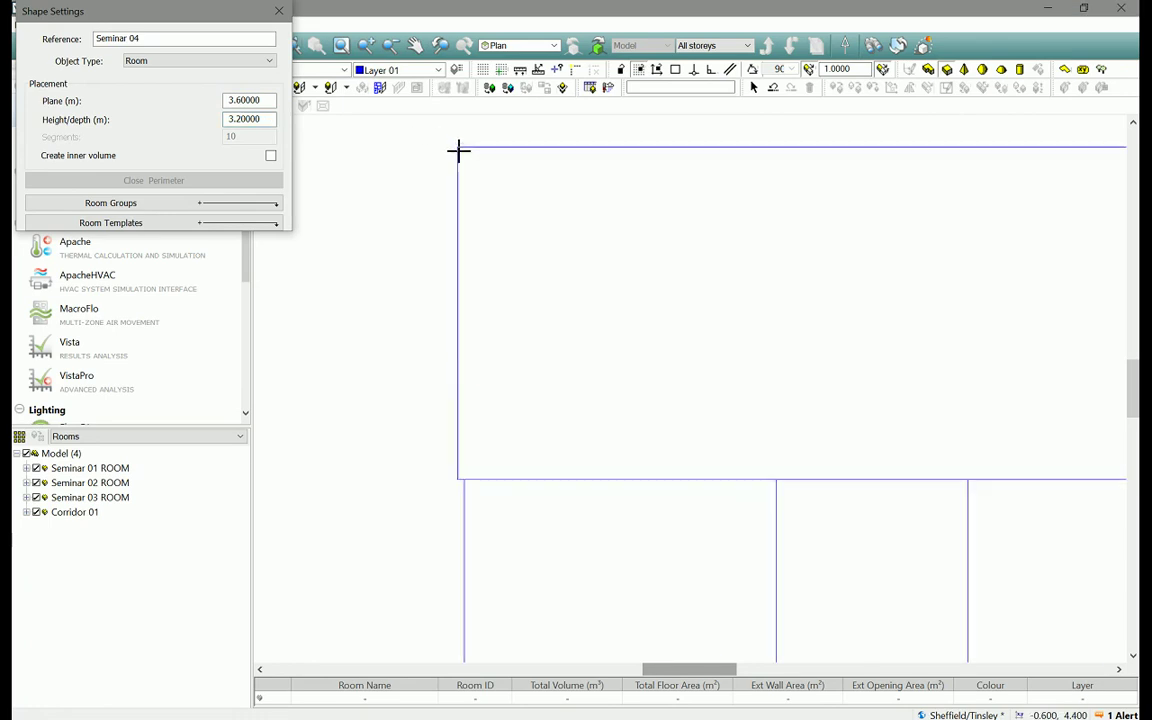
{"action": "left_click", "coordinate": [463, 160]}
{"action": "scroll", "coordinate": [549, 249], "scroll_direction": "down", "scroll_amount": 3}
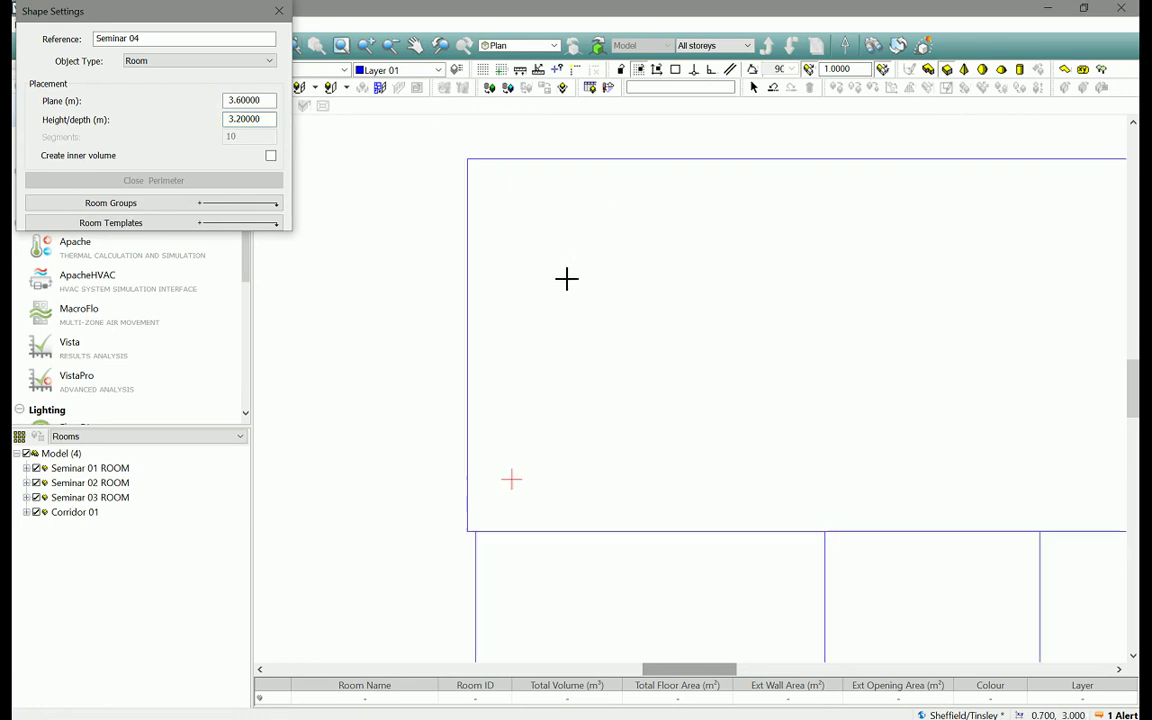
{"action": "scroll", "coordinate": [906, 428], "scroll_direction": "down", "scroll_amount": 2}
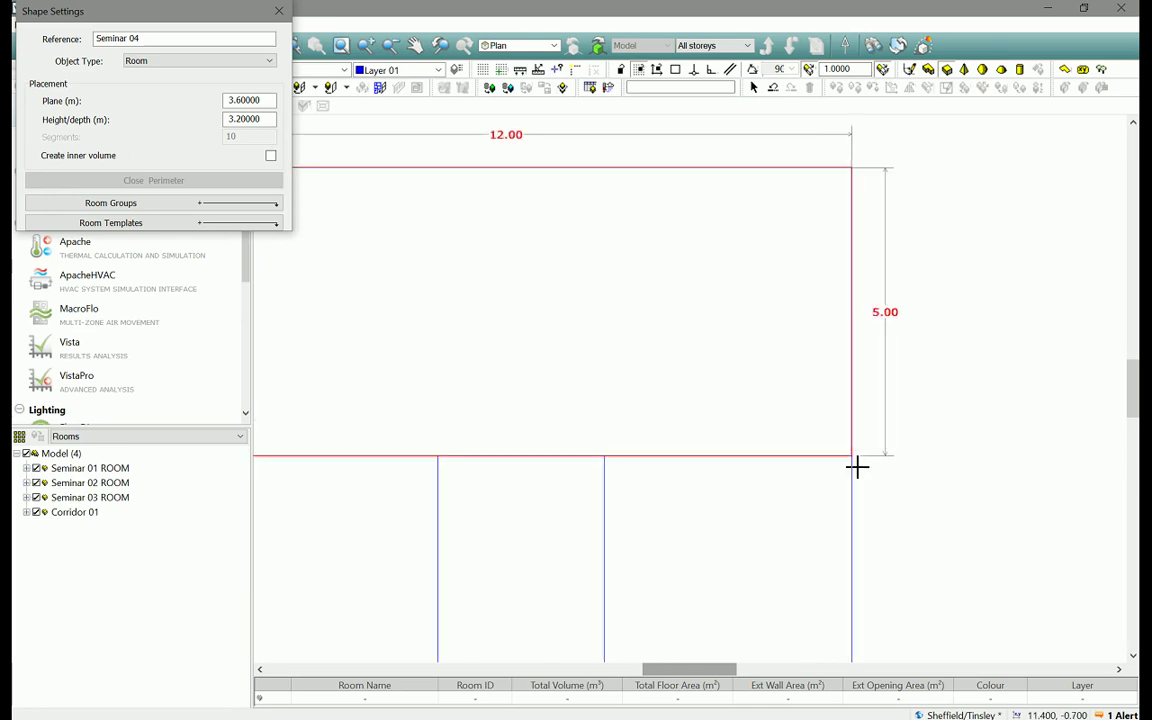
{"action": "left_click", "coordinate": [861, 454]}
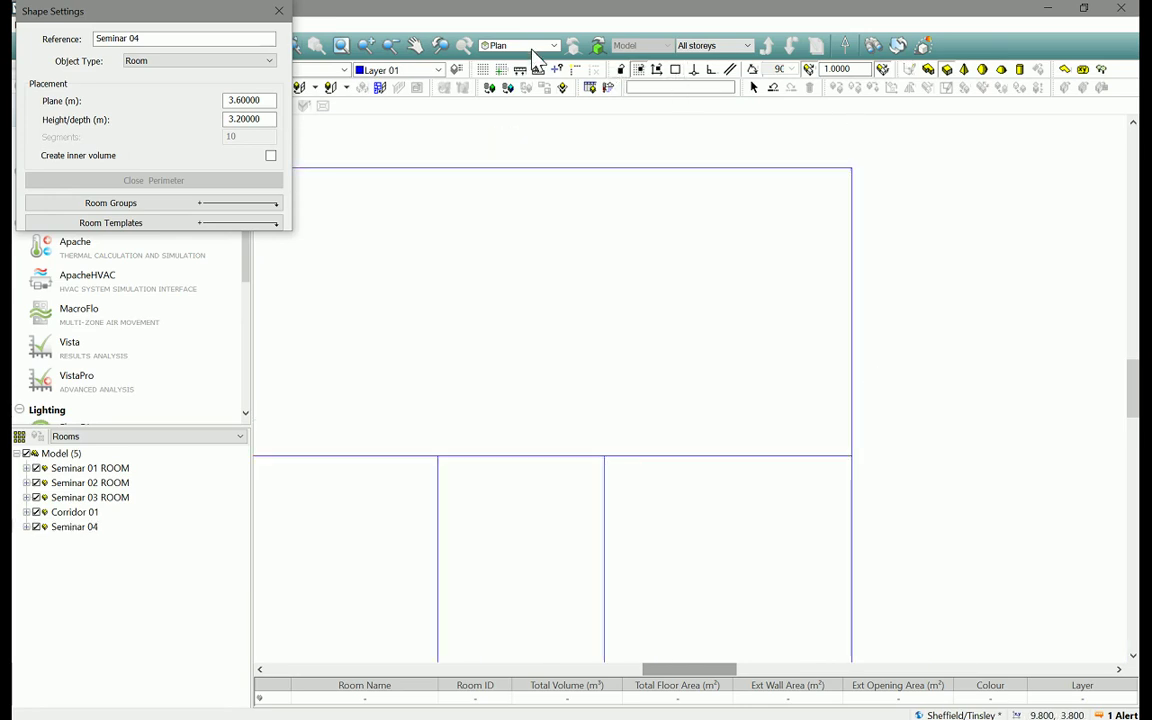
{"action": "left_click", "coordinate": [279, 11]}
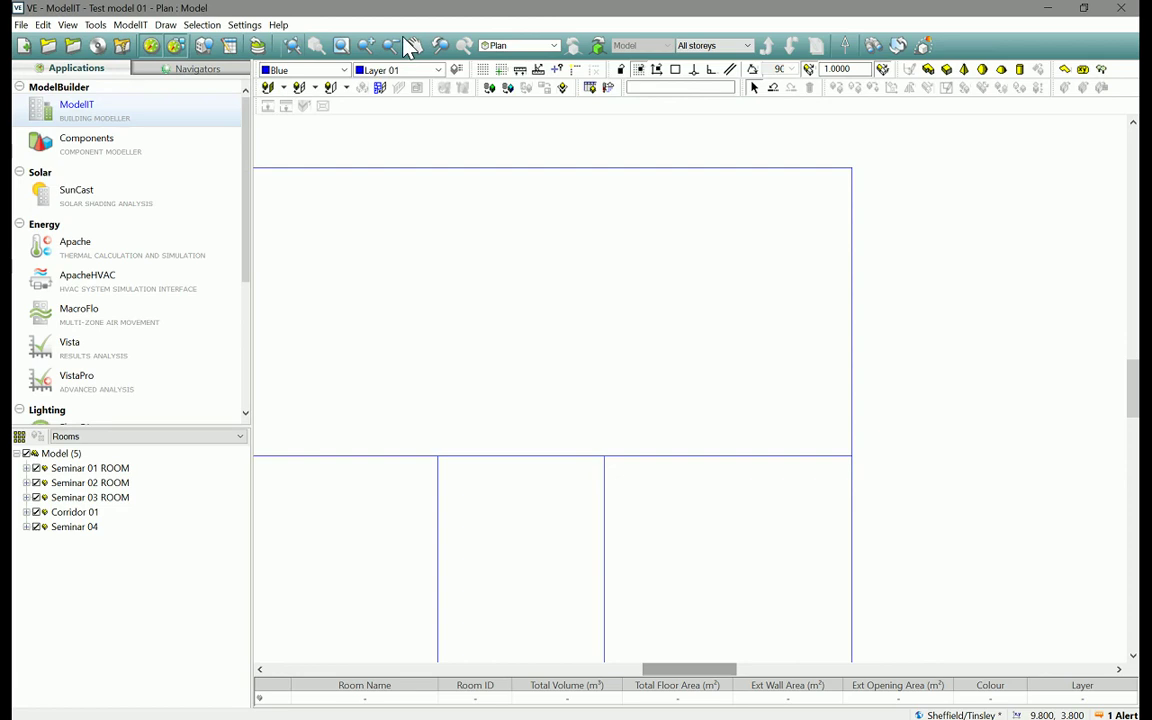
Examine the whole model in the Axonometric view, with Seminar 04 above Seminar 01.
{"action": "left_click", "coordinate": [554, 46]}
{"action": "left_click", "coordinate": [516, 104]}
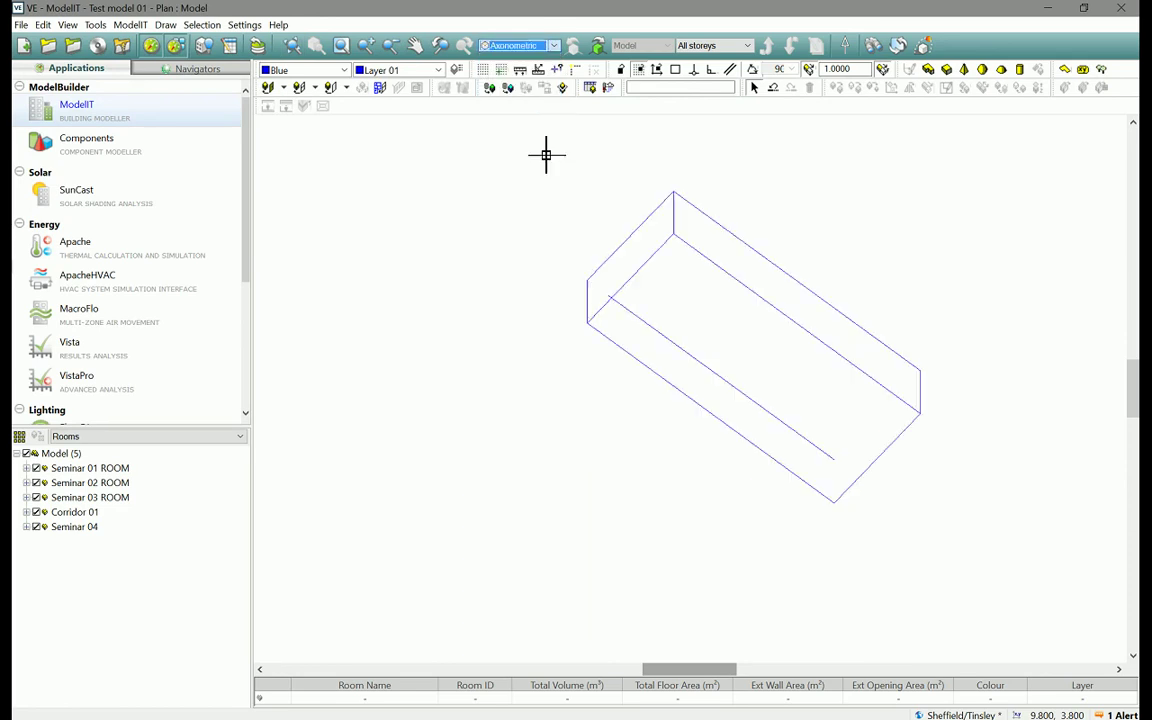
{"action": "scroll", "coordinate": [511, 340], "scroll_direction": "down", "scroll_amount": 1}
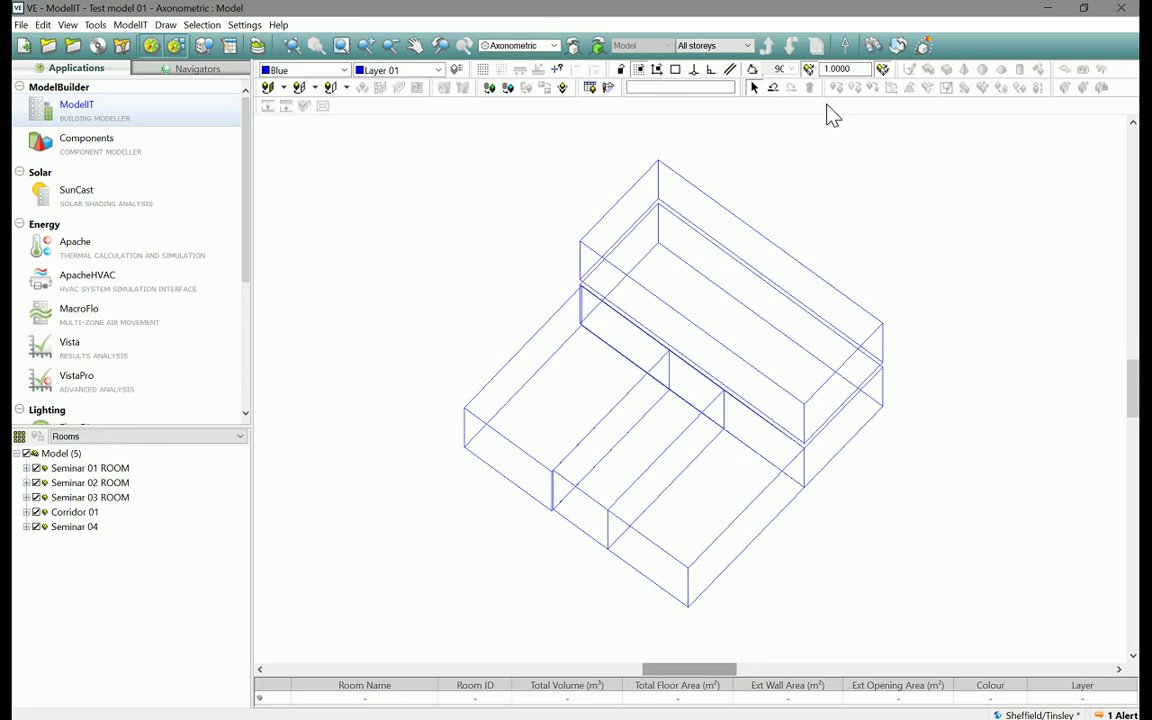
Open the rendered model viewer and inspect the building from above on its ground plane.
{"action": "left_click", "coordinate": [872, 48]}
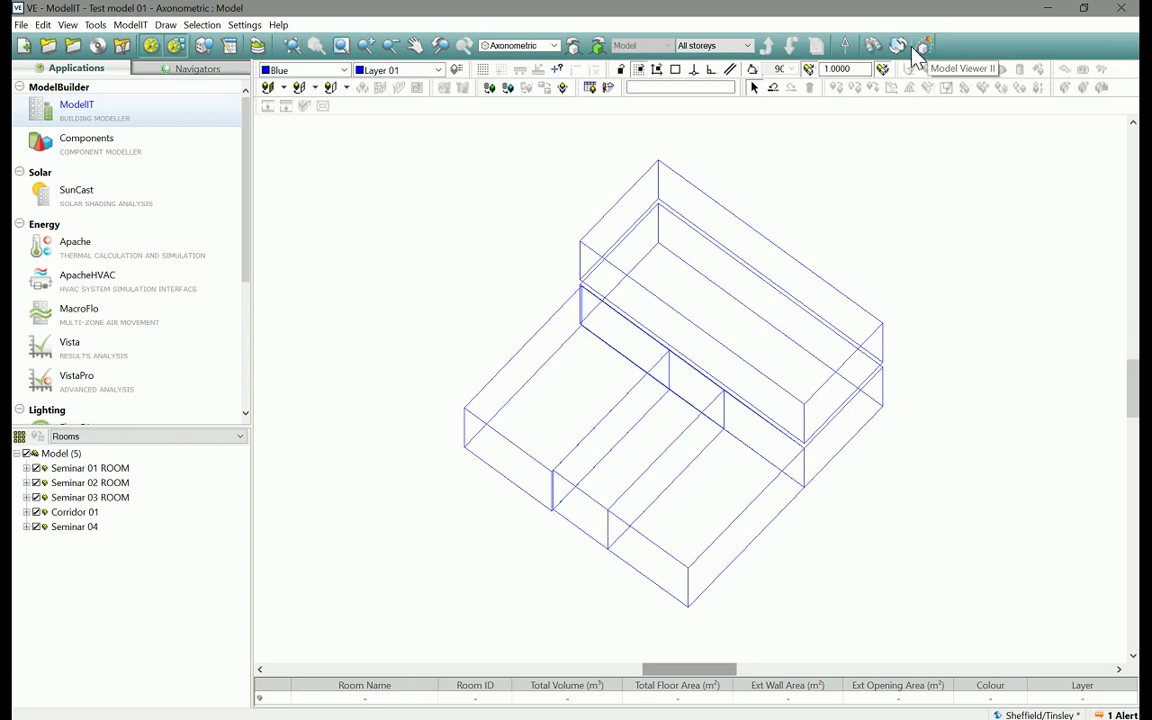
{"action": "left_click", "coordinate": [876, 46]}
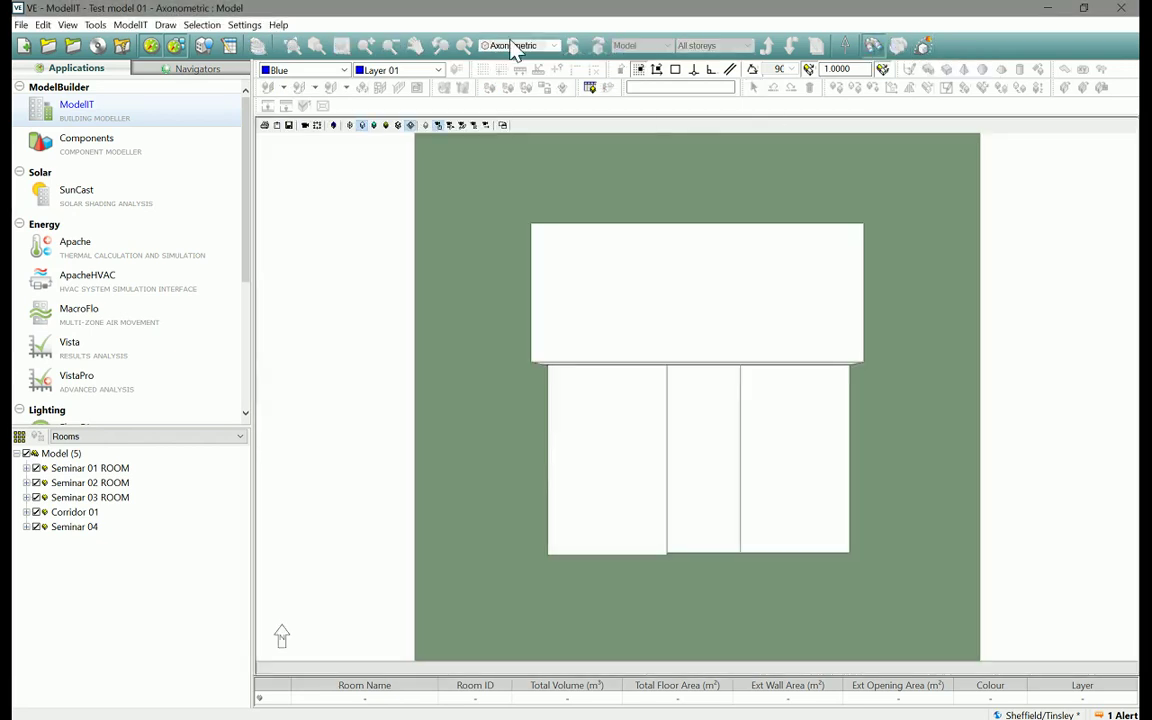
{"action": "left_click_drag", "start_coordinate": [808, 220], "coordinate": [753, 347]}
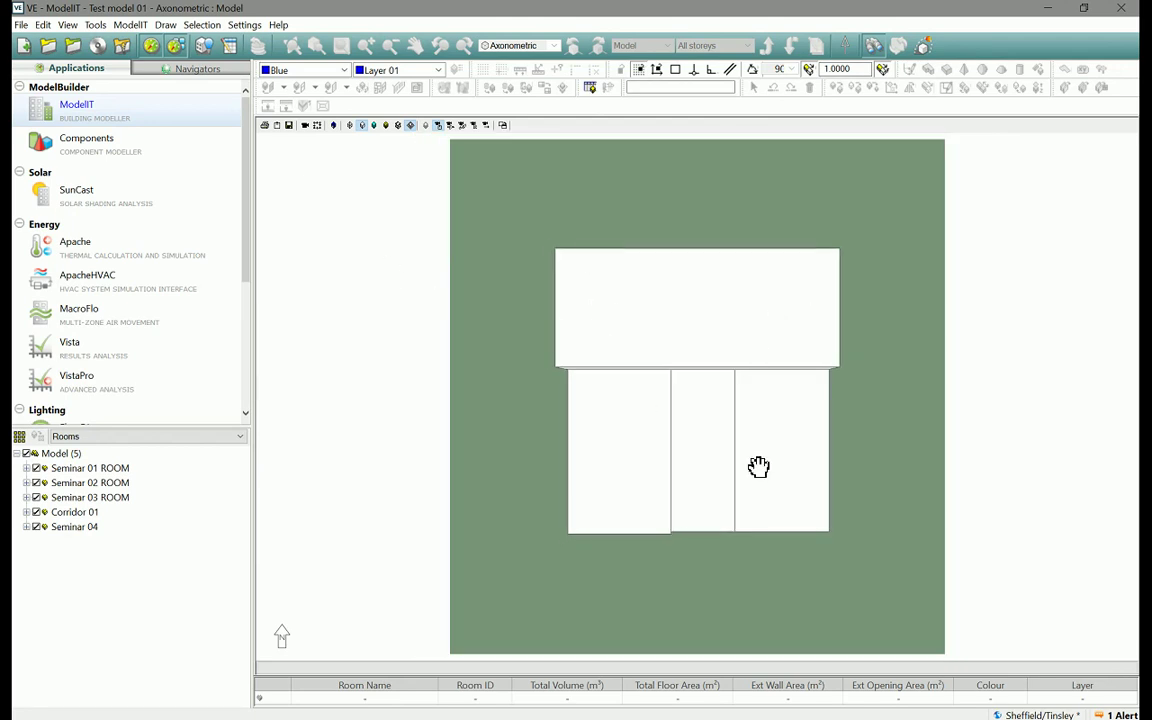
{"action": "left_click_drag", "start_coordinate": [758, 467], "coordinate": [728, 450]}
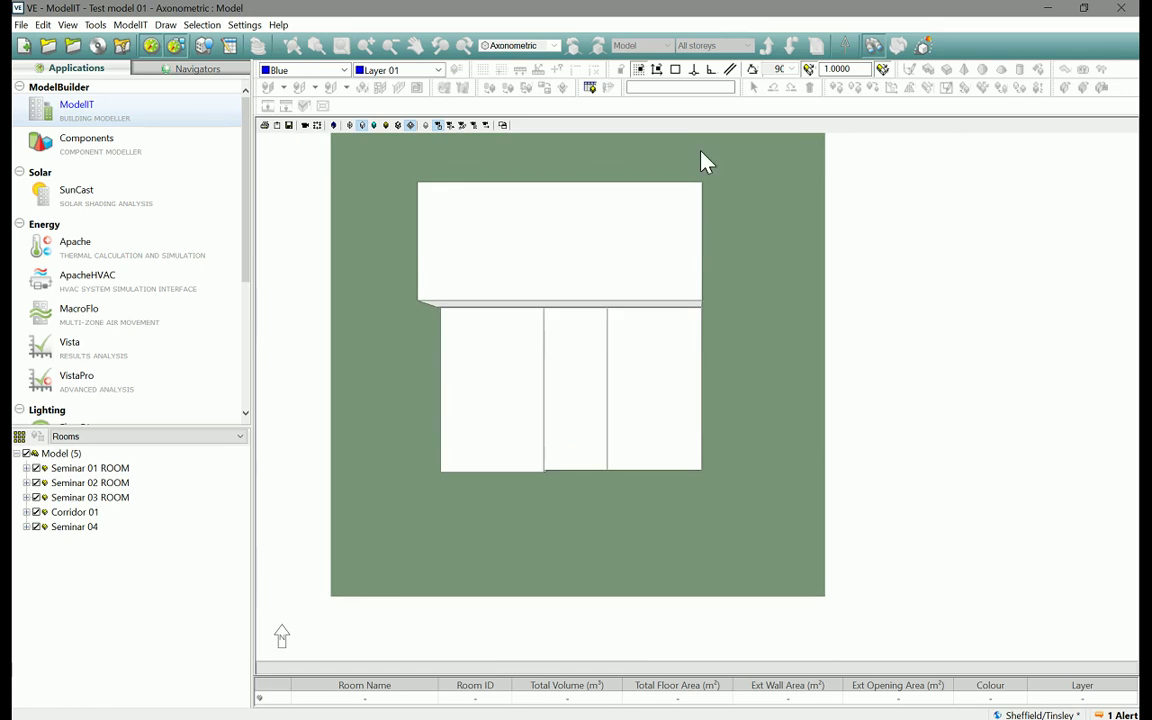
{"action": "mouse_move", "coordinate": [745, 320]}
{"action": "left_mouse_down"}
{"action": "mouse_move", "coordinate": [766, 301]}
{"action": "mouse_move", "coordinate": [774, 352]}
{"action": "mouse_move", "coordinate": [746, 342]}
{"action": "mouse_move", "coordinate": [755, 327]}
{"action": "left_mouse_up"}
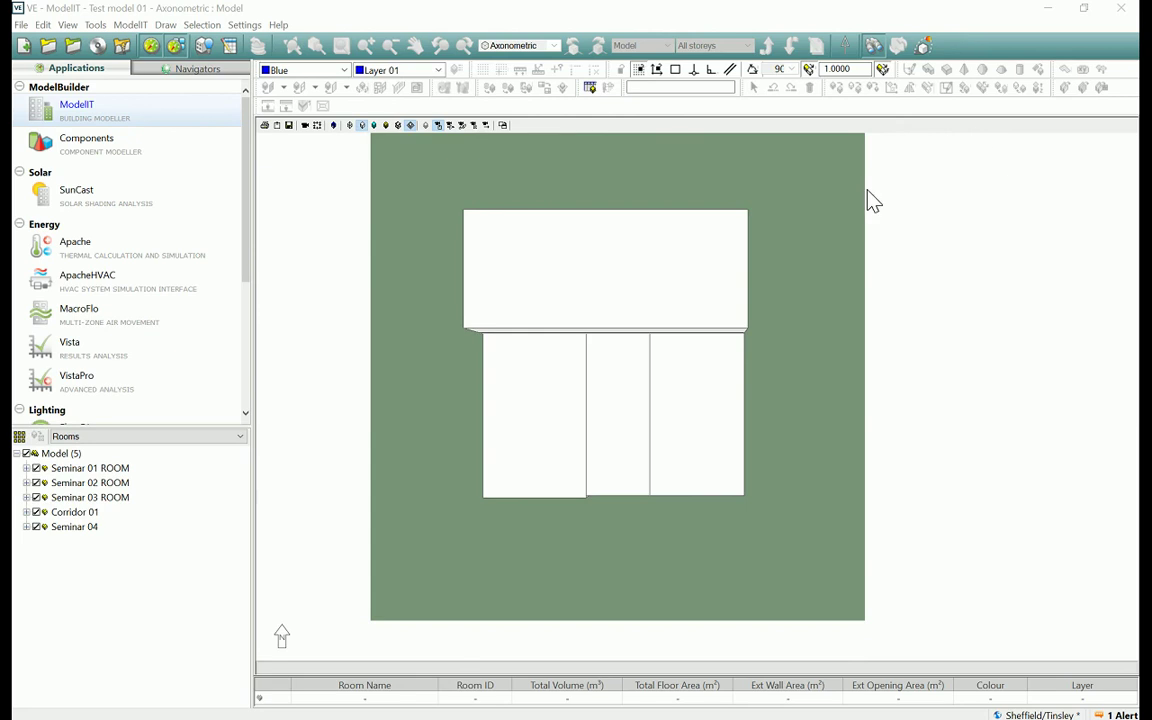
Open the model in Model Viewer II and orbit it to inspect the two levels from above.
{"action": "left_click", "coordinate": [926, 47]}
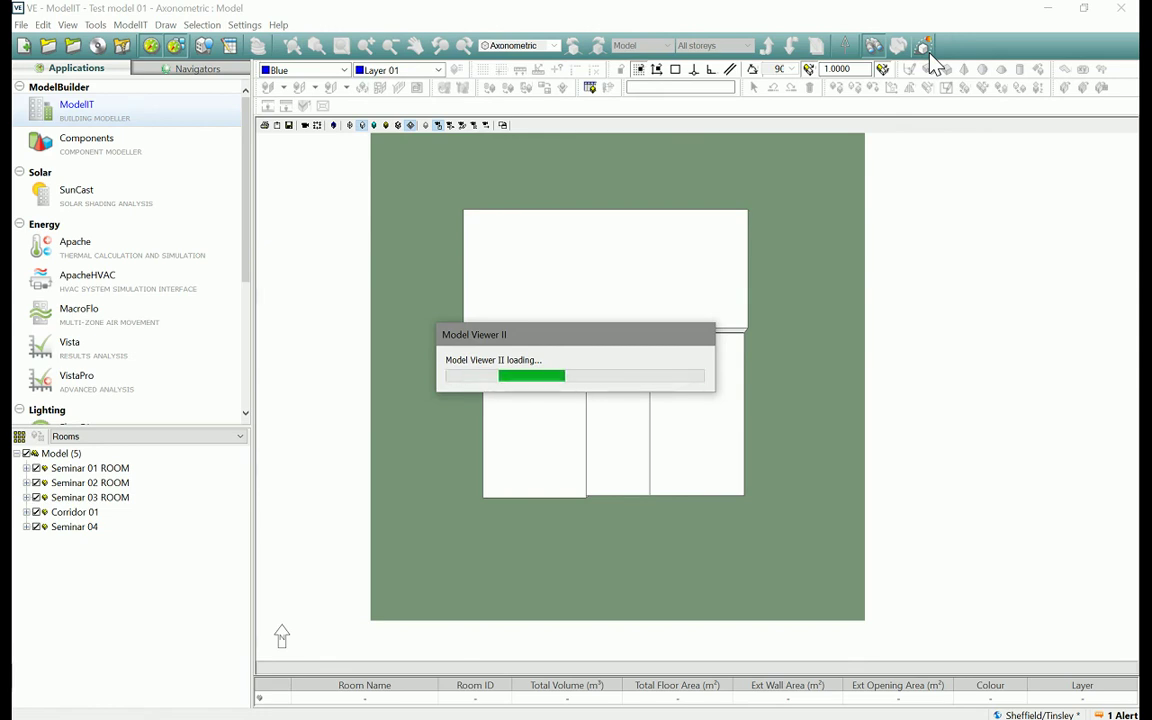
{"action": "scroll", "coordinate": [676, 360], "scroll_direction": "down", "scroll_amount": 5}
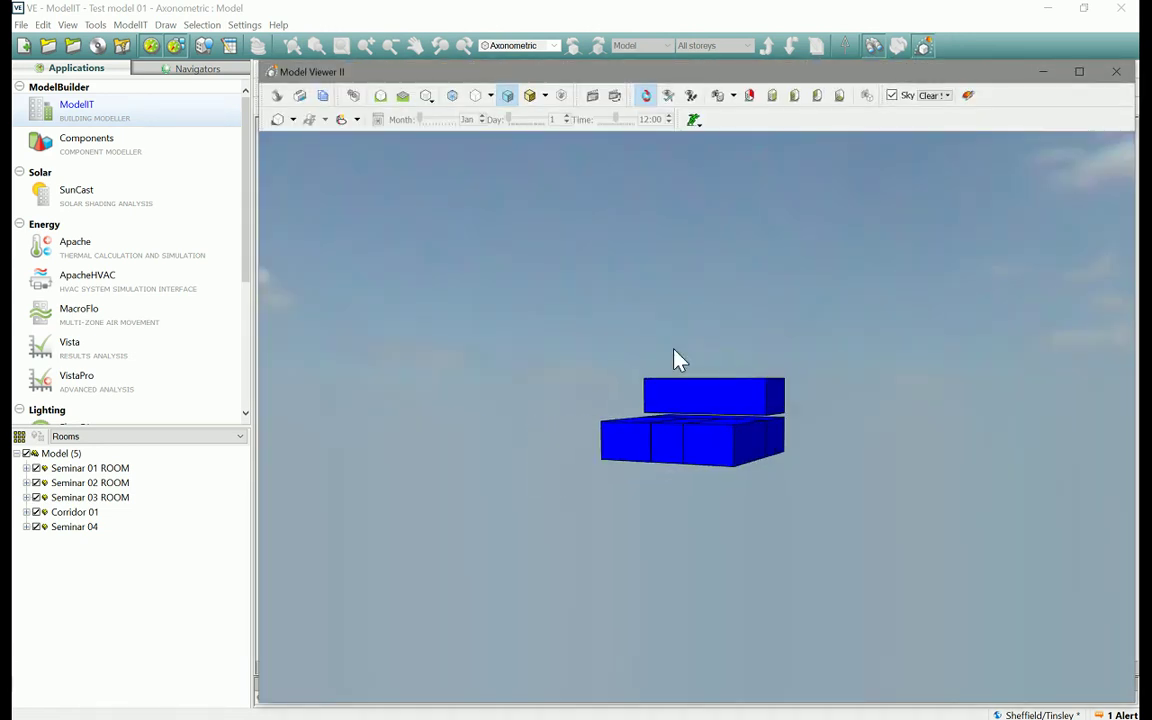
{"action": "scroll", "coordinate": [674, 360], "scroll_direction": "up", "scroll_amount": 2}
{"action": "left_click_drag", "start_coordinate": [690, 343], "coordinate": [737, 490]}
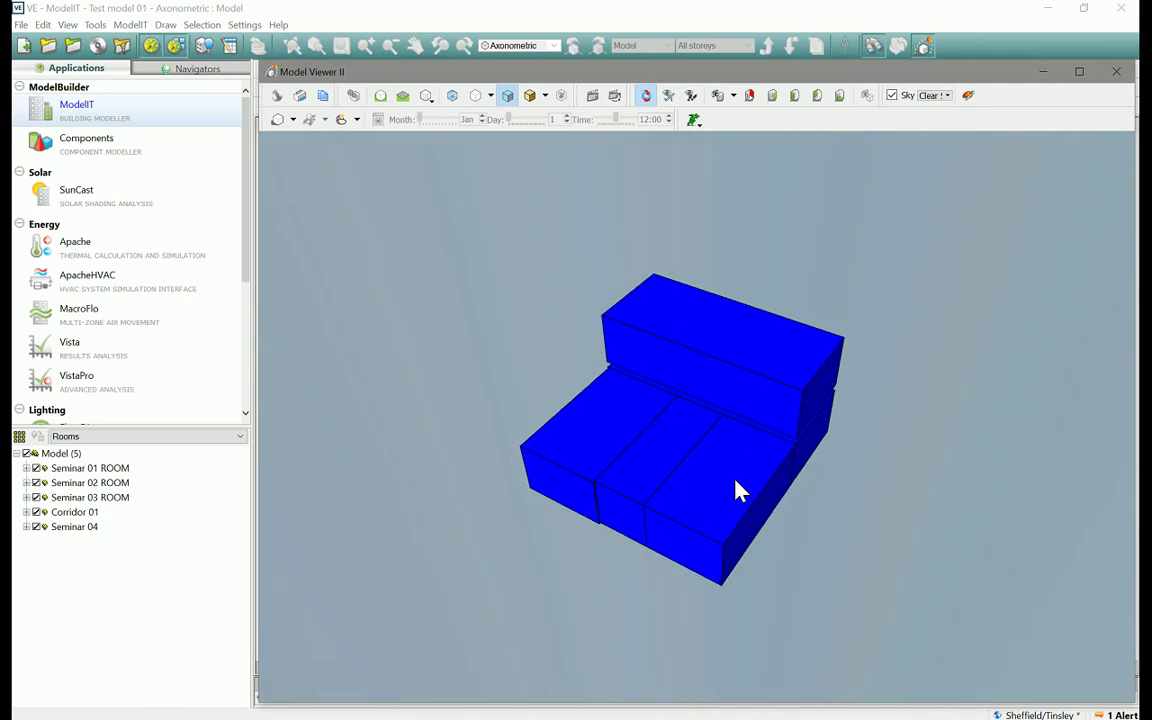
{"action": "left_click_drag", "start_coordinate": [815, 532], "coordinate": [792, 527]}
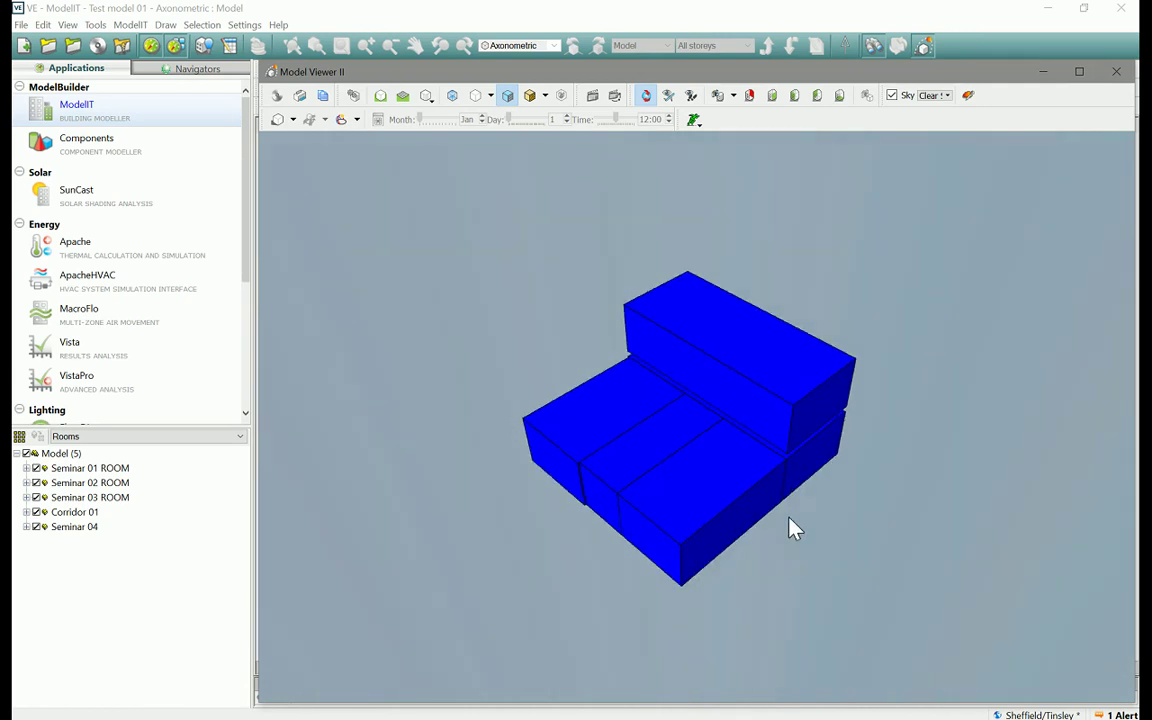
Display the model with textured surfaces and inspect it without applying a bump or specular mapping option.
{"action": "left_click", "coordinate": [532, 102]}
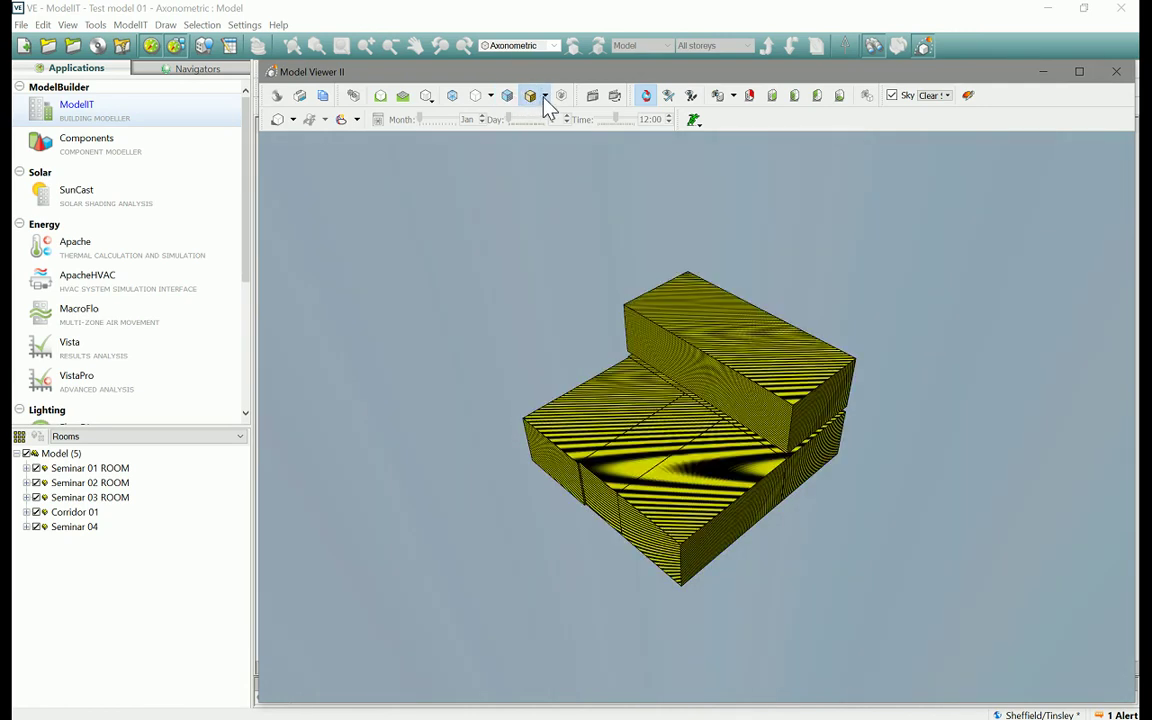
{"action": "left_click", "coordinate": [546, 100]}
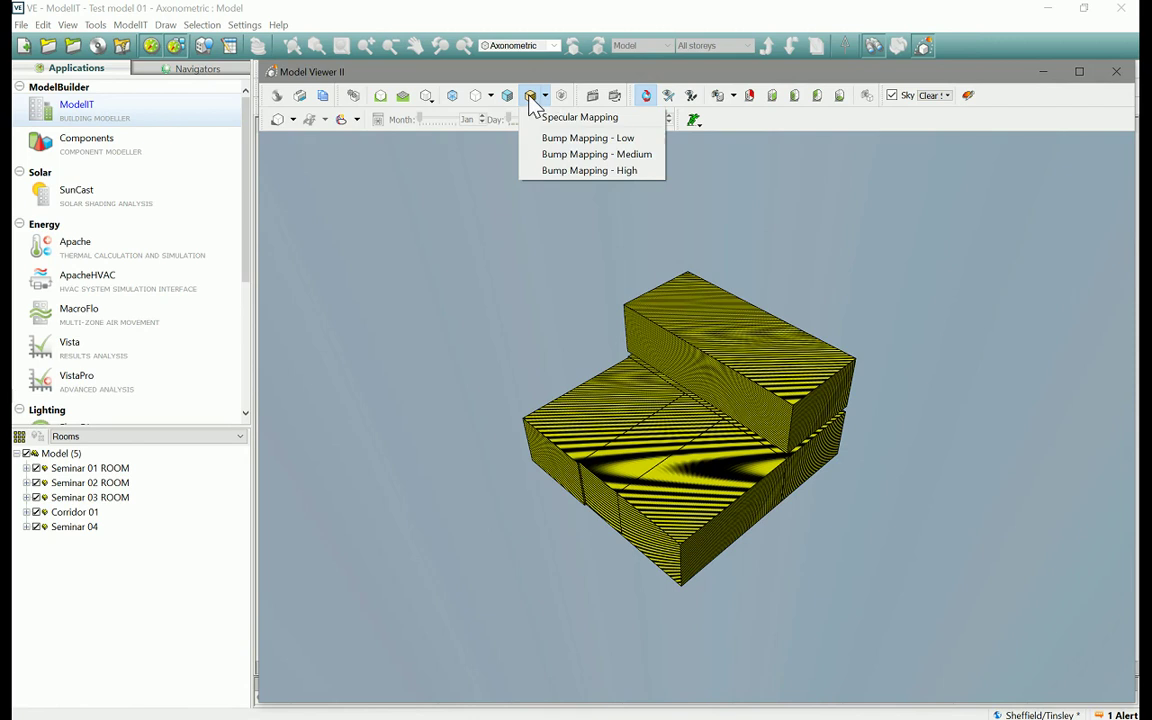
{"action": "left_click", "coordinate": [574, 186]}
{"action": "left_click_drag", "start_coordinate": [574, 186], "coordinate": [699, 372]}
{"action": "scroll", "coordinate": [701, 368], "scroll_direction": "up", "scroll_amount": 5}
{"action": "scroll", "coordinate": [701, 372], "scroll_direction": "down", "scroll_amount": 5}
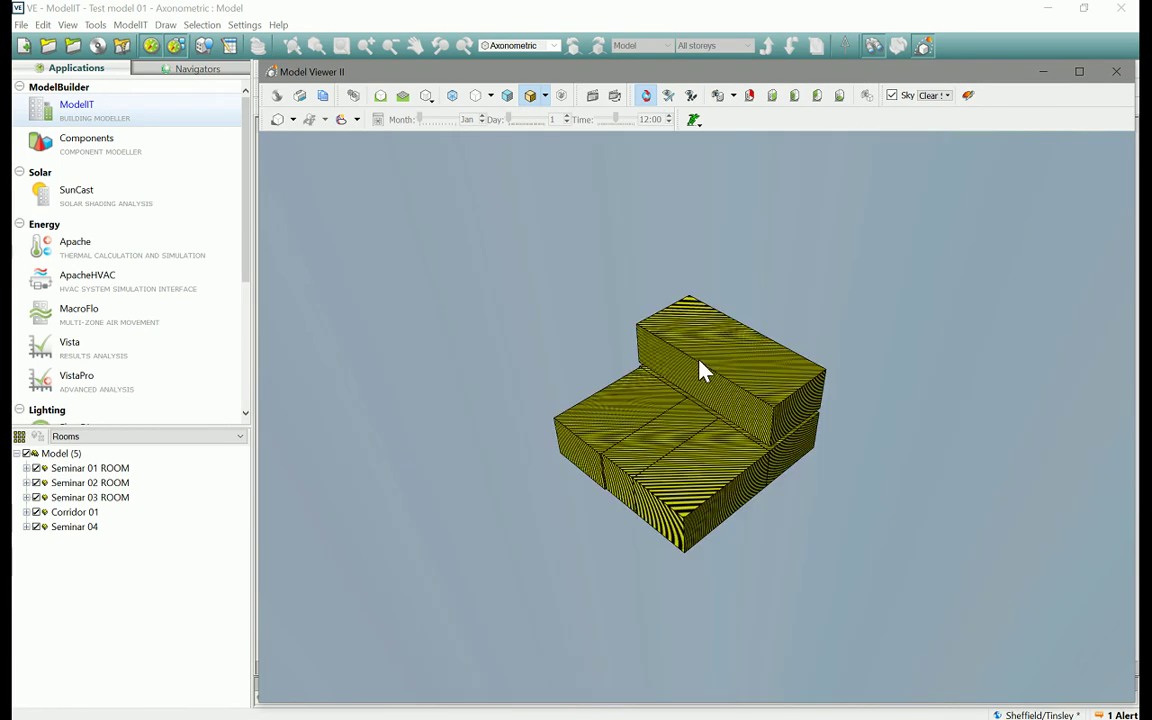
{"action": "scroll", "coordinate": [700, 350], "scroll_direction": "up", "scroll_amount": 1}
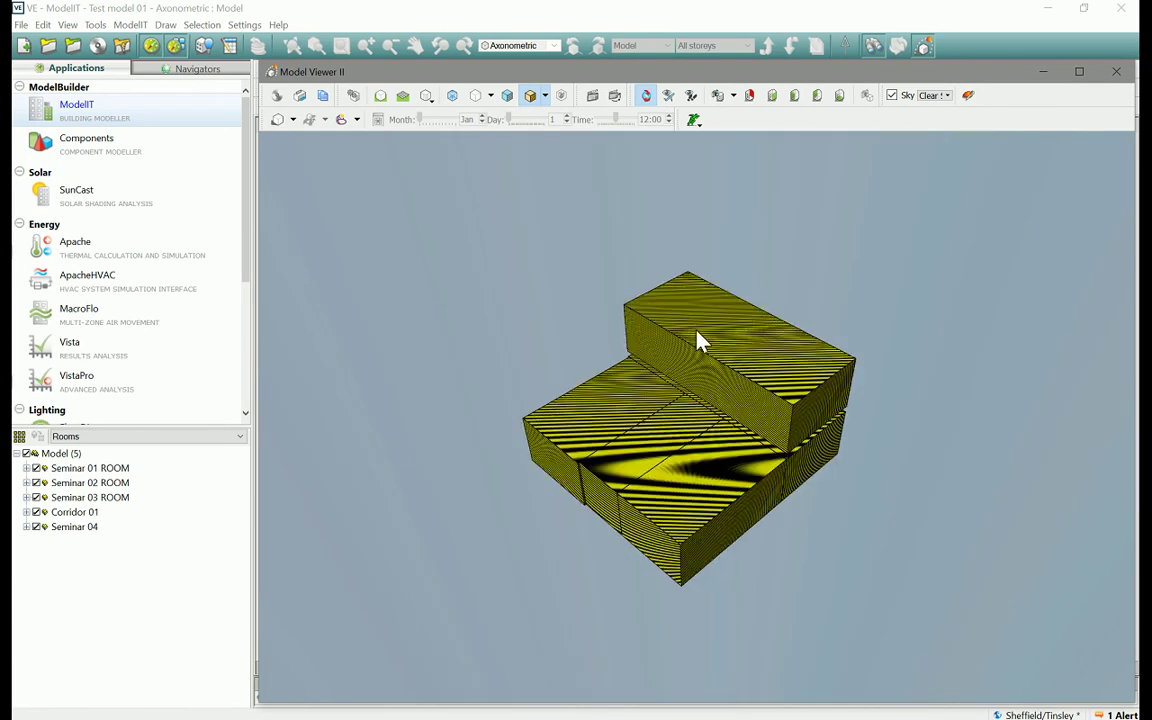
View the rooms as transparent volumes, and restore the solid blue shaded display.
{"action": "left_click", "coordinate": [452, 98]}
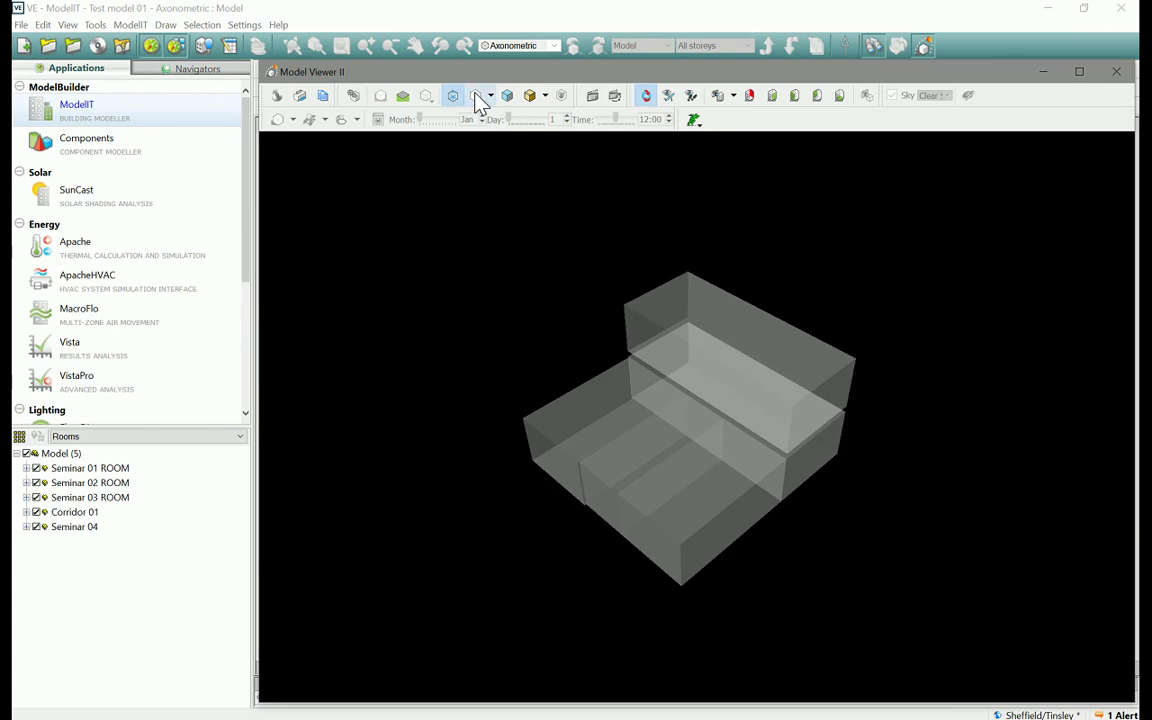
{"action": "left_click", "coordinate": [477, 100]}
{"action": "left_click", "coordinate": [507, 96]}
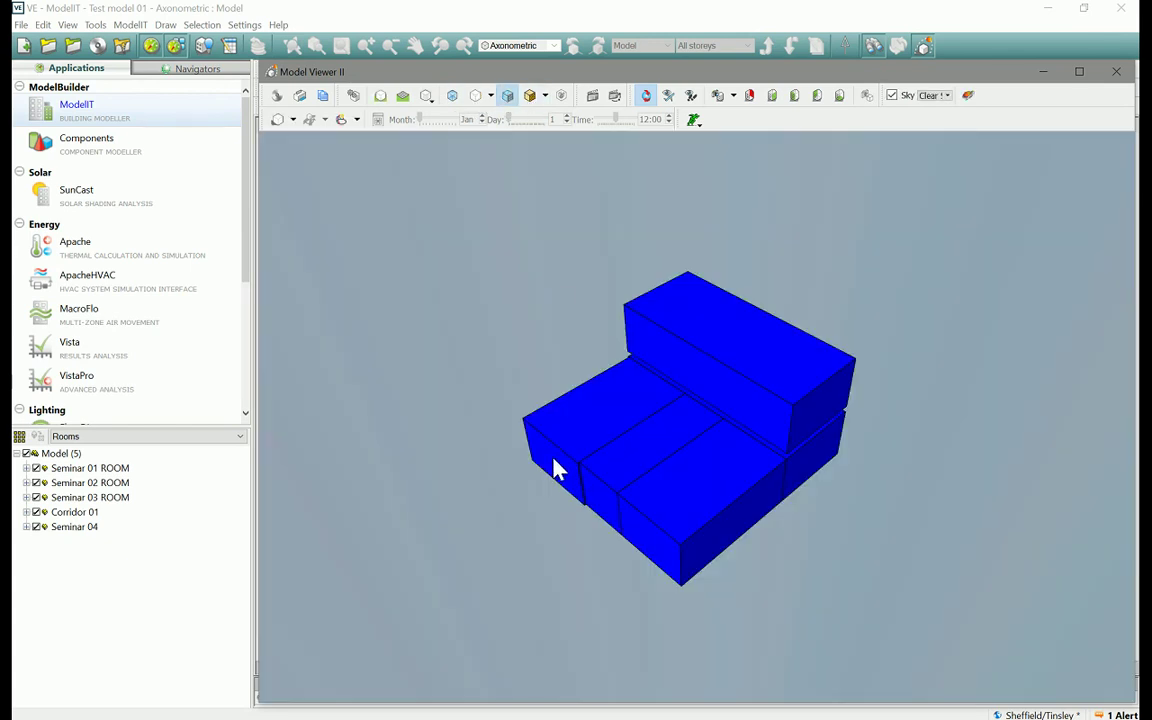
Inspect the solid model once more, close Model Viewer II and return to the Axonometric wireframe.
{"action": "scroll", "coordinate": [563, 429], "scroll_direction": "down", "scroll_amount": 2}
{"action": "scroll", "coordinate": [563, 432], "scroll_direction": "up", "scroll_amount": 2}
{"action": "middle_click_drag", "start_coordinate": [563, 432], "coordinate": [539, 404]}
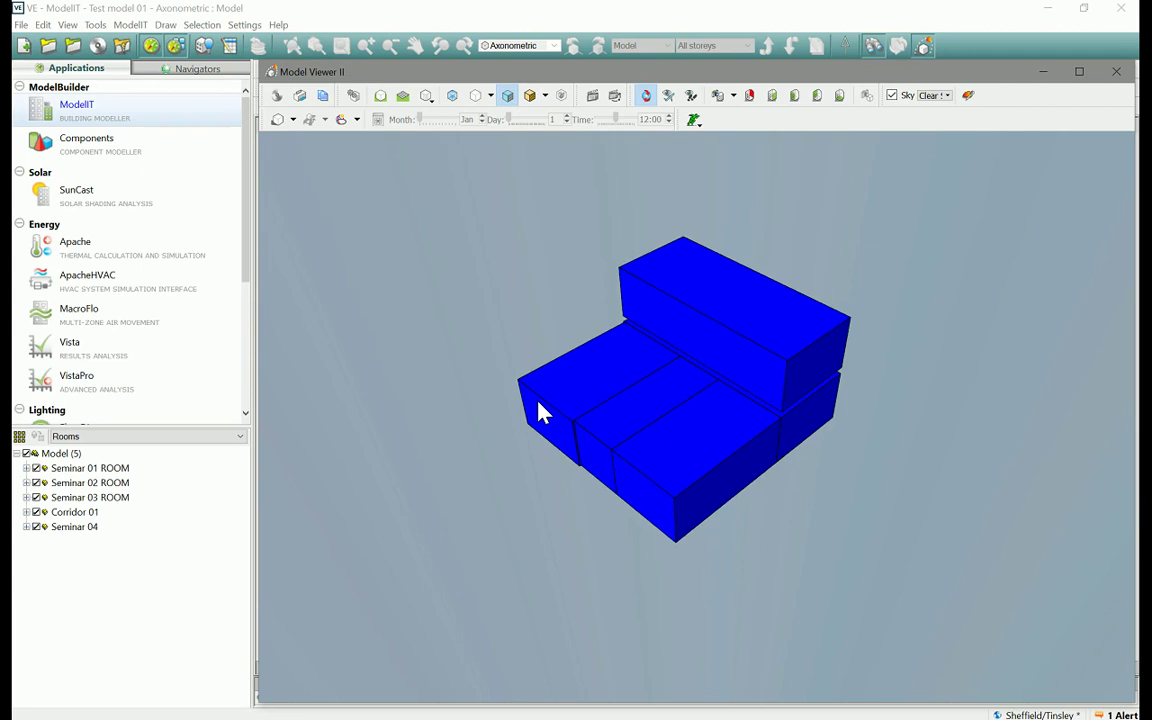
{"action": "left_click_drag", "start_coordinate": [540, 413], "coordinate": [520, 395]}
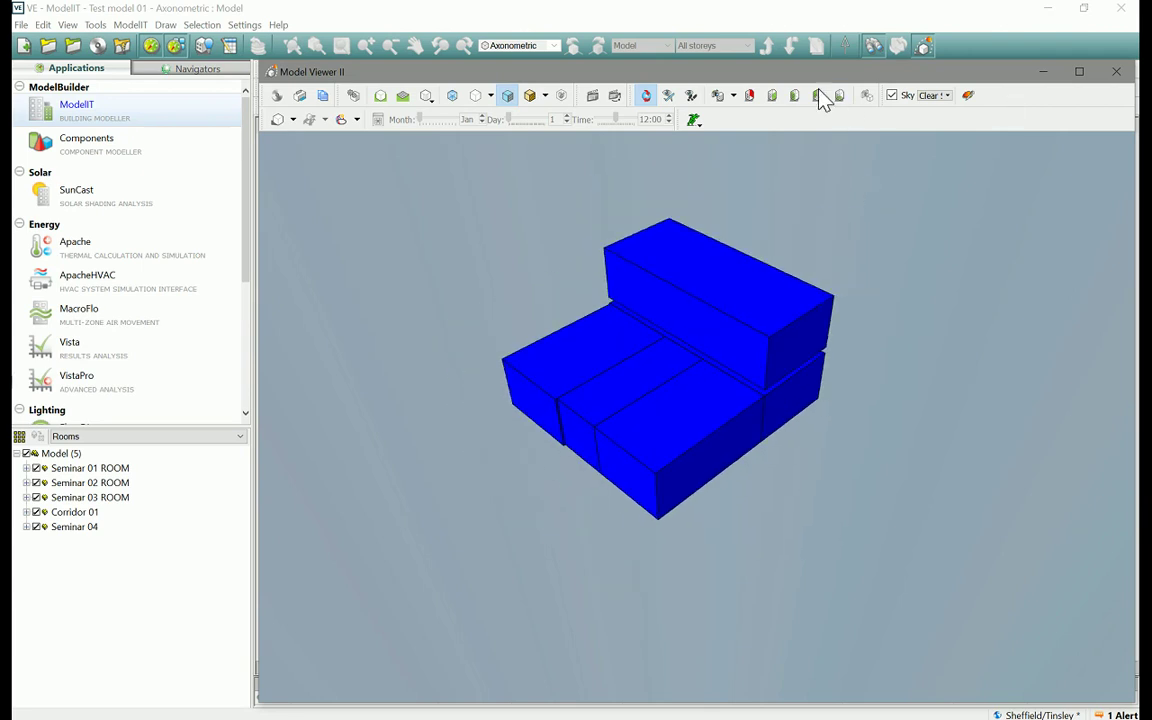
{"action": "left_click", "coordinate": [1118, 75]}
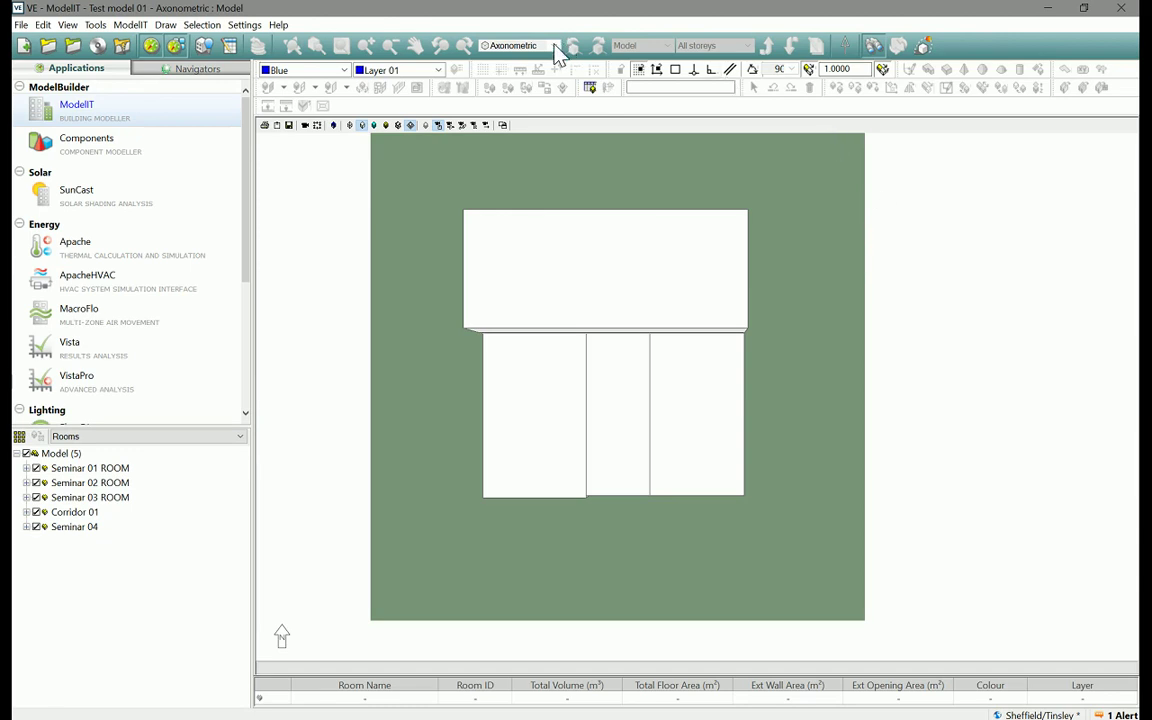
{"action": "left_click", "coordinate": [792, 46]}
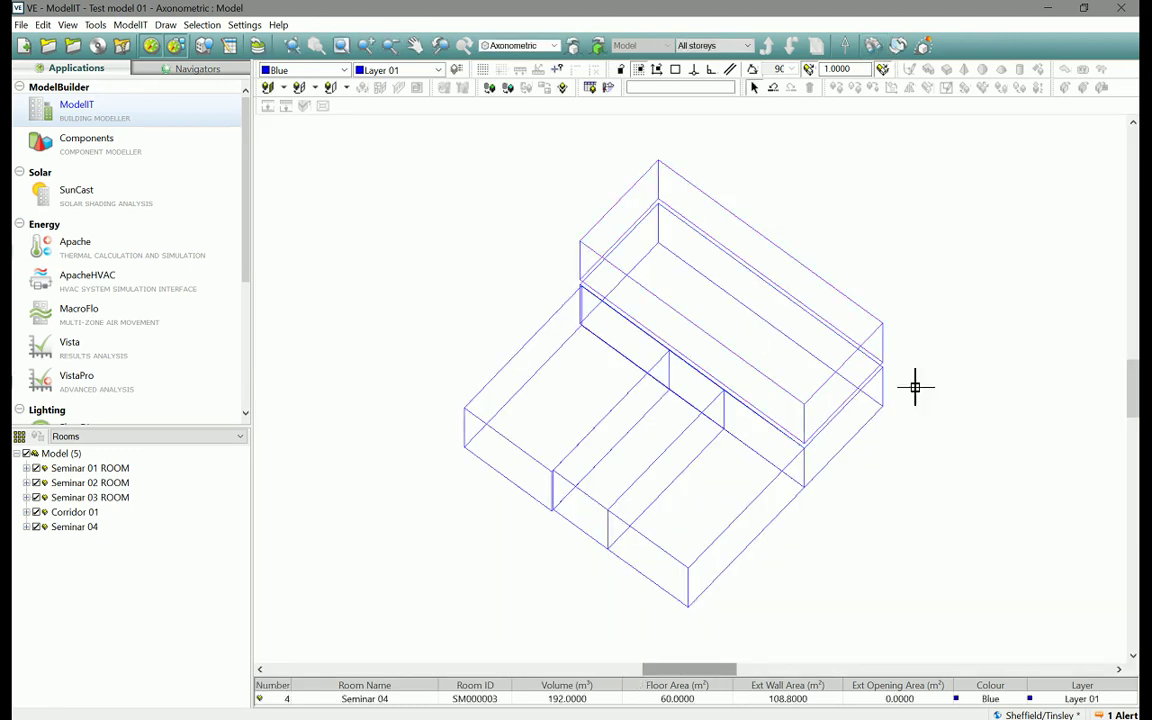